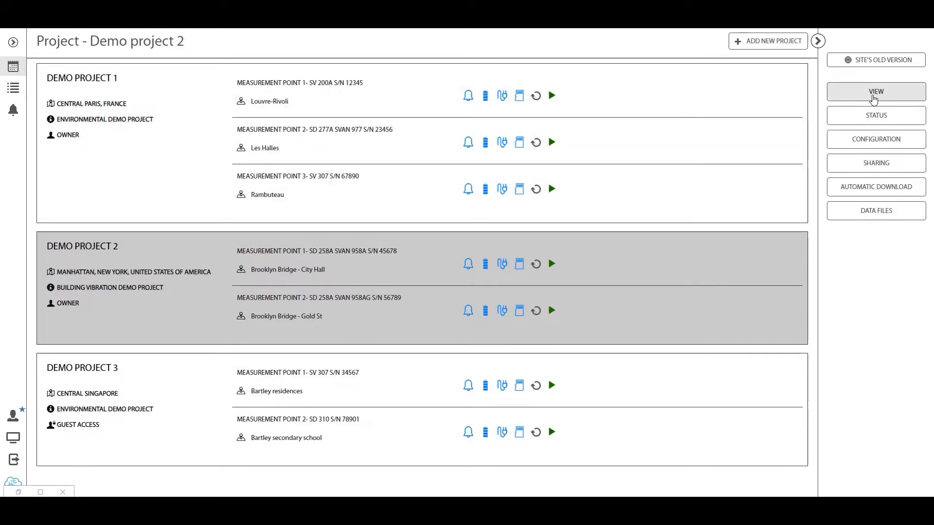
Open Demo project 2 and go to its automatic download settings
{"action": "left_click", "coordinate": [874, 97]}
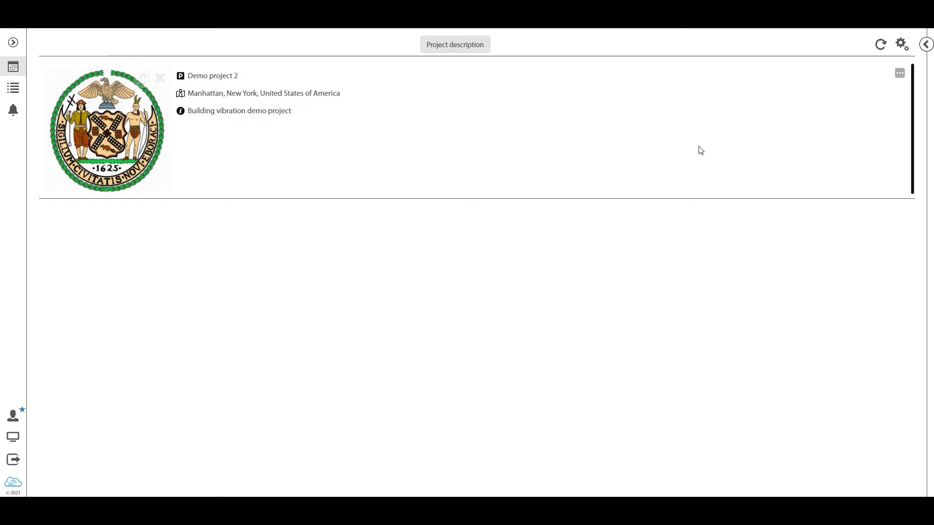
{"action": "left_click", "coordinate": [925, 45]}
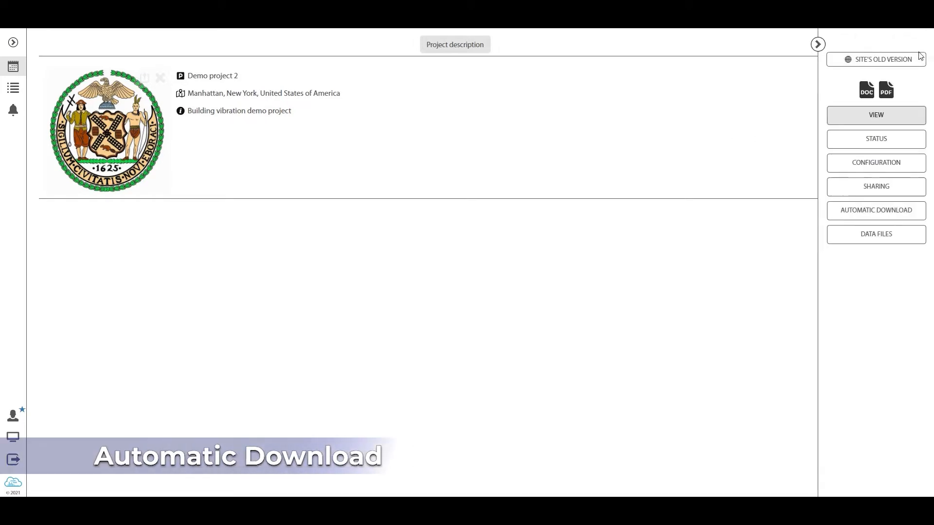
{"action": "left_click", "coordinate": [881, 216]}
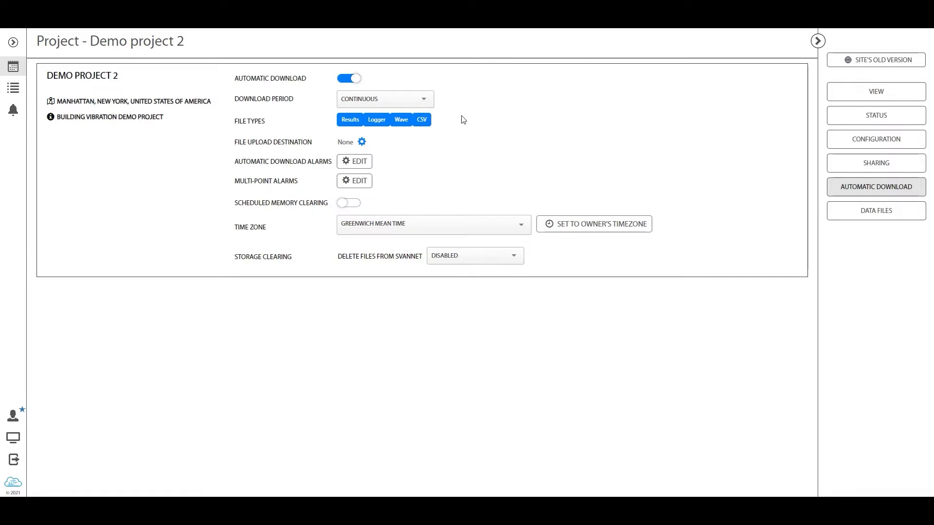
Keep automatic download switched on for the project and set the download period to 1 minute
{"action": "left_click", "coordinate": [351, 80]}
{"action": "left_click", "coordinate": [351, 80]}
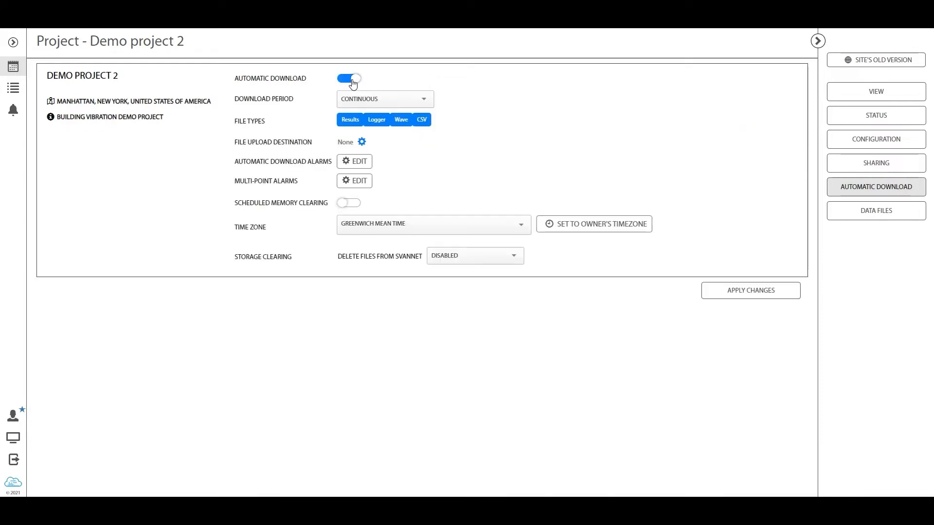
{"action": "left_click", "coordinate": [372, 100]}
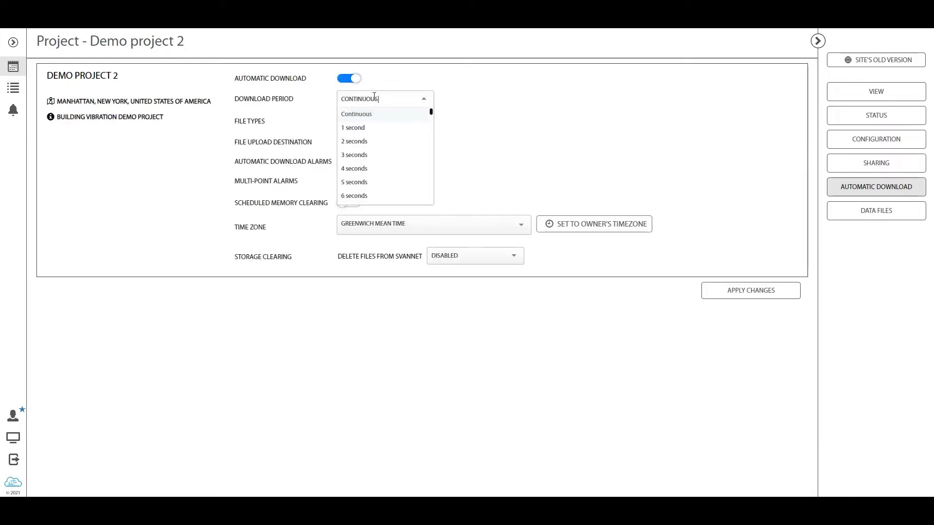
{"action": "scroll", "coordinate": [431, 115], "scroll_direction": "down", "scroll_amount": 3}
{"action": "scroll", "coordinate": [432, 115], "scroll_direction": "up", "scroll_amount": 3}
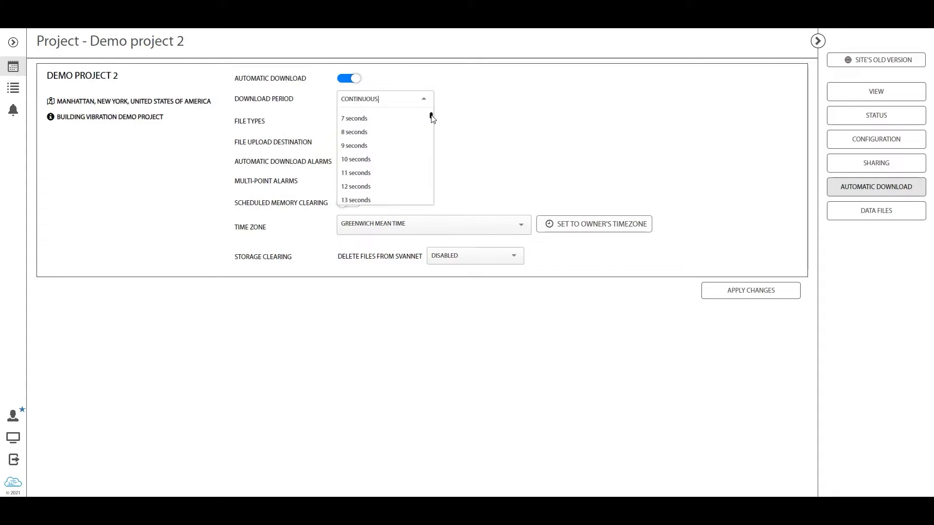
{"action": "left_click_drag", "start_coordinate": [432, 113], "coordinate": [430, 152]}
{"action": "left_click", "coordinate": [397, 150]}
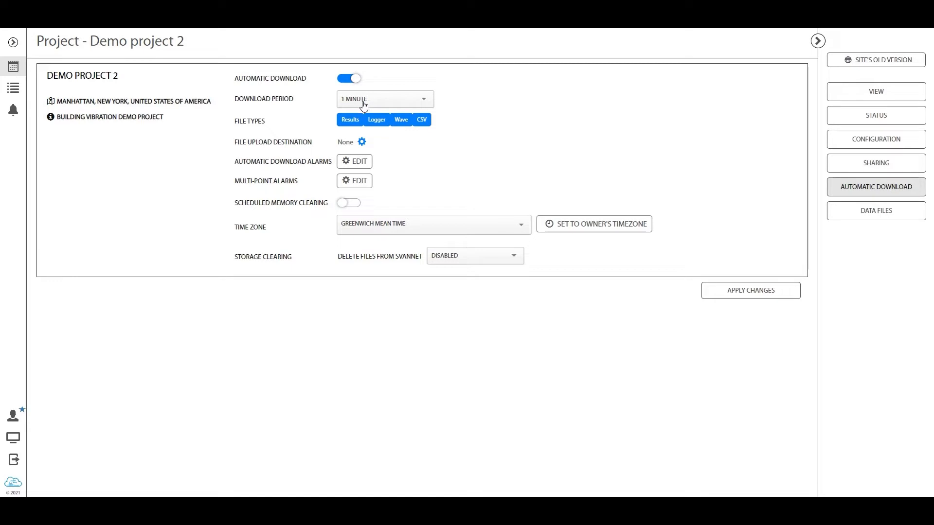
View the custom FTP details of the file upload destination and leave them without saving
{"action": "left_click", "coordinate": [361, 142]}
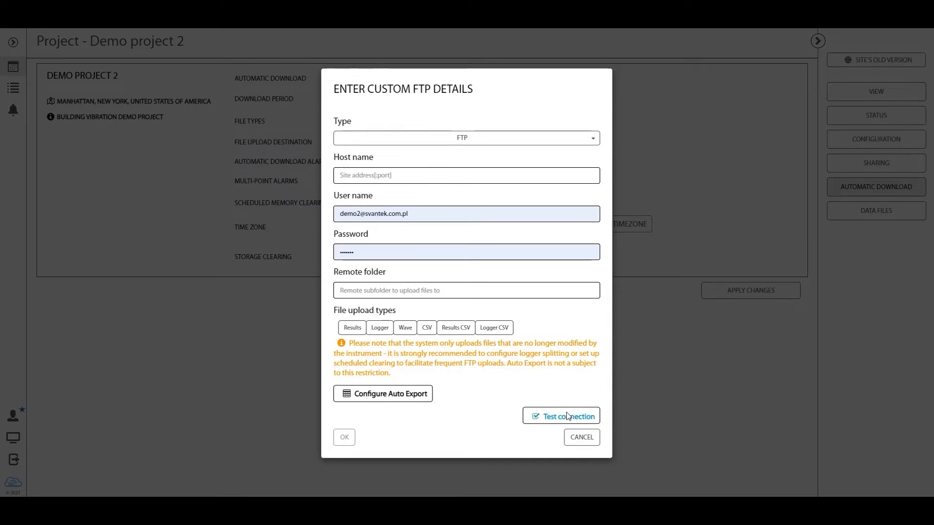
{"action": "left_click", "coordinate": [580, 439]}
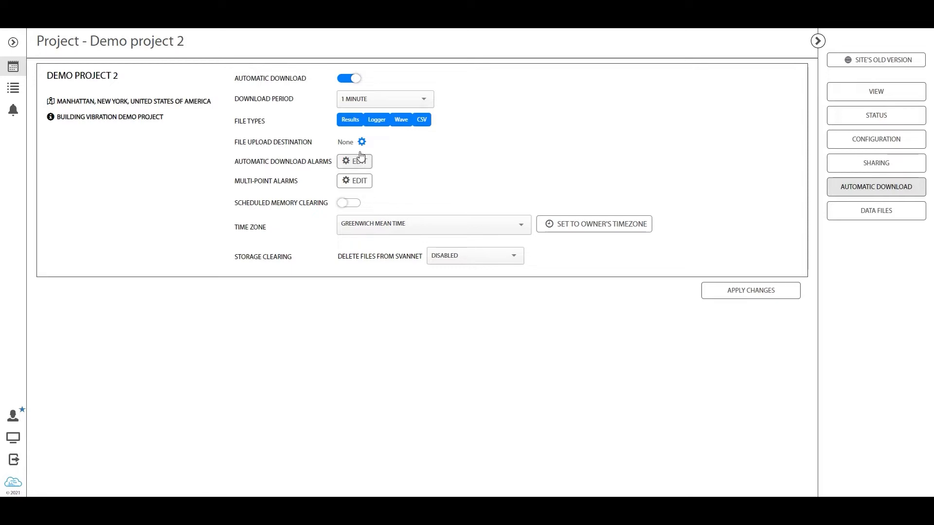
Add an automatic download alarm and set the result name of its threshold condition to Leq
{"action": "left_click", "coordinate": [363, 160]}
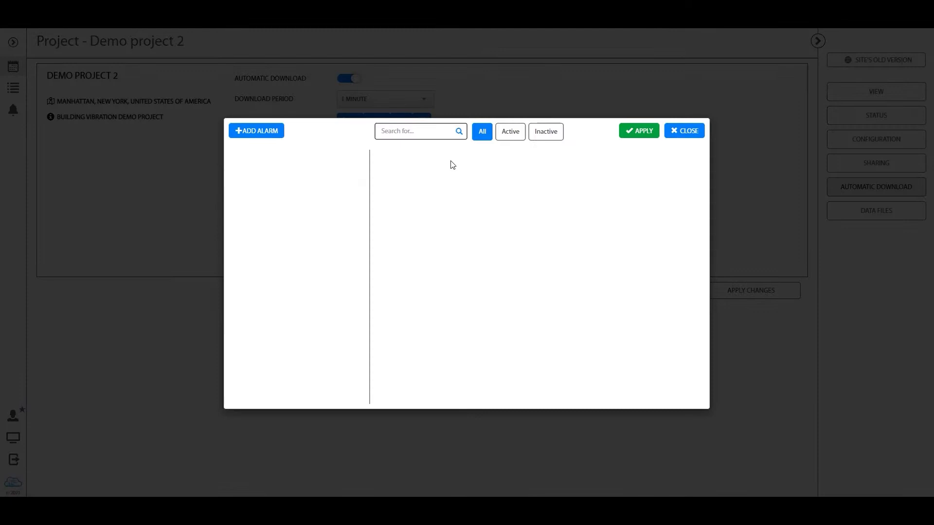
{"action": "left_click", "coordinate": [260, 132]}
{"action": "left_click", "coordinate": [401, 210]}
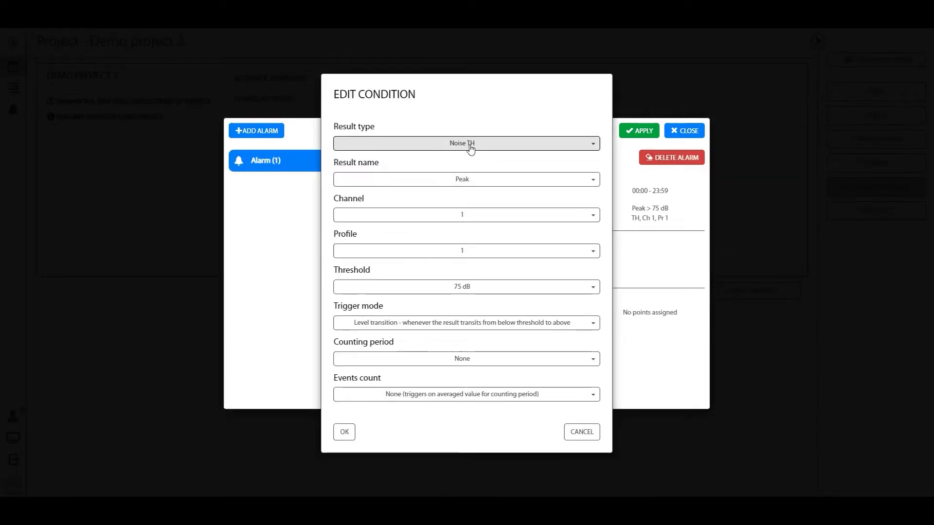
{"action": "left_click", "coordinate": [483, 180]}
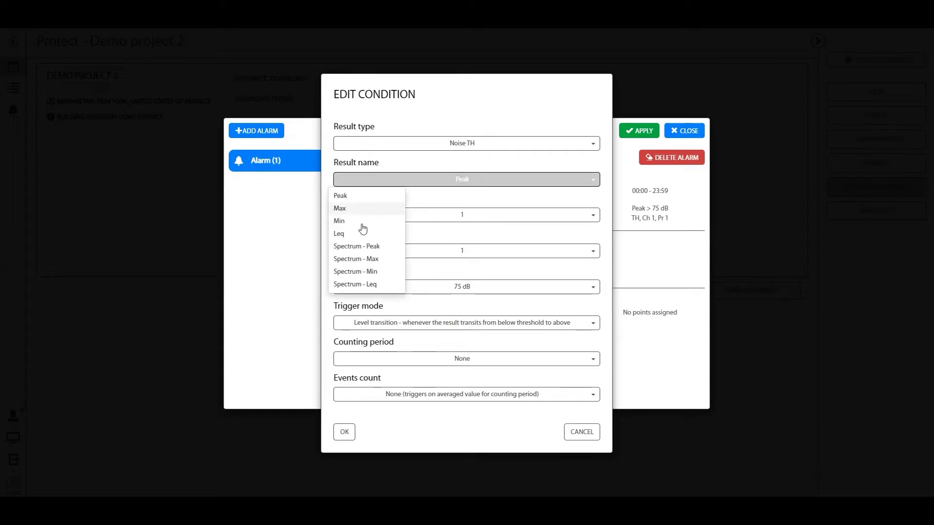
{"action": "left_click", "coordinate": [350, 234]}
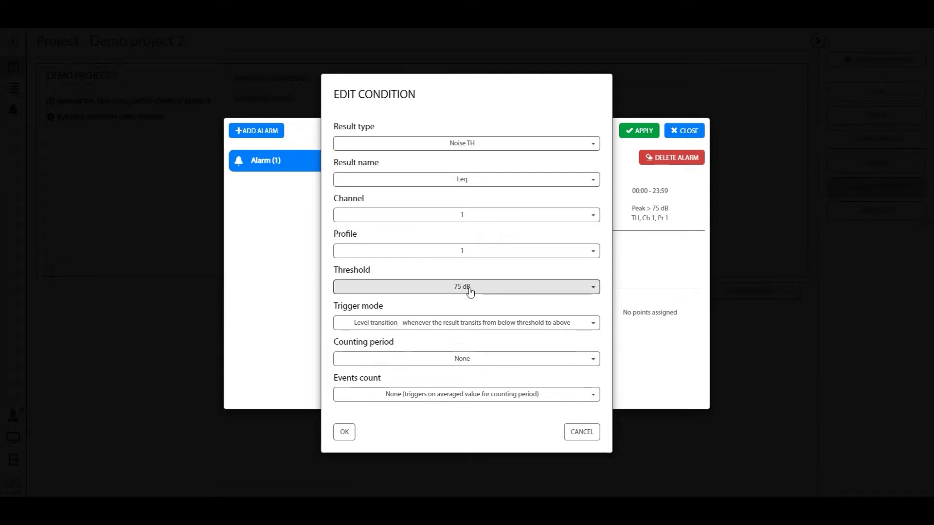
{"action": "left_click", "coordinate": [346, 433]}
Assign Measurement point 1 to the new alarm and look at its e-mail action settings
{"action": "left_click", "coordinate": [411, 316]}
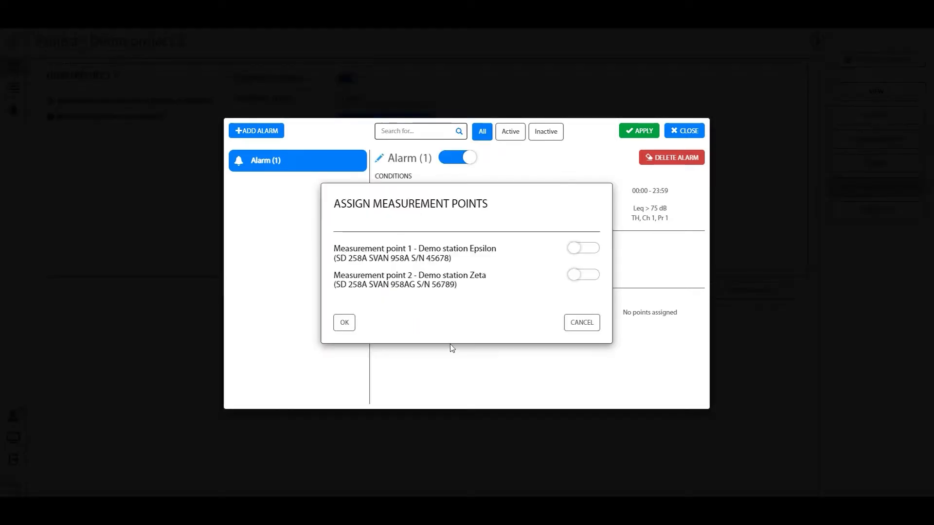
{"action": "left_click", "coordinate": [582, 250]}
{"action": "left_click", "coordinate": [343, 323]}
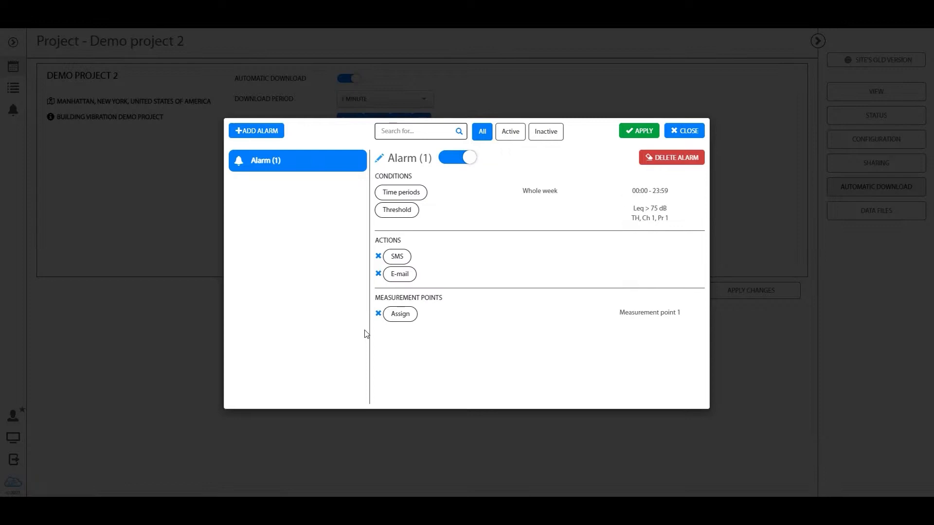
{"action": "left_click", "coordinate": [403, 275]}
{"action": "left_click", "coordinate": [579, 308]}
Rename the alarm as Noise and apply the automatic download alarm settings
{"action": "left_click", "coordinate": [389, 157]}
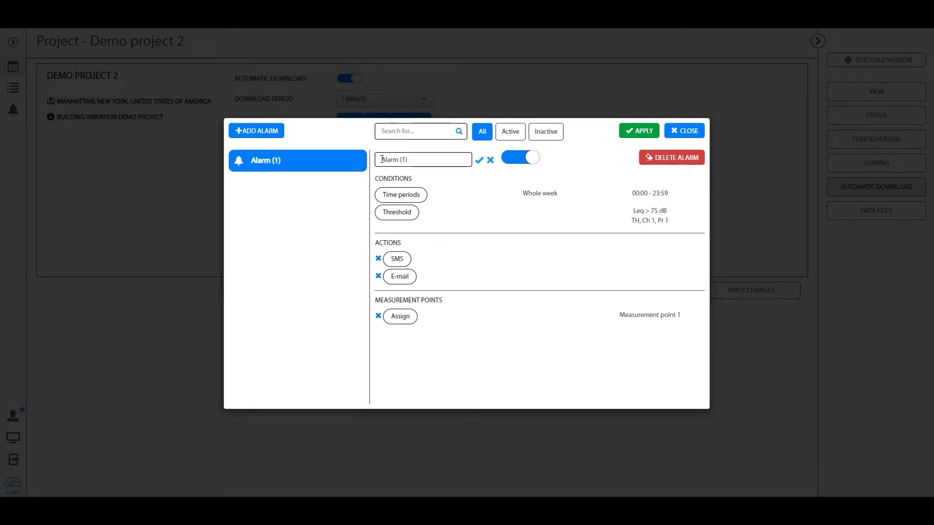
{"action": "key", "text": "ctrl+a"}
{"action": "type", "text": "Noise"}
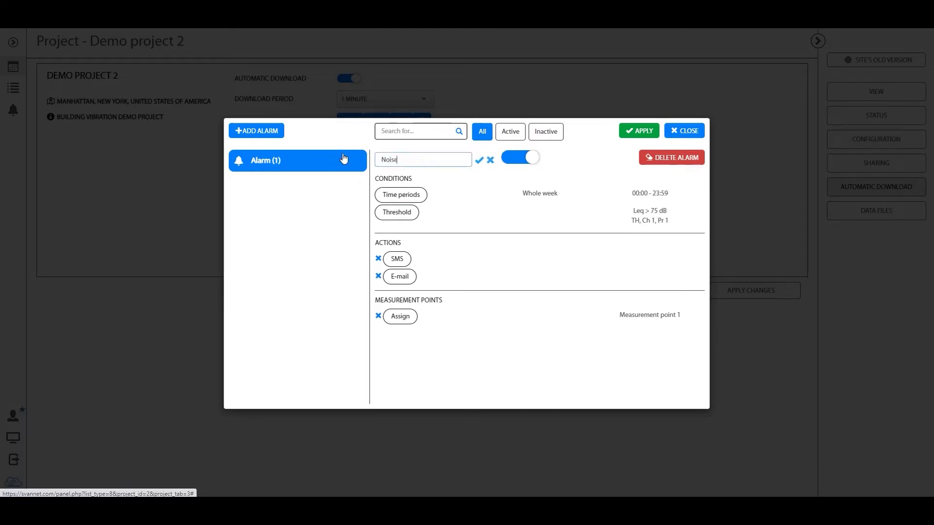
{"action": "left_click", "coordinate": [480, 161]}
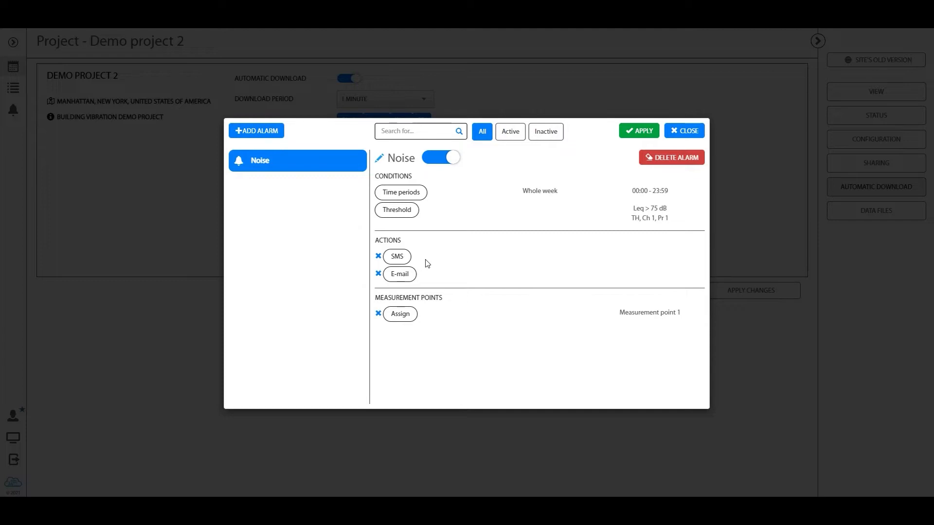
{"action": "left_click", "coordinate": [647, 131]}
{"action": "left_click", "coordinate": [594, 296]}
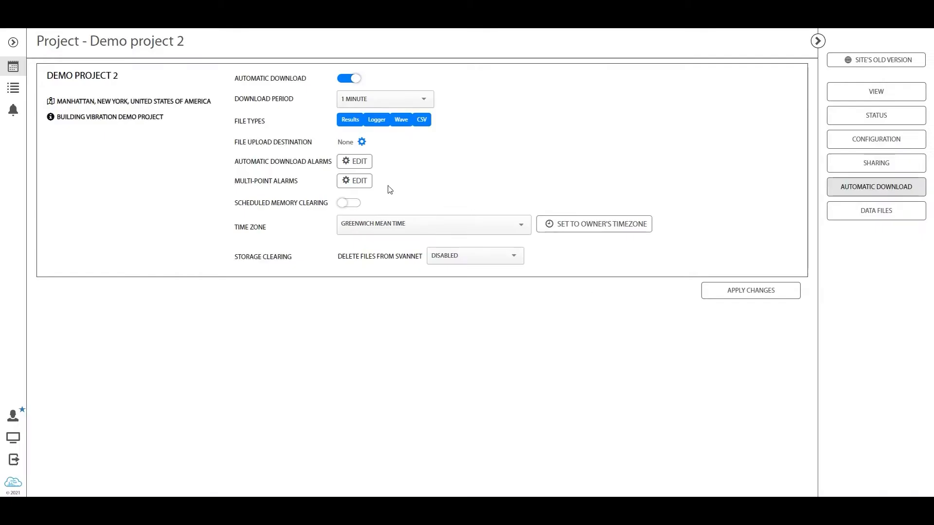
Examine the triggers and actions of the project's multi-point alarm, then close it
{"action": "left_click", "coordinate": [354, 180]}
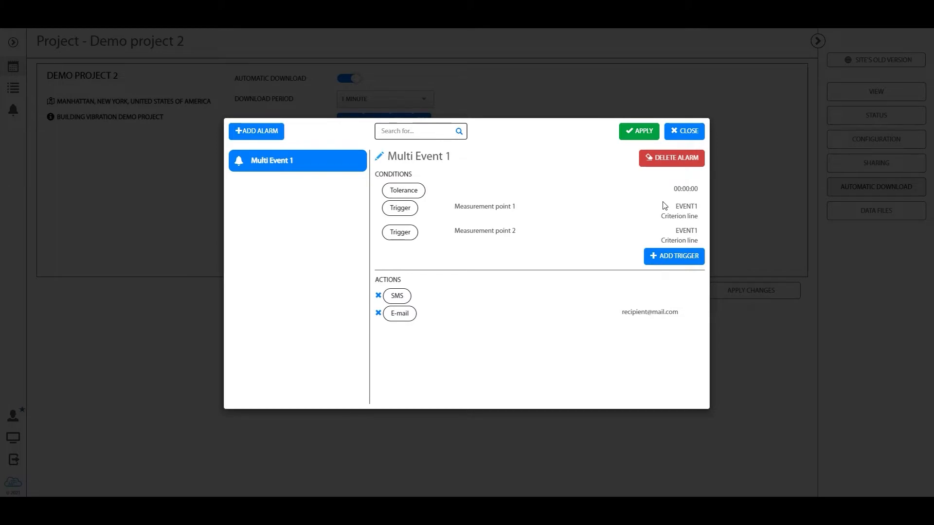
{"action": "left_click", "coordinate": [670, 135]}
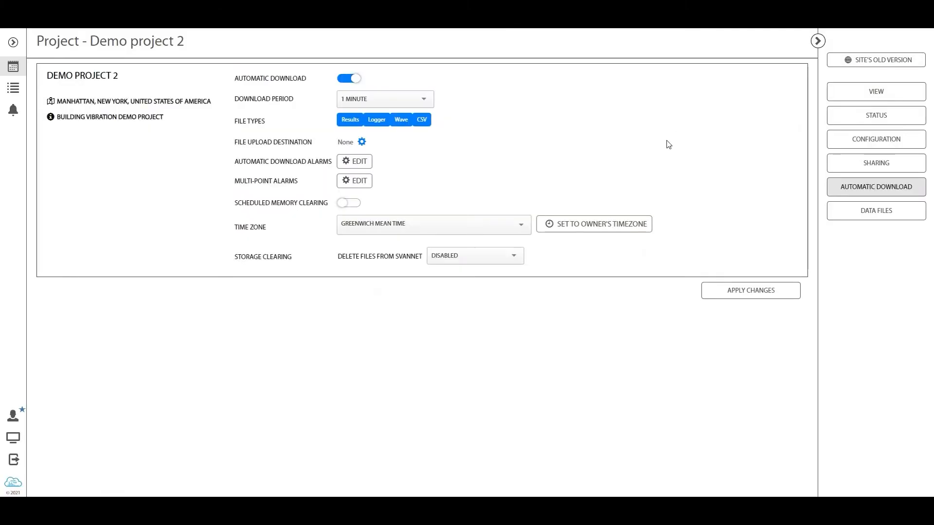
Enable scheduled memory clearing for the project in daily mode with the clear time 02:00
{"action": "left_click_drag", "start_coordinate": [234, 206], "coordinate": [287, 206]}
{"action": "left_click", "coordinate": [294, 206]}
{"action": "left_click", "coordinate": [347, 204]}
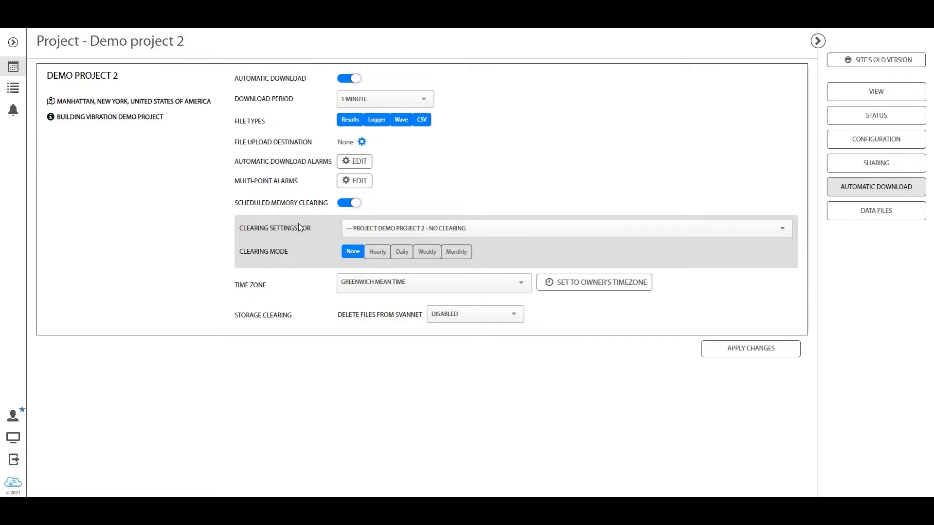
{"action": "left_click", "coordinate": [401, 252]}
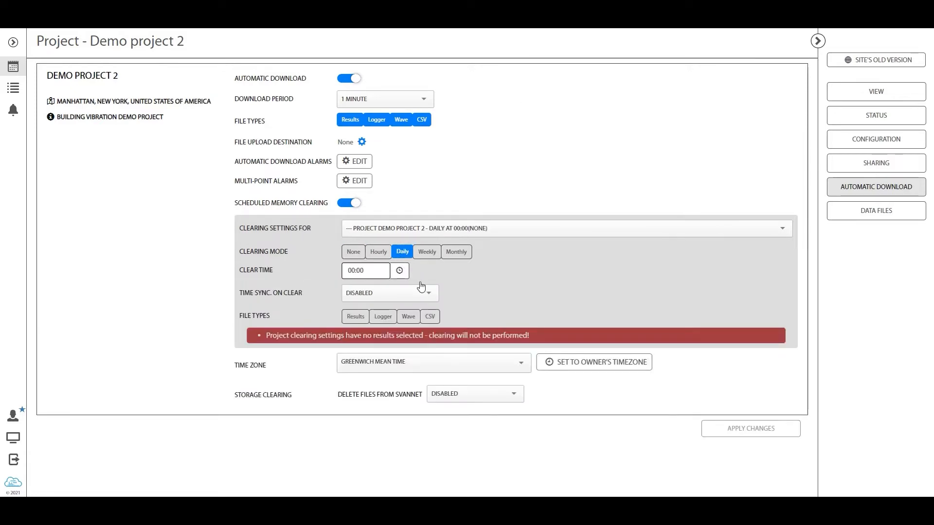
{"action": "left_click", "coordinate": [353, 273]}
{"action": "type", "text": "02"}
Include the Results, Logger, Wave and CSV file types in the scheduled memory clearing
{"action": "left_click", "coordinate": [354, 317]}
{"action": "left_click", "coordinate": [381, 317]}
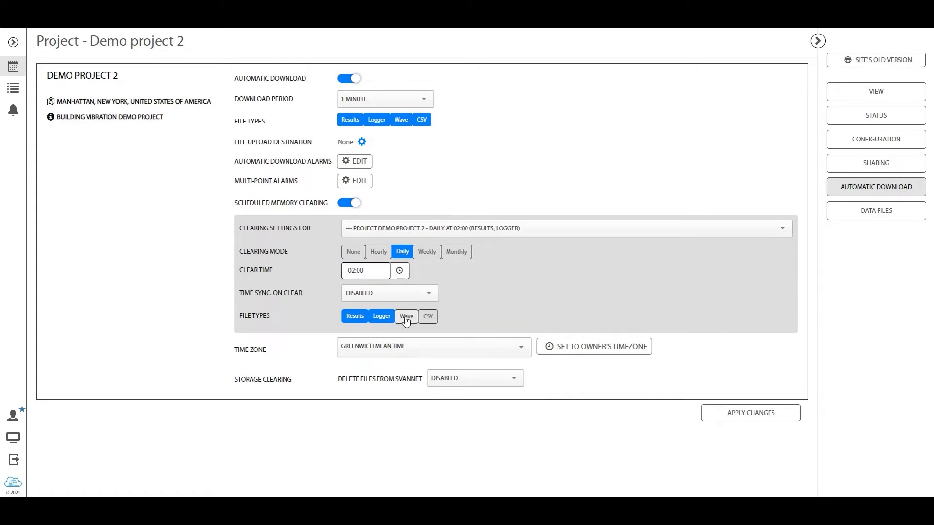
{"action": "left_click", "coordinate": [406, 317]}
{"action": "left_click", "coordinate": [427, 316]}
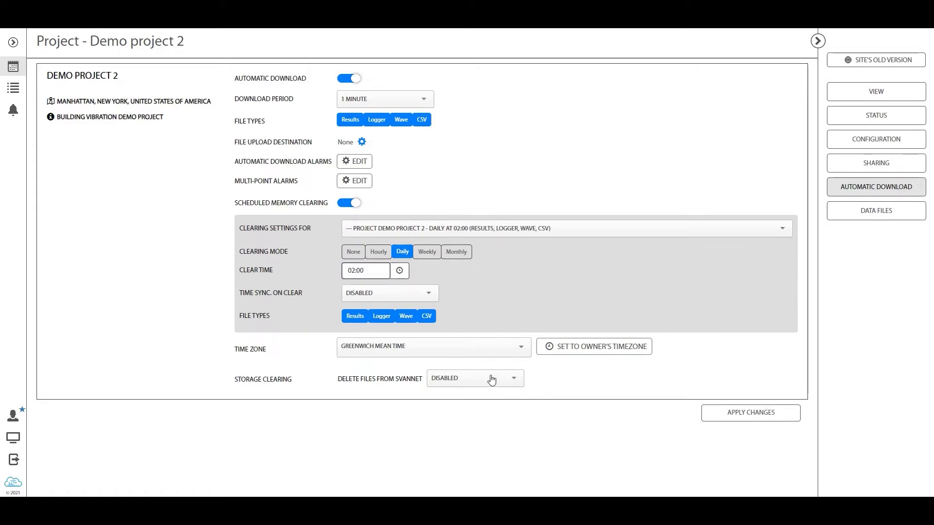
Try the weekly and monthly clearing modes and set the clearing mode to Hourly
{"action": "left_click", "coordinate": [426, 253]}
{"action": "left_click", "coordinate": [455, 251]}
{"action": "left_click", "coordinate": [381, 252]}
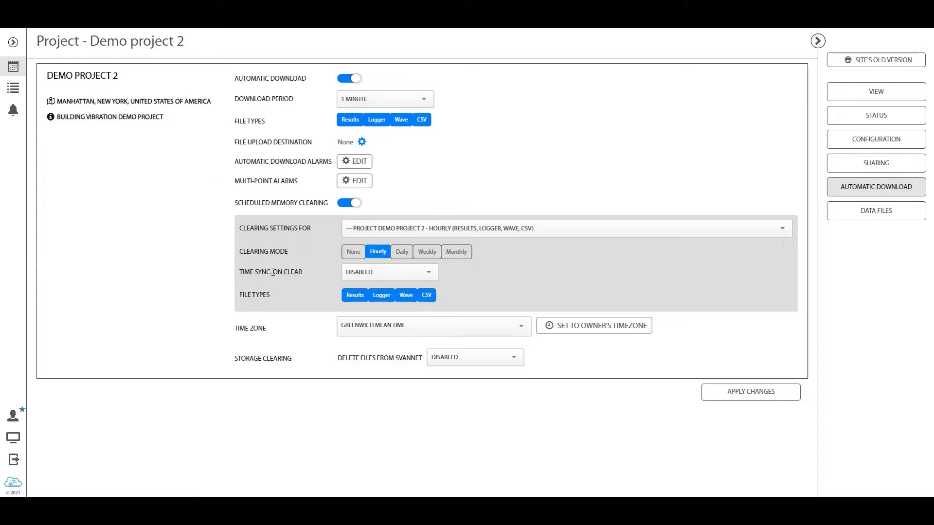
Set storage clearing to delete files 1 or more months old only when account storage is 90 % filled, and apply the changes
{"action": "left_click", "coordinate": [460, 367]}
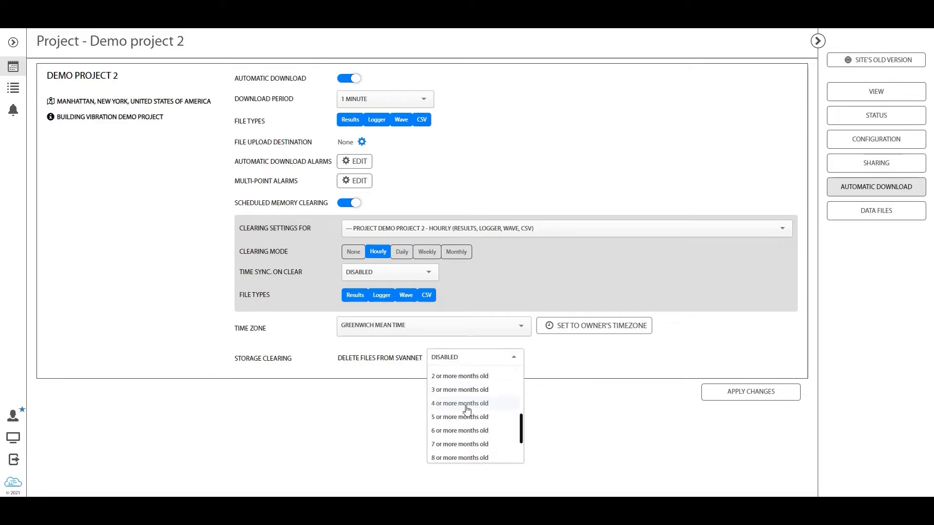
{"action": "scroll", "coordinate": [467, 411], "scroll_direction": "down", "scroll_amount": 2}
{"action": "left_click", "coordinate": [460, 412]}
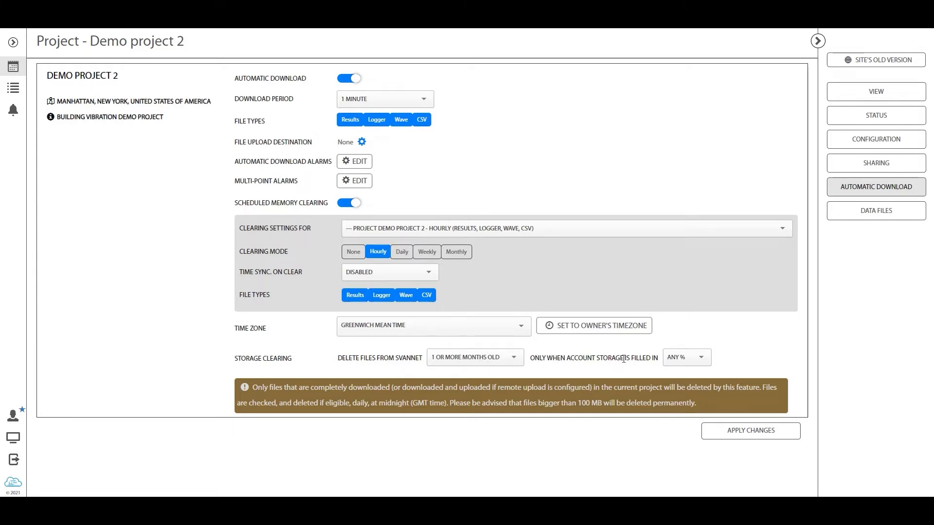
{"action": "left_click", "coordinate": [691, 360]}
{"action": "left_click", "coordinate": [677, 387]}
{"action": "left_click", "coordinate": [730, 436]}
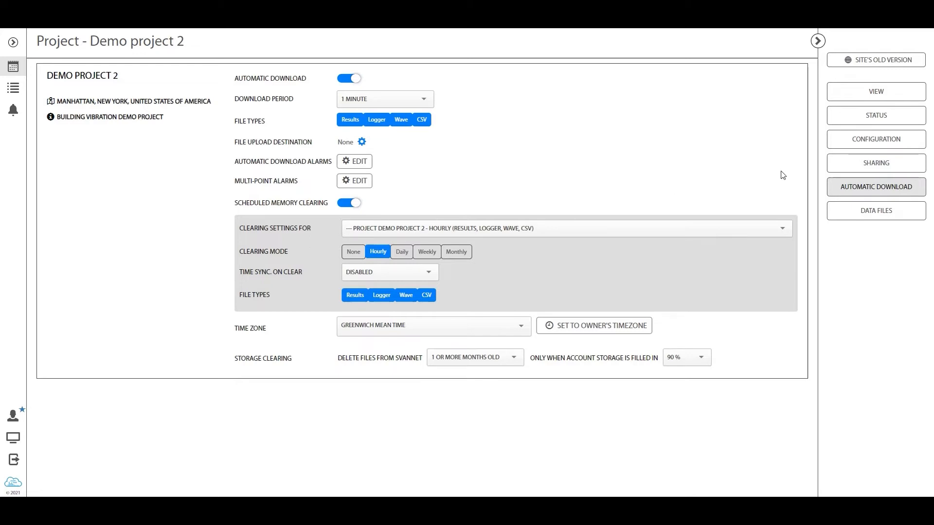
Open the view of Demo project 2 and examine the name and location in its project description
{"action": "left_click", "coordinate": [859, 95]}
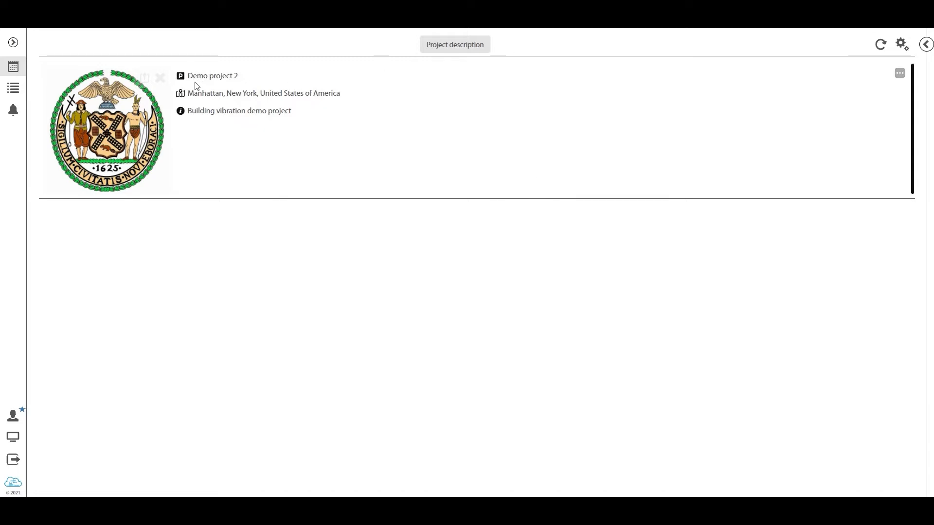
{"action": "left_click_drag", "start_coordinate": [190, 76], "coordinate": [241, 77]}
{"action": "left_click", "coordinate": [258, 99]}
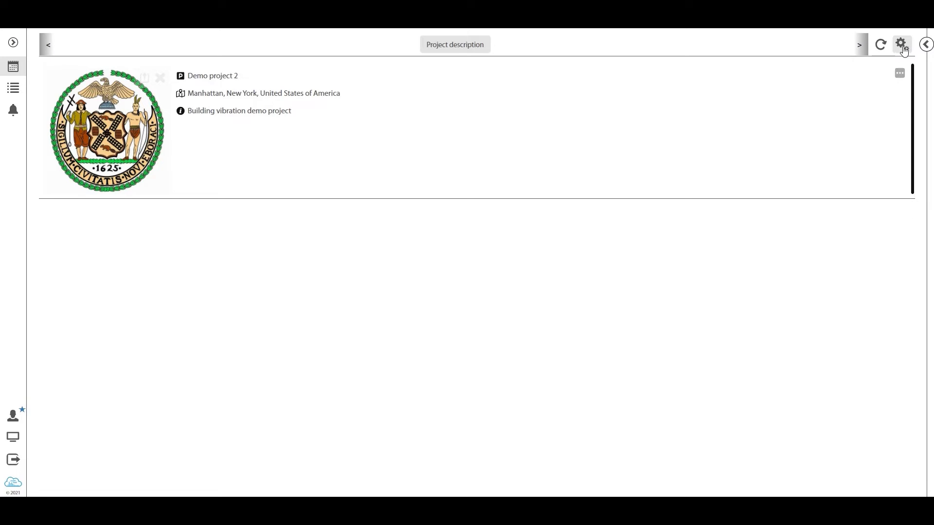
Open the project view's settings and examine the templates, panel configuration and active measurement points sections
{"action": "left_click", "coordinate": [899, 49]}
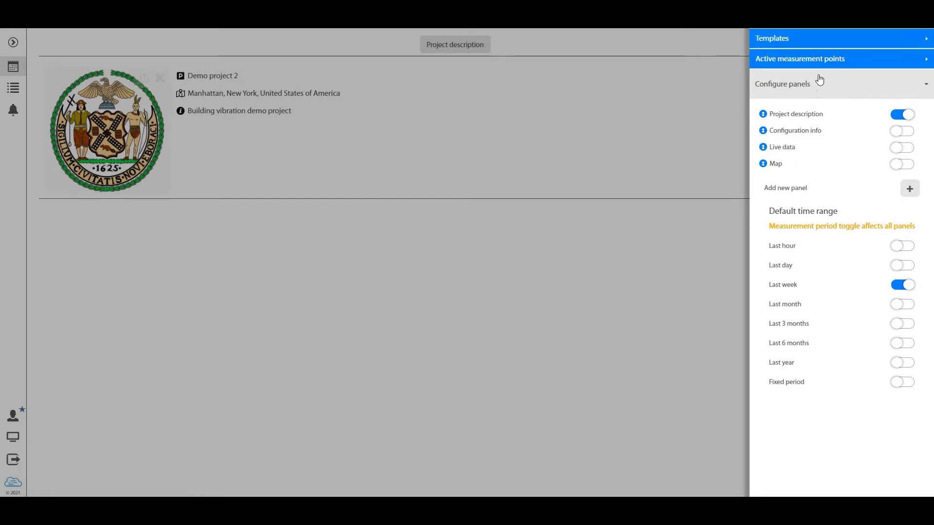
{"action": "left_click", "coordinate": [812, 42]}
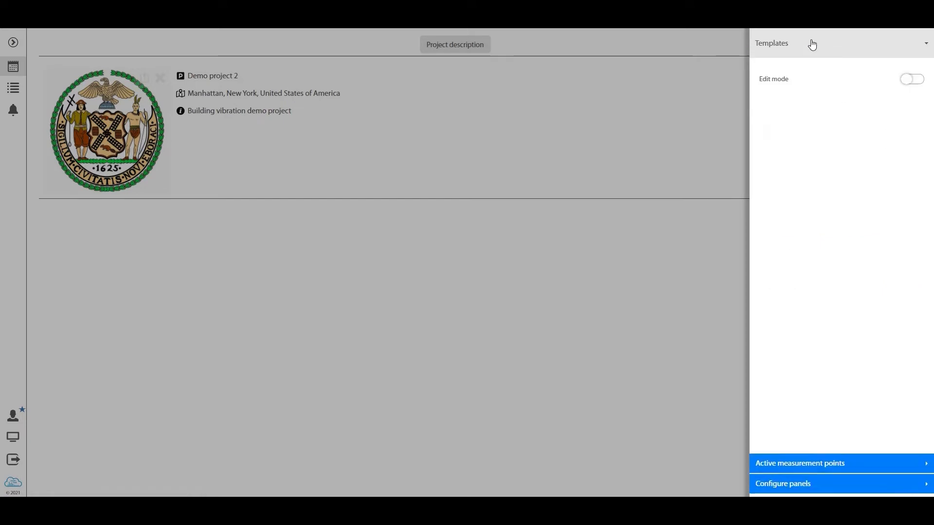
{"action": "left_click", "coordinate": [828, 466]}
{"action": "left_click", "coordinate": [827, 489]}
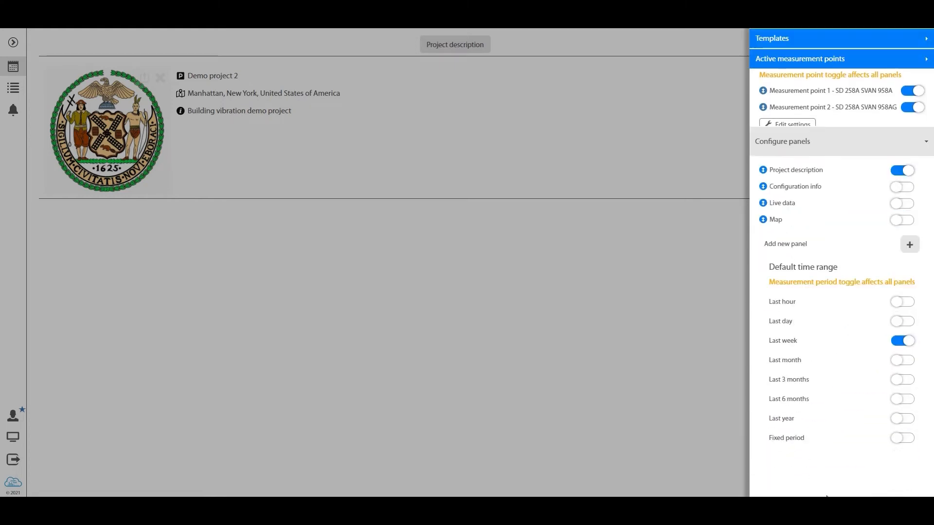
{"action": "left_click", "coordinate": [812, 68]}
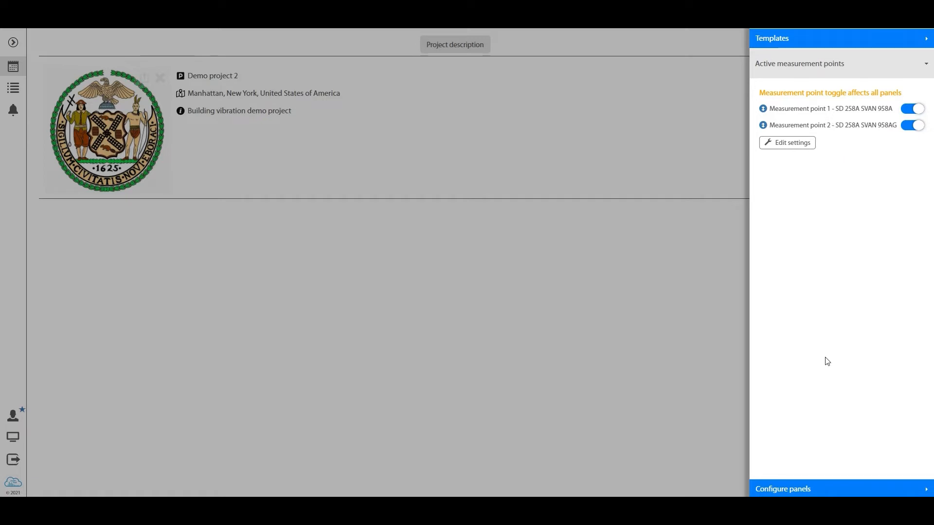
Examine the panel configuration and the template options offered in edit mode, leaving edit mode switched off
{"action": "left_click", "coordinate": [834, 486]}
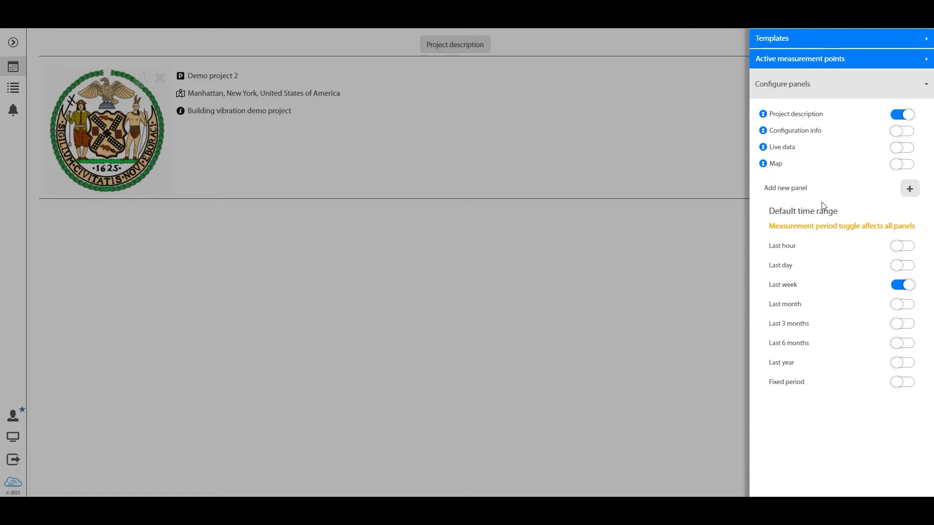
{"action": "left_click", "coordinate": [826, 38]}
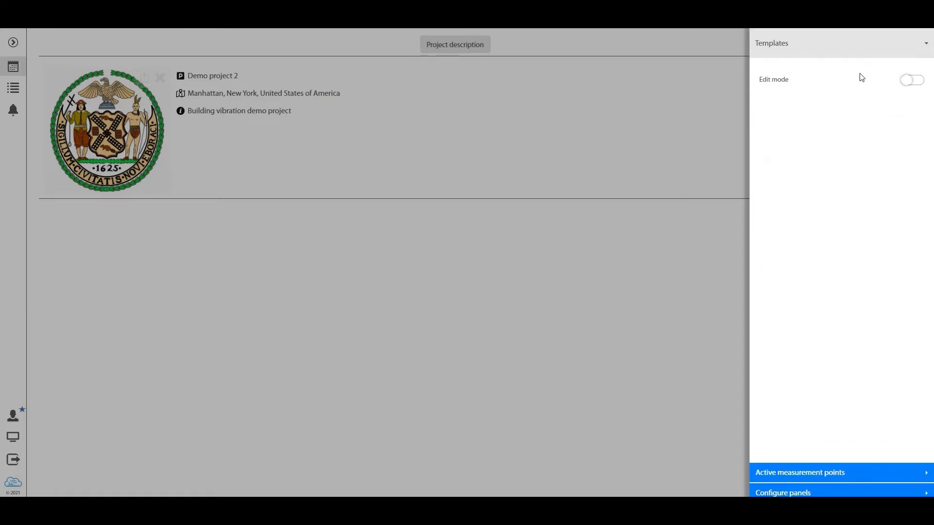
{"action": "left_click", "coordinate": [909, 81]}
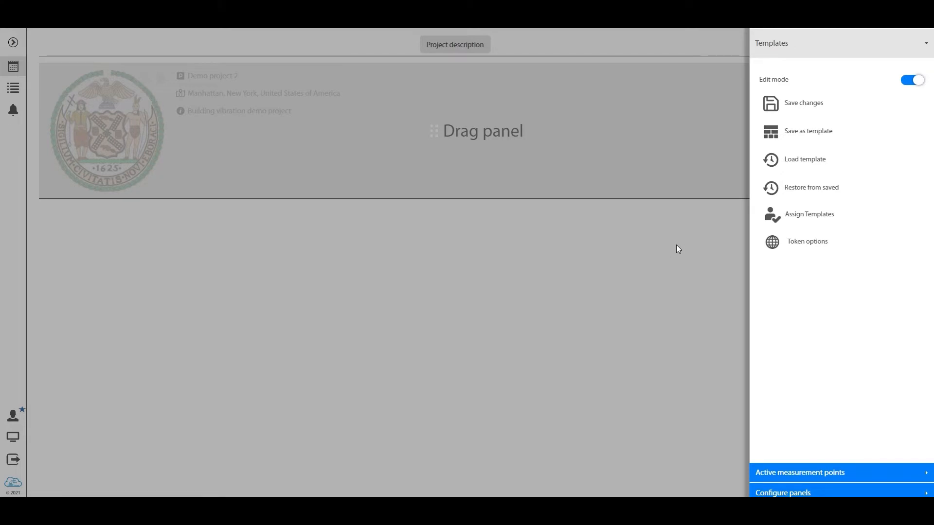
{"action": "left_click", "coordinate": [913, 81]}
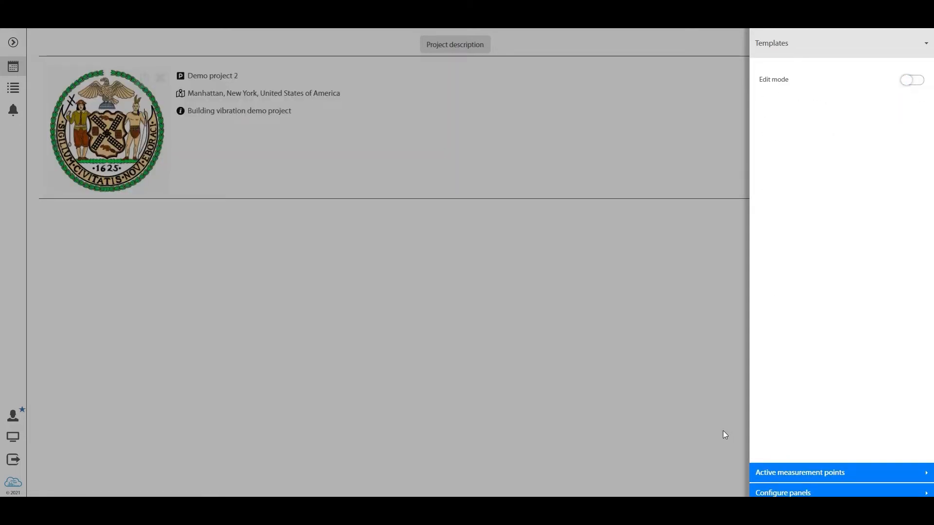
Enable the Map and Live data panels and place them in that order directly below Project description in the panel list
{"action": "left_click", "coordinate": [801, 494]}
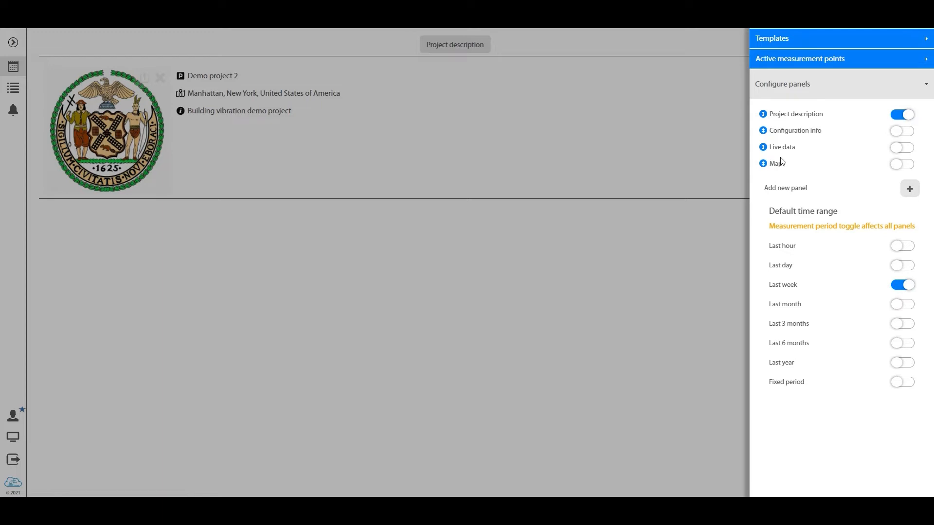
{"action": "left_click_drag", "start_coordinate": [778, 168], "coordinate": [781, 131]}
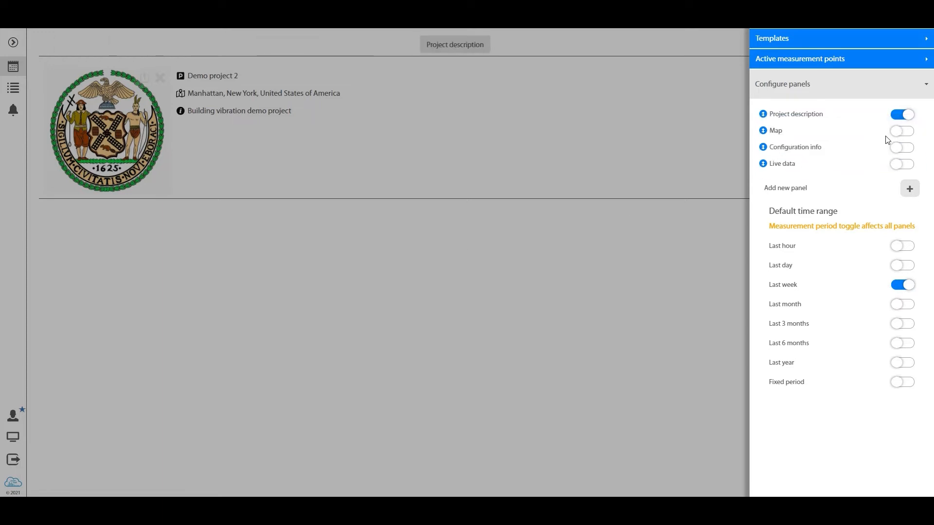
{"action": "left_click", "coordinate": [898, 136]}
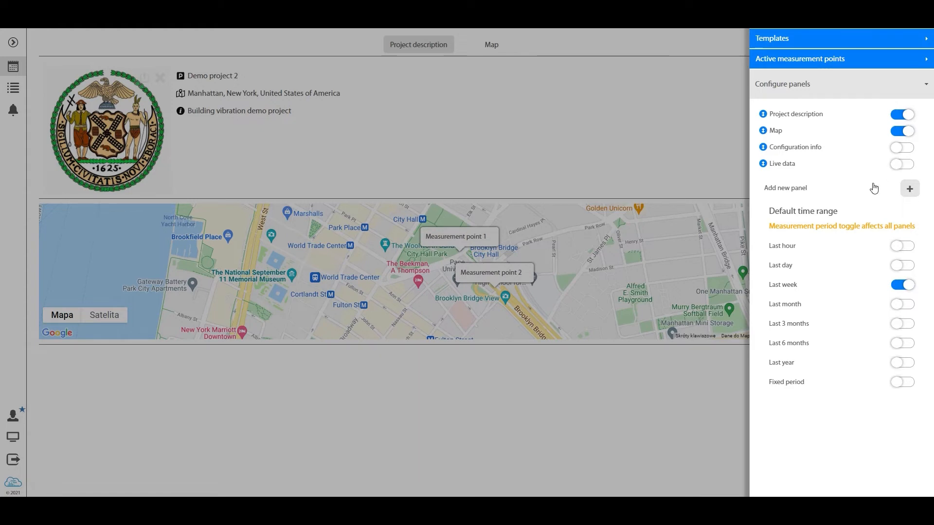
{"action": "left_click", "coordinate": [902, 164]}
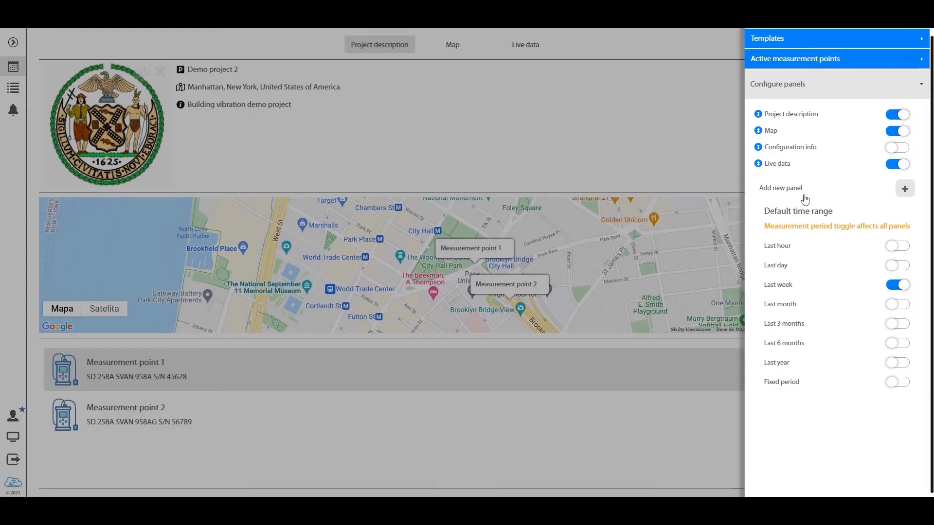
{"action": "mouse_move", "coordinate": [758, 164]}
{"action": "left_mouse_down"}
{"action": "mouse_move", "coordinate": [759, 139]}
{"action": "mouse_move", "coordinate": [760, 146]}
{"action": "left_mouse_up"}
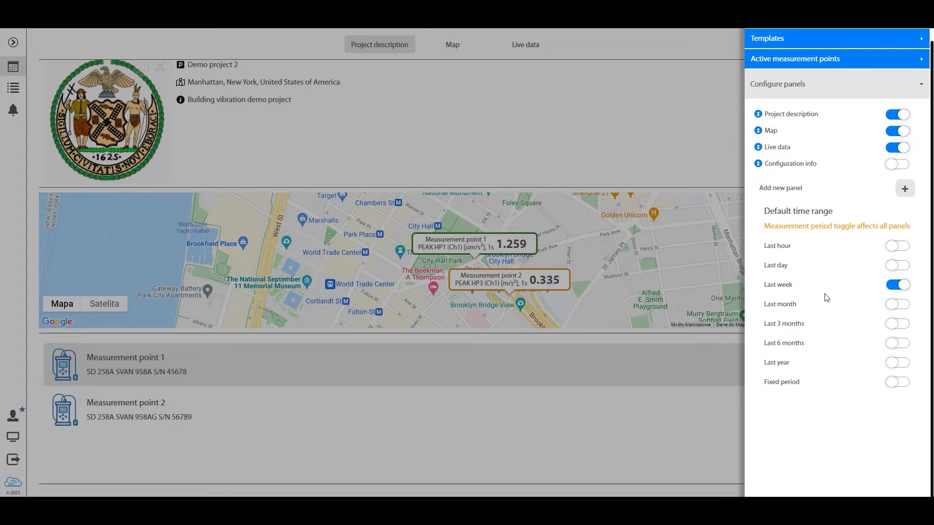
Add a new panel of type Charts titled "Station 1 Chart" to the project view
{"action": "left_click", "coordinate": [905, 188]}
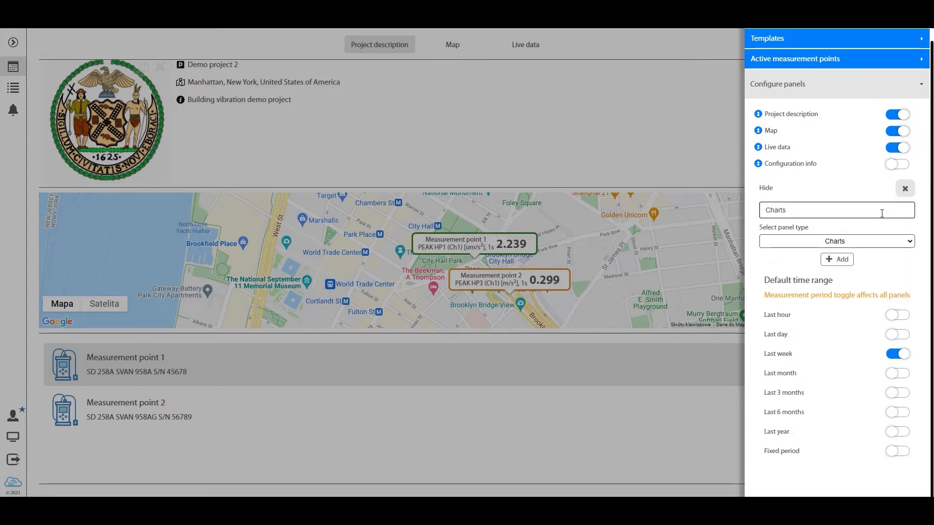
{"action": "left_click", "coordinate": [864, 244]}
{"action": "left_click", "coordinate": [837, 209]}
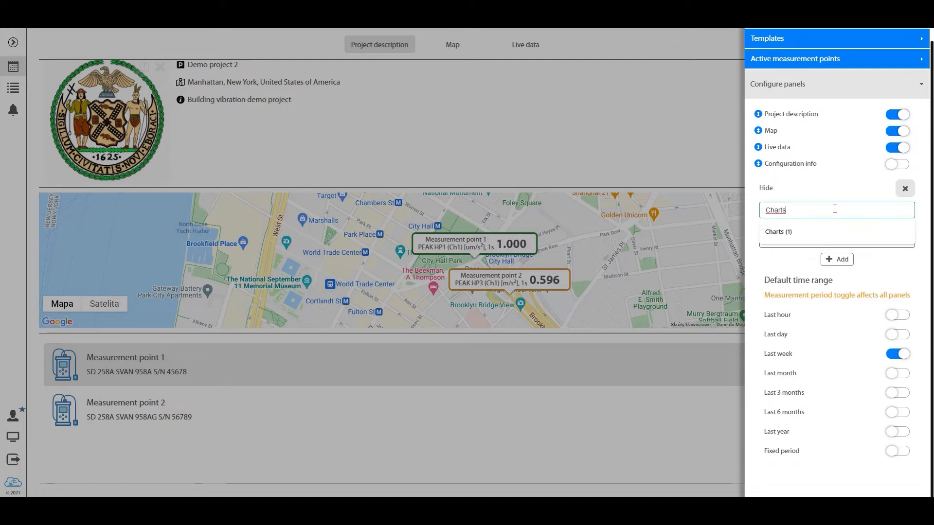
{"action": "double_click", "coordinate": [837, 209]}
{"action": "type", "text": "S"}
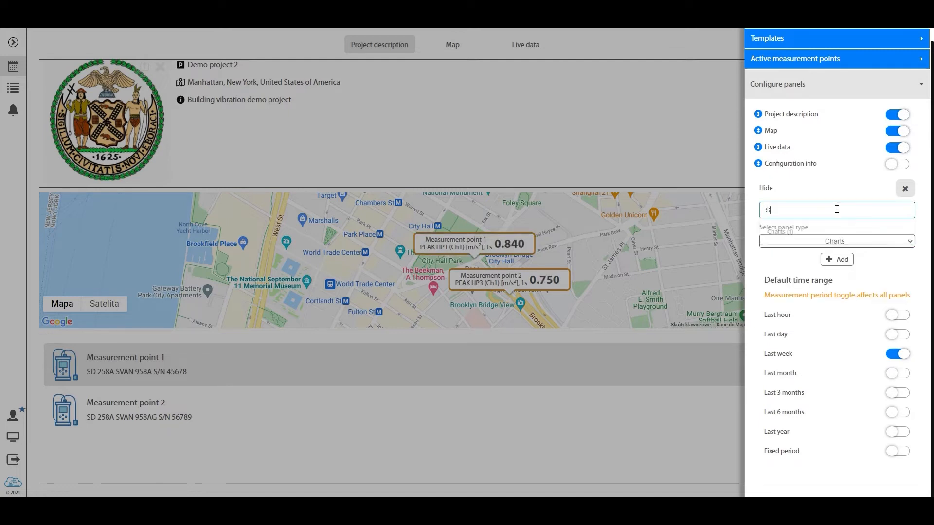
{"action": "type", "text": "tation 1 Cha"}
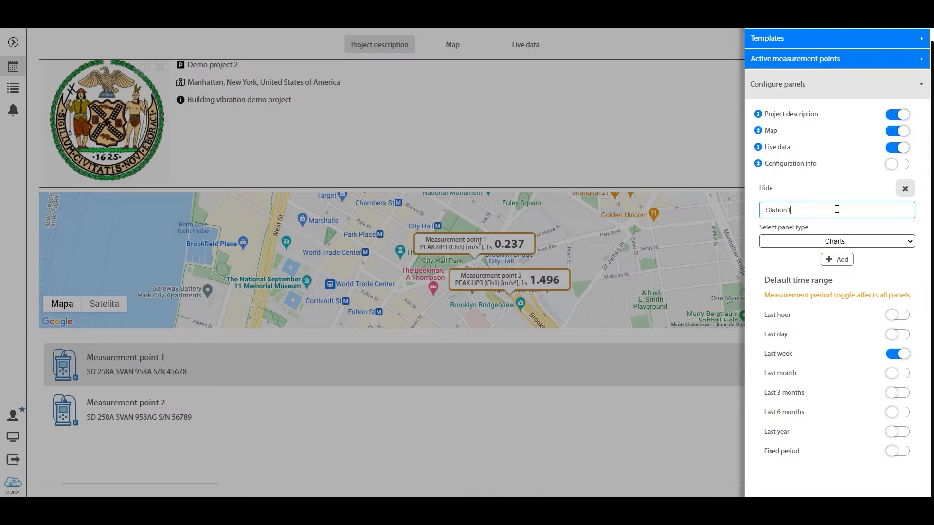
{"action": "type", "text": "rt"}
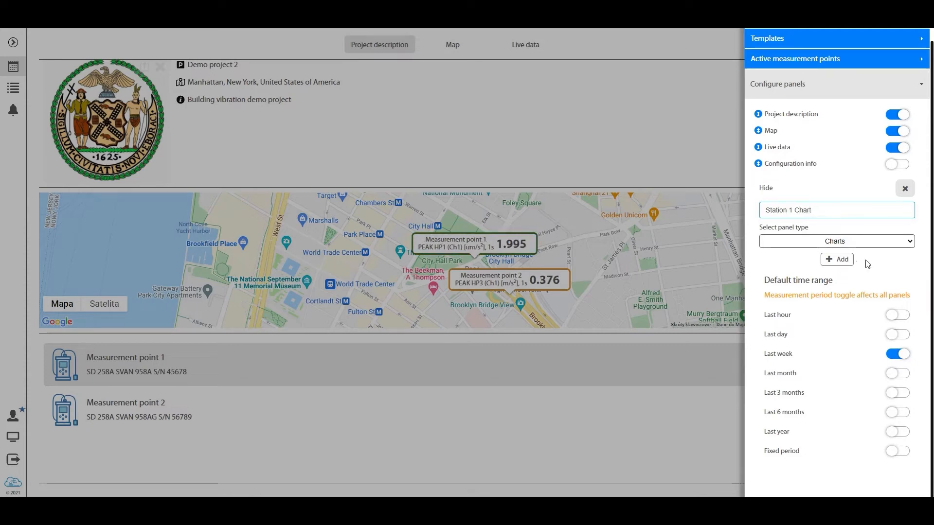
{"action": "left_click", "coordinate": [838, 259]}
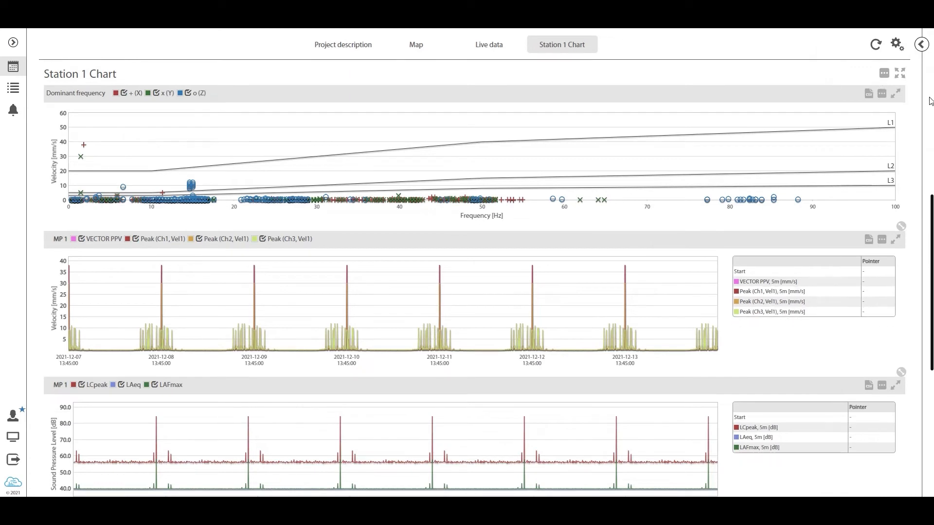
Add a second Charts panel titled "Station 2 Chart" to the project view
{"action": "left_click", "coordinate": [897, 44]}
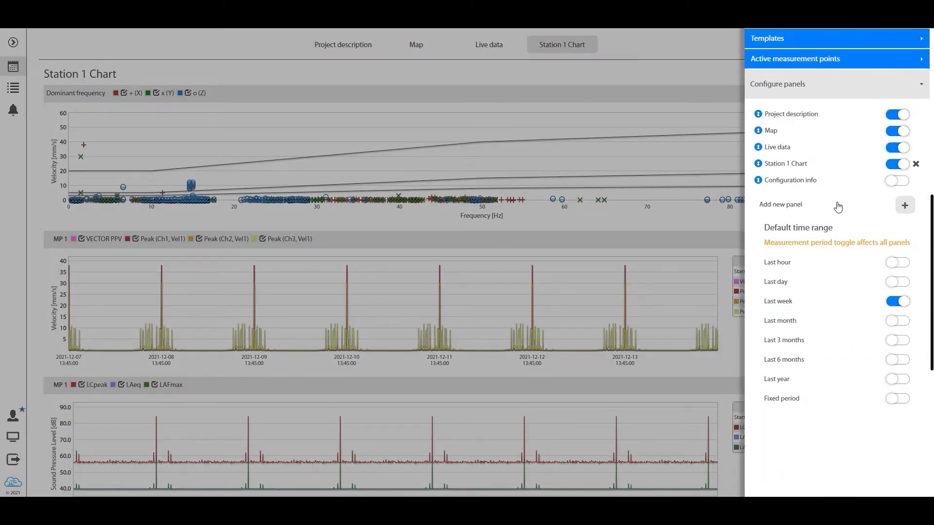
{"action": "left_click", "coordinate": [906, 206]}
{"action": "double_click", "coordinate": [817, 230]}
{"action": "type", "text": "S"}
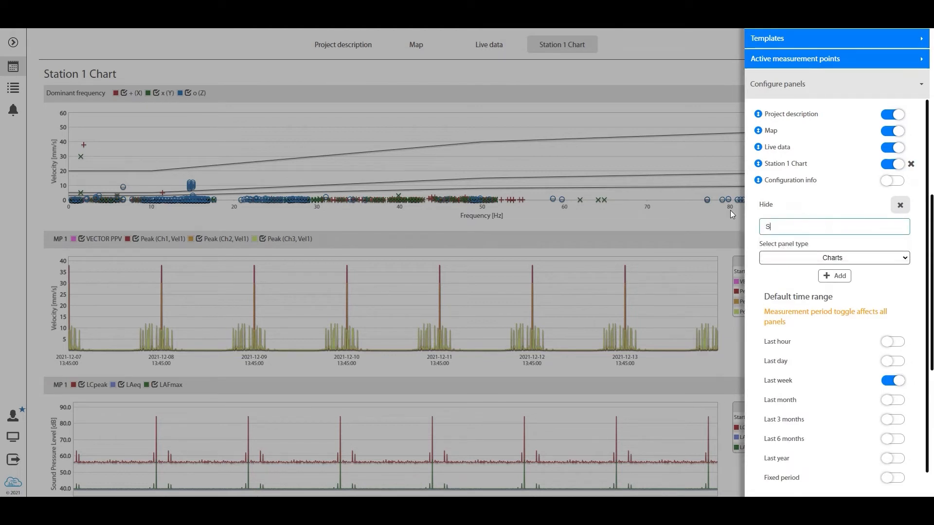
{"action": "type", "text": "tation 2 Chart"}
{"action": "left_click", "coordinate": [836, 276]}
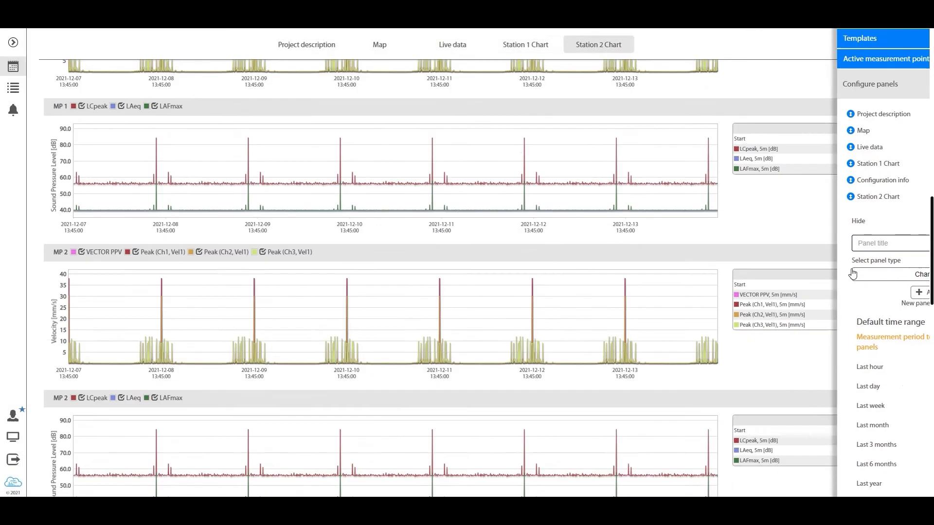
Add a panel of type Events with its default title and go to it in the project view
{"action": "left_click", "coordinate": [899, 49]}
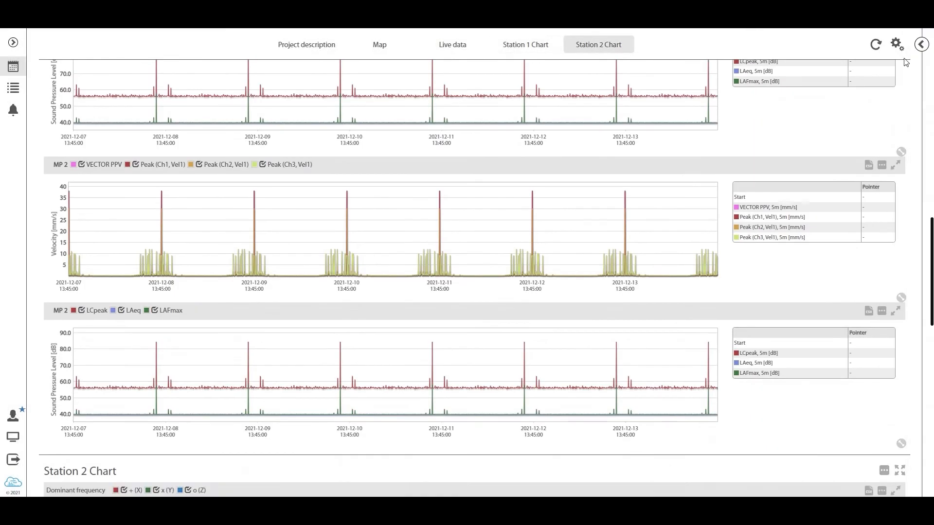
{"action": "left_click", "coordinate": [898, 46]}
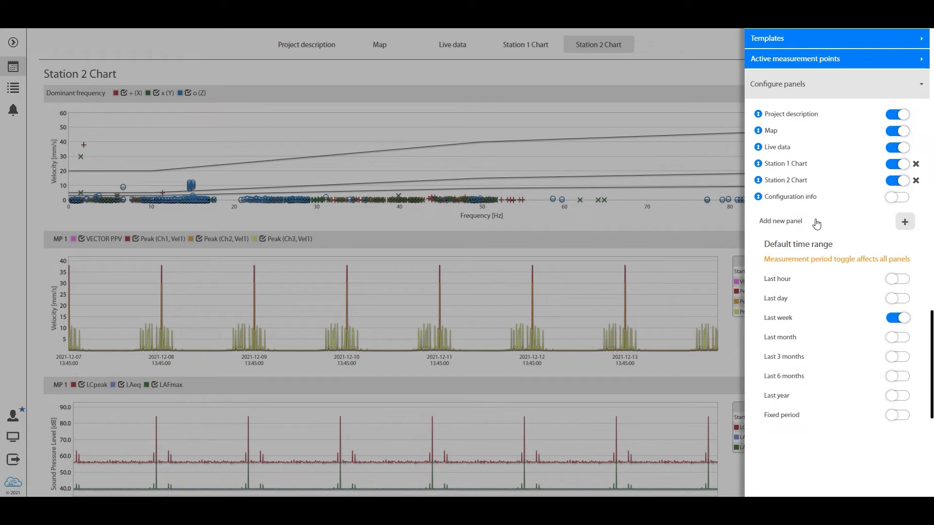
{"action": "left_click", "coordinate": [904, 225]}
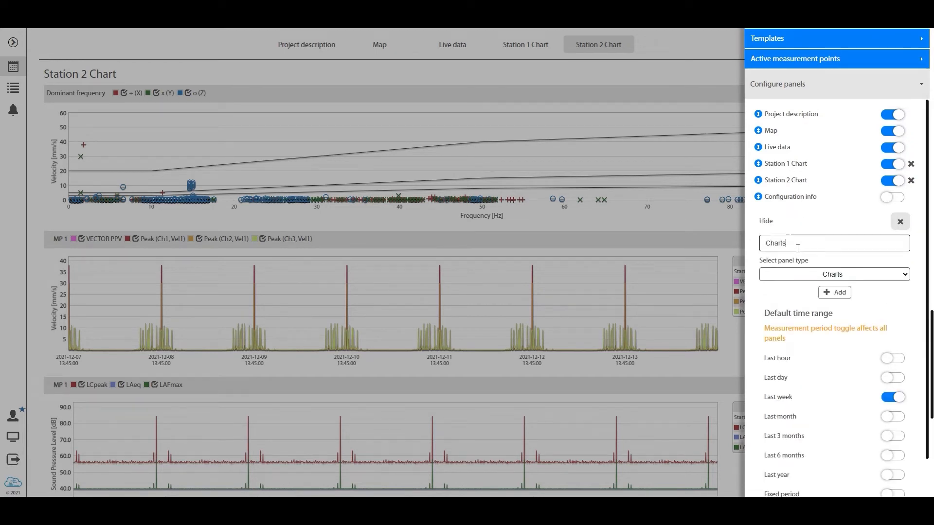
{"action": "left_click", "coordinate": [797, 247]}
{"action": "left_click", "coordinate": [898, 223]}
{"action": "left_click", "coordinate": [904, 217]}
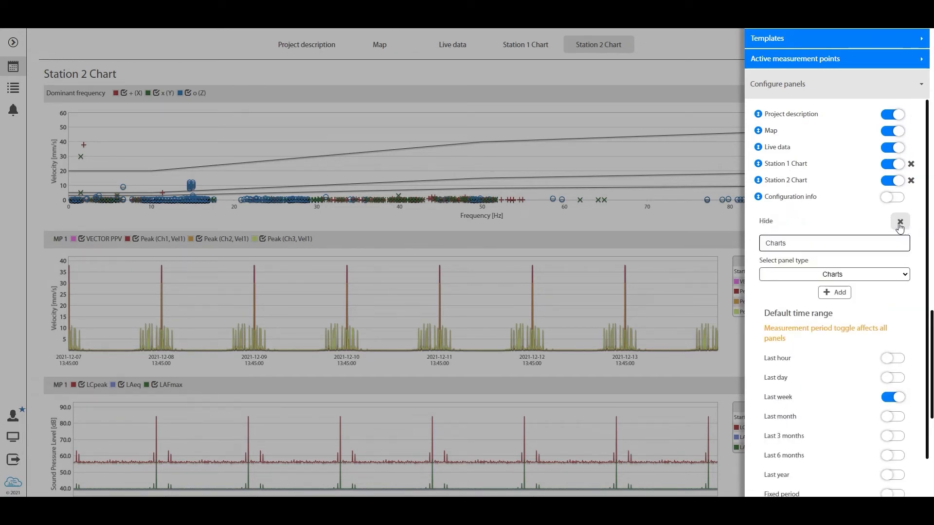
{"action": "left_click", "coordinate": [890, 279]}
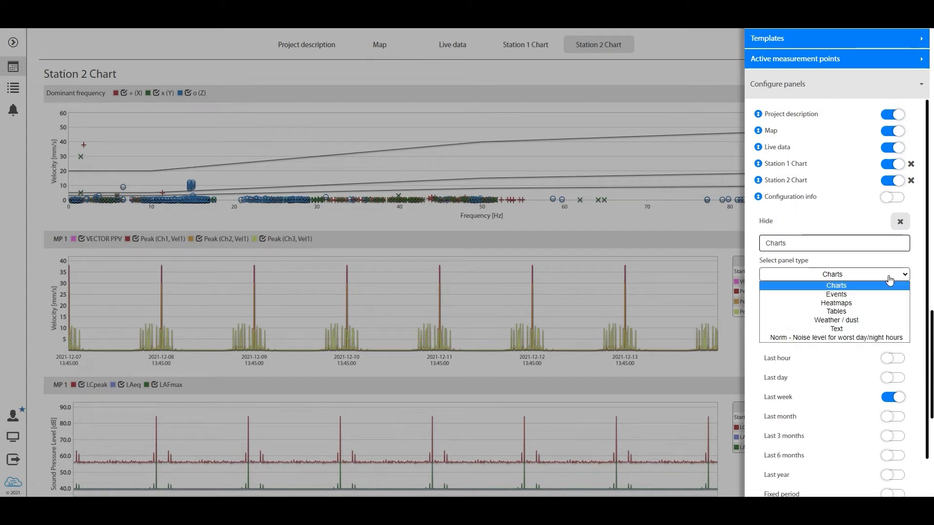
{"action": "left_click", "coordinate": [857, 293]}
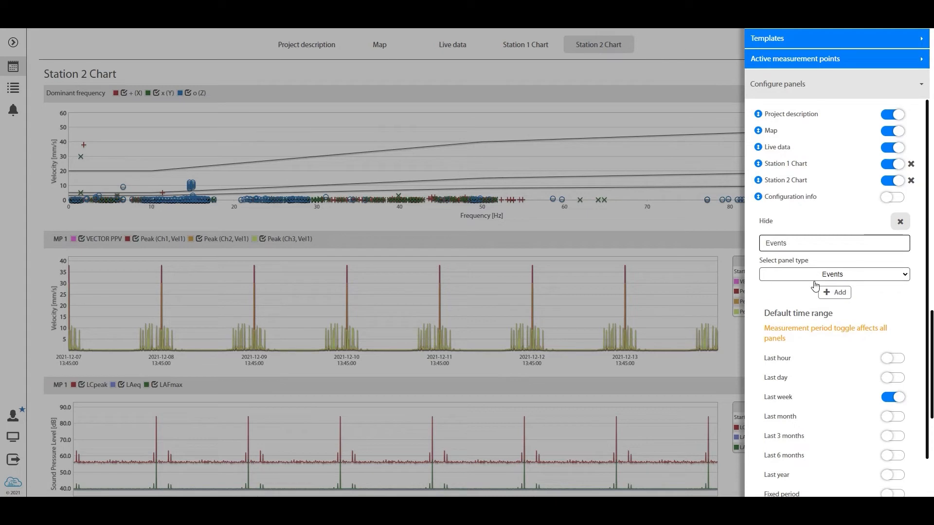
{"action": "left_click", "coordinate": [835, 293]}
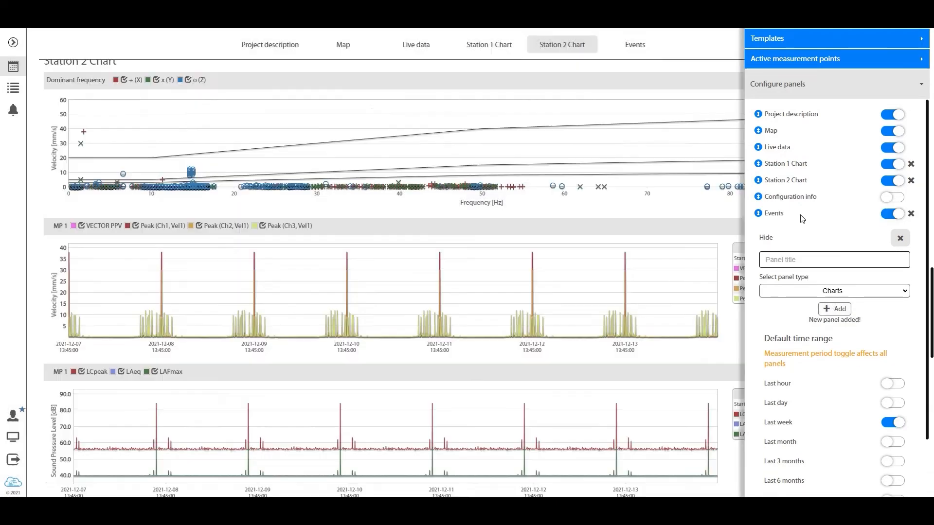
{"action": "left_click", "coordinate": [801, 216]}
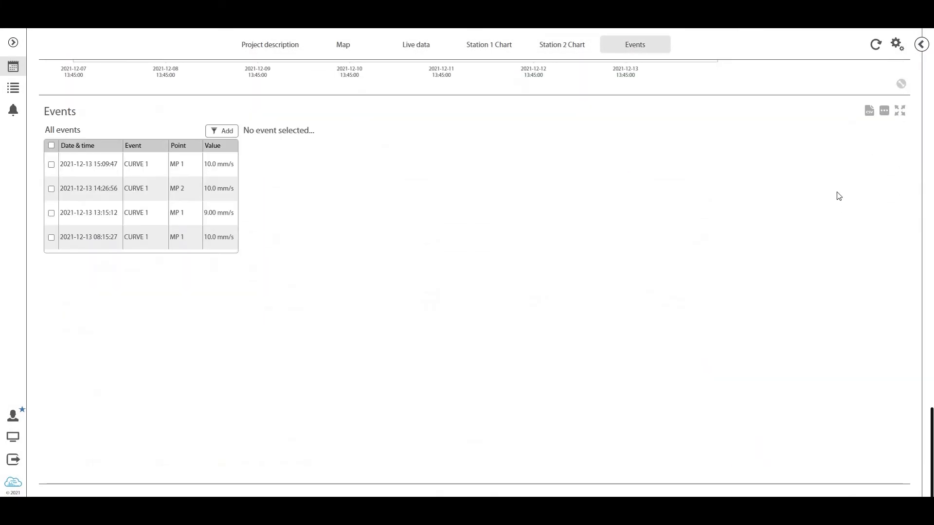
Add a panel of type Text with its default title to the project view
{"action": "left_click", "coordinate": [898, 43]}
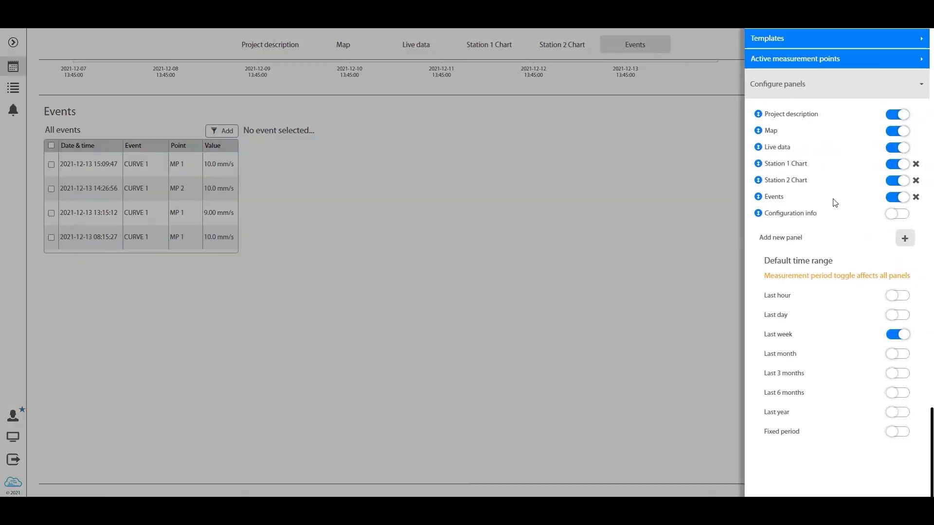
{"action": "left_click", "coordinate": [904, 238]}
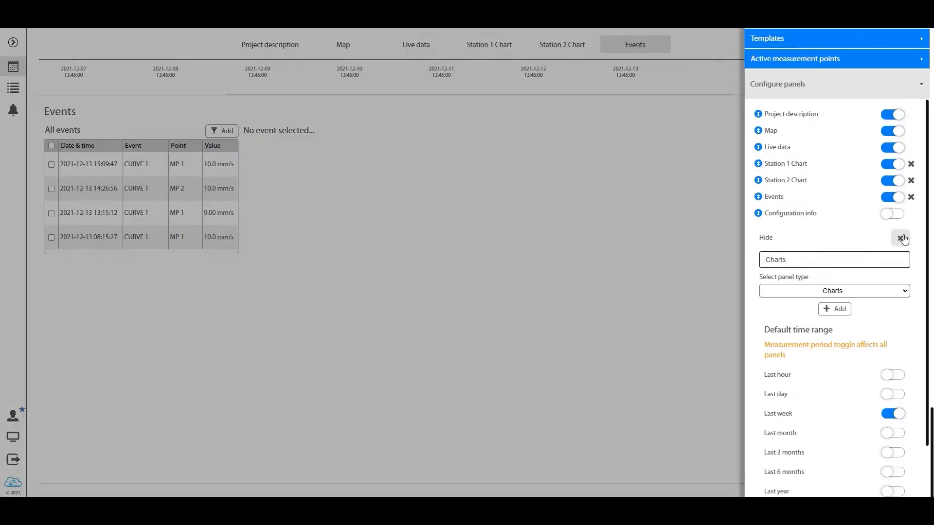
{"action": "left_click", "coordinate": [845, 291]}
{"action": "left_click", "coordinate": [839, 344]}
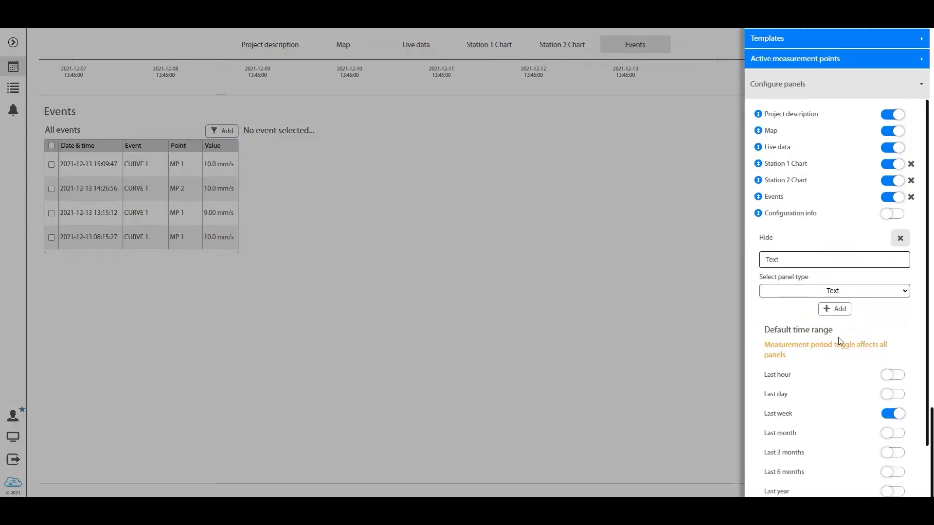
{"action": "left_click", "coordinate": [835, 310]}
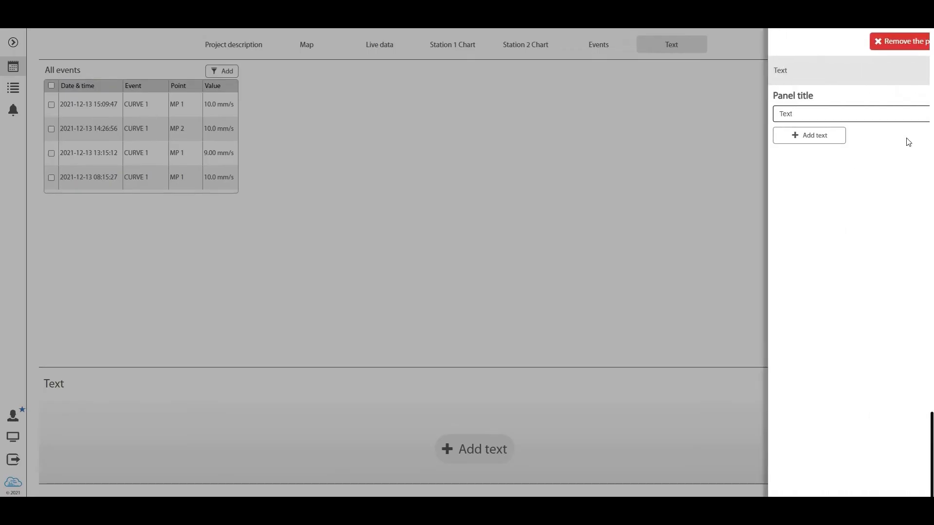
Rename the new text panel to "Report" and add an empty text block to it
{"action": "left_click_drag", "start_coordinate": [787, 117], "coordinate": [746, 119]}
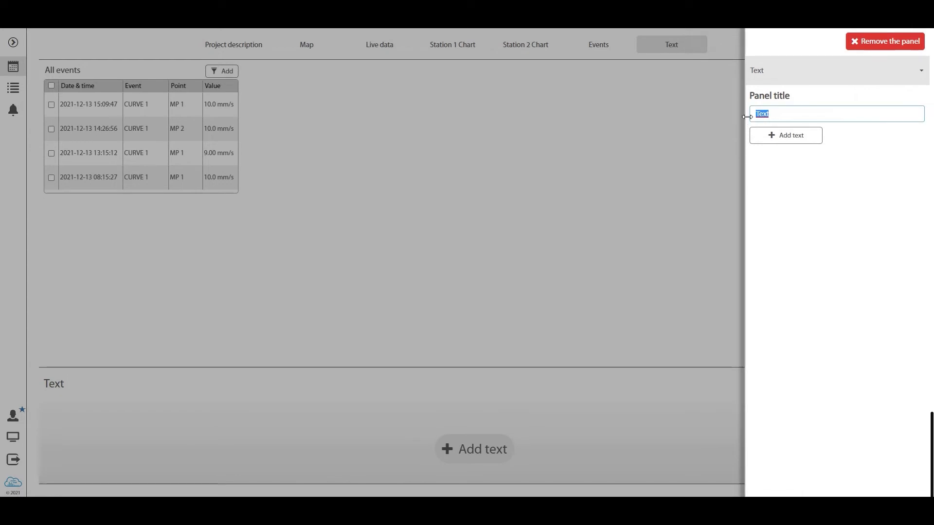
{"action": "type", "text": "Report"}
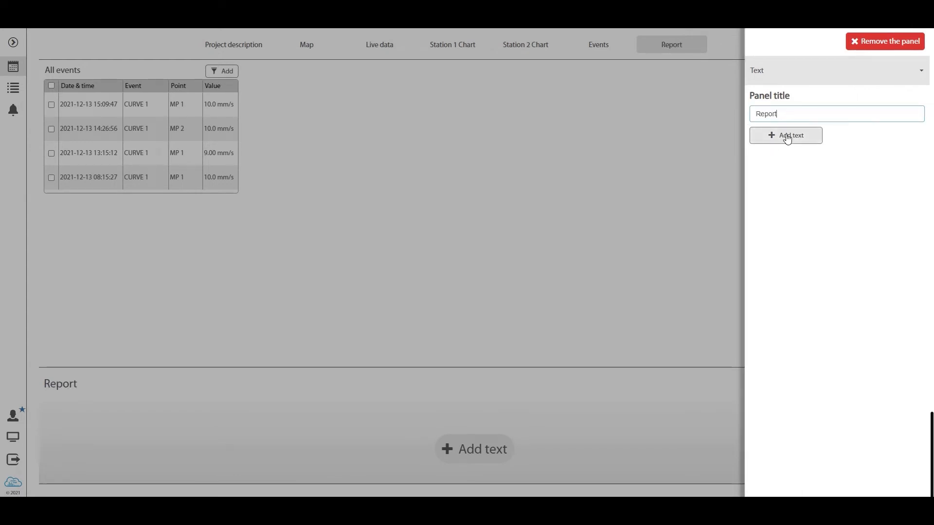
{"action": "left_click", "coordinate": [787, 136]}
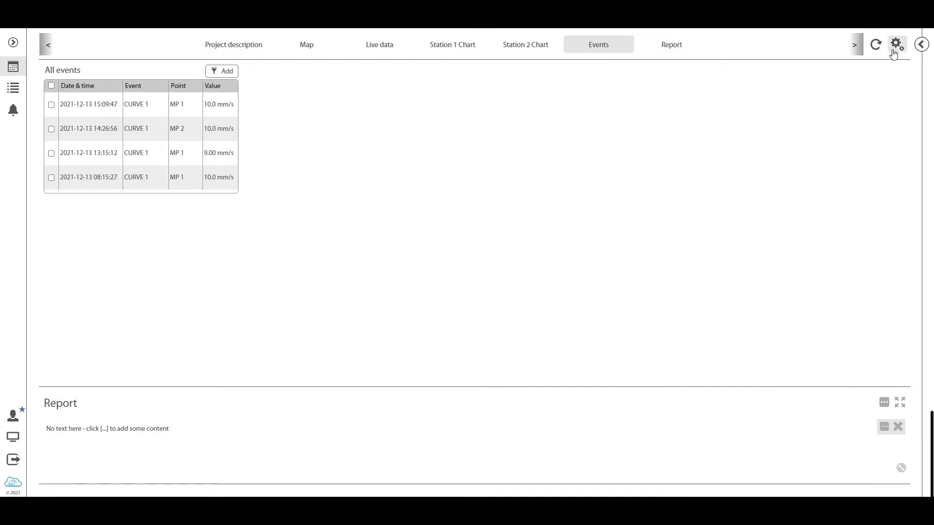
Enable the Configuration info panel and close the settings to return to the project view
{"action": "left_click", "coordinate": [896, 45]}
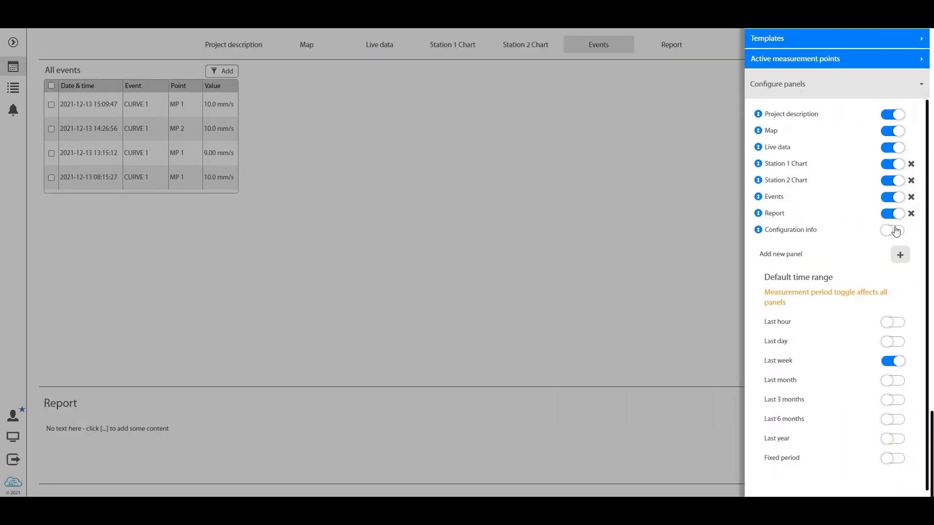
{"action": "left_click", "coordinate": [894, 232]}
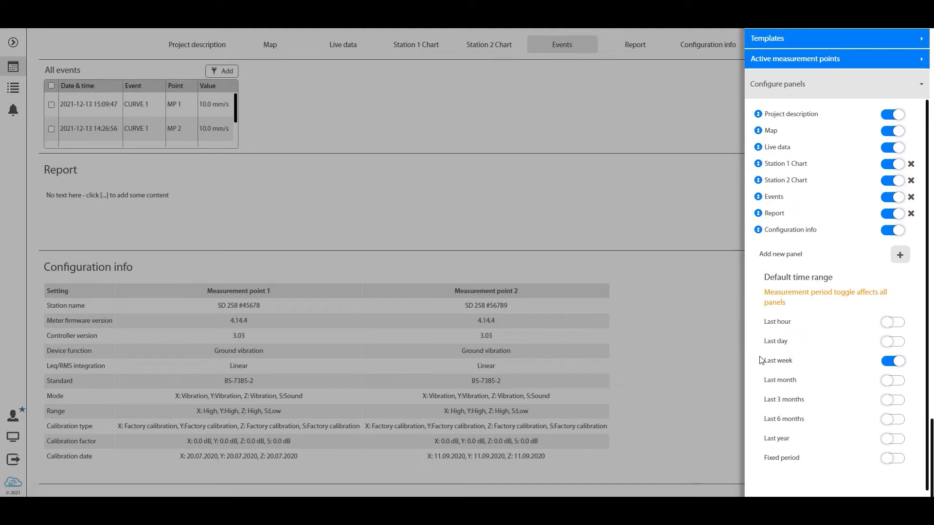
{"action": "left_click", "coordinate": [693, 345]}
{"action": "scroll", "coordinate": [700, 331], "scroll_direction": "up", "scroll_amount": 12}
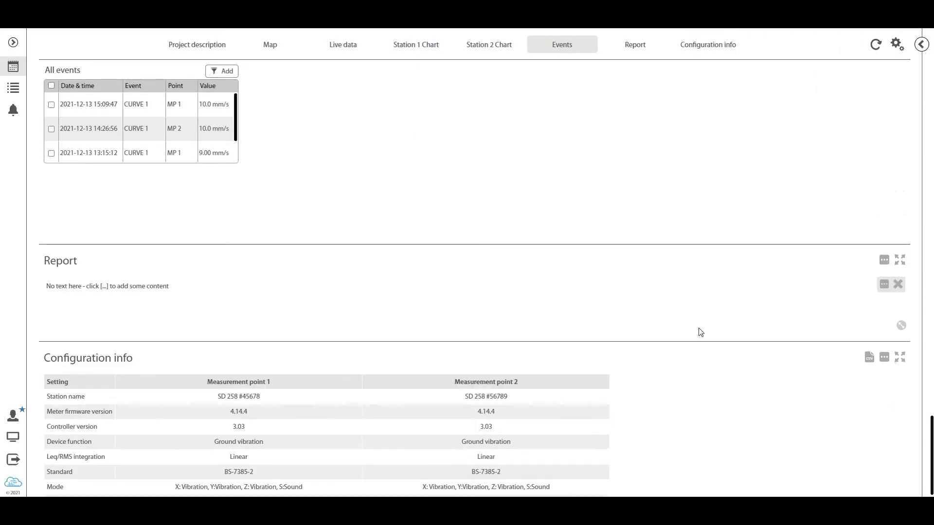
Make the Map panel taller in edit mode, leave edit mode, and zoom the map in around both measurement points
{"action": "scroll", "coordinate": [702, 327], "scroll_direction": "up", "scroll_amount": 15}
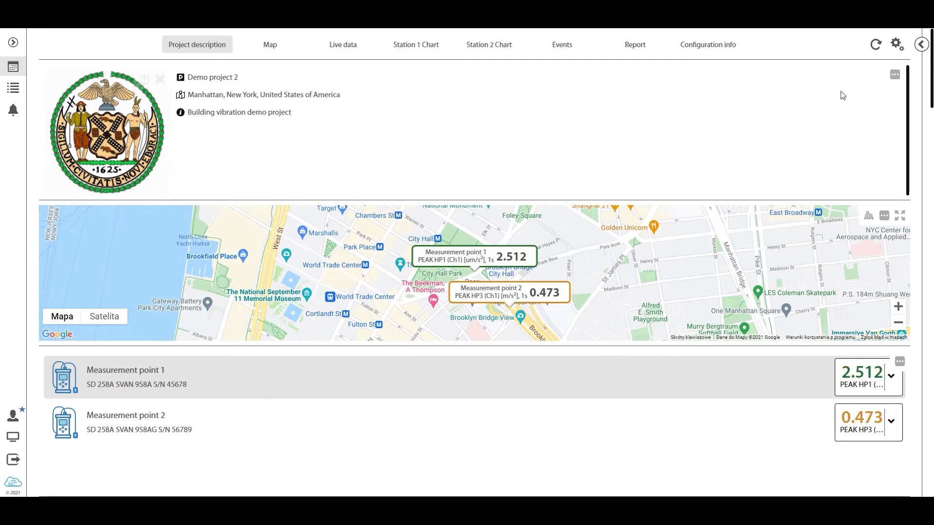
{"action": "left_click", "coordinate": [896, 43]}
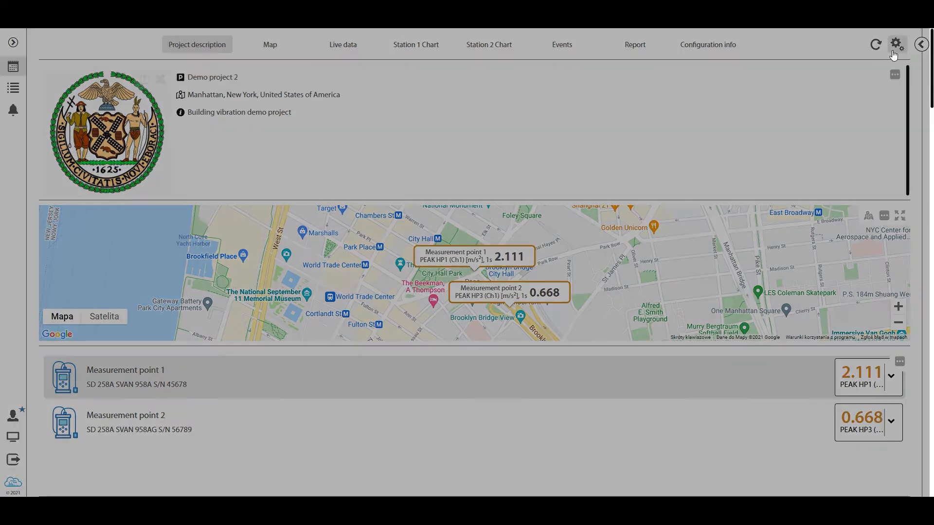
{"action": "left_click", "coordinate": [790, 46]}
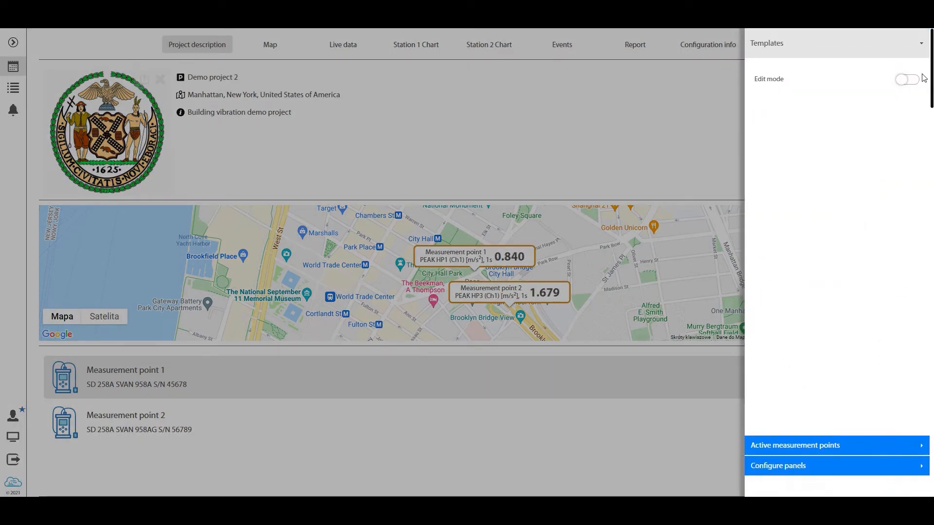
{"action": "left_click", "coordinate": [907, 80]}
{"action": "left_click", "coordinate": [605, 157]}
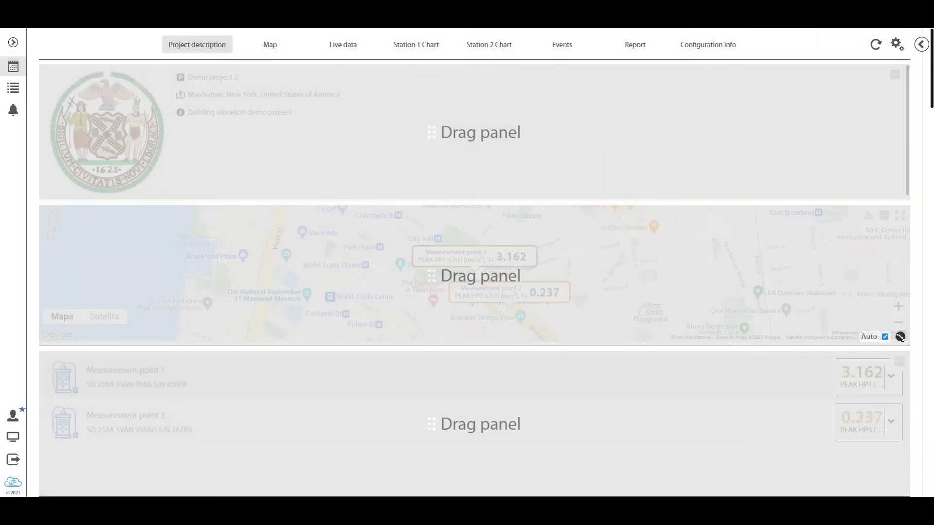
{"action": "left_click_drag", "start_coordinate": [901, 337], "coordinate": [902, 400]}
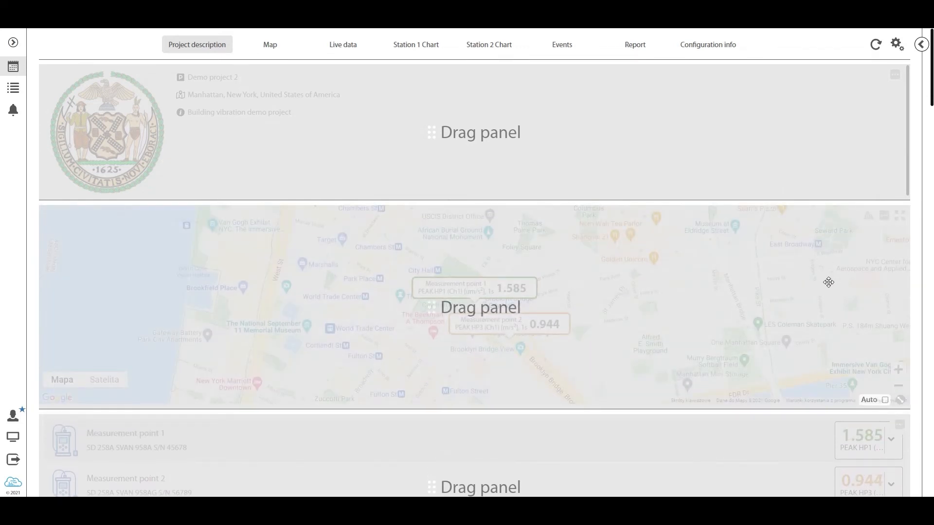
{"action": "left_click", "coordinate": [898, 44]}
{"action": "left_click", "coordinate": [907, 79]}
{"action": "left_click", "coordinate": [655, 146]}
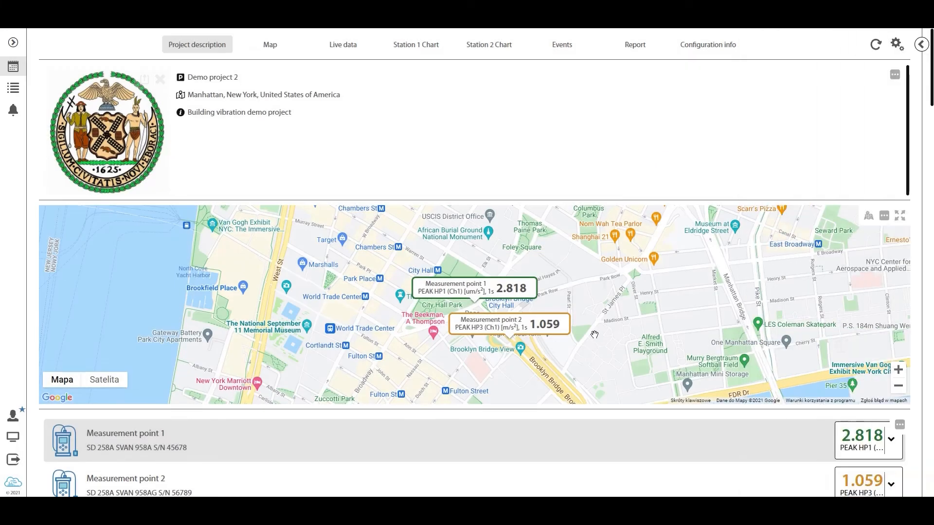
{"action": "scroll", "coordinate": [597, 323], "scroll_direction": "up", "scroll_amount": 1}
{"action": "left_click_drag", "start_coordinate": [620, 307], "coordinate": [770, 300]}
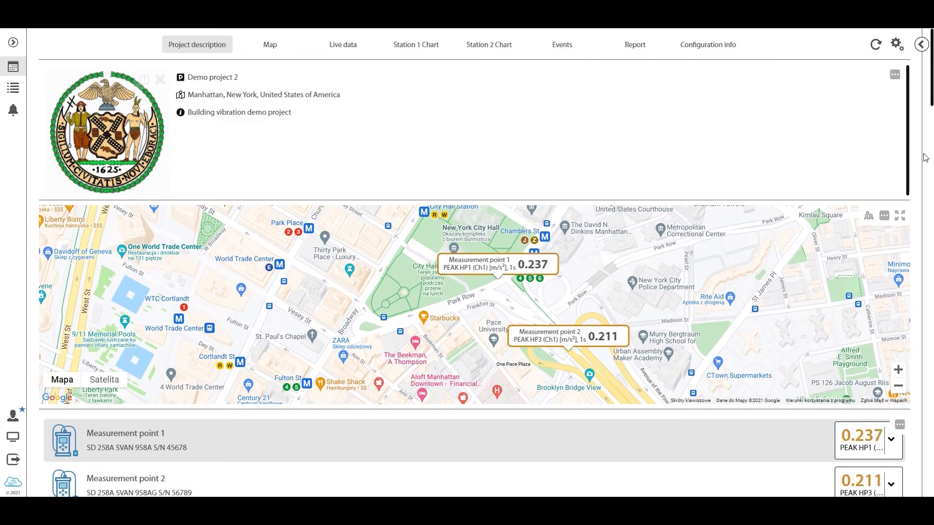
Switch the Live data panel's measurement points from the list to the grid layout
{"action": "left_click_drag", "start_coordinate": [931, 103], "coordinate": [932, 154]}
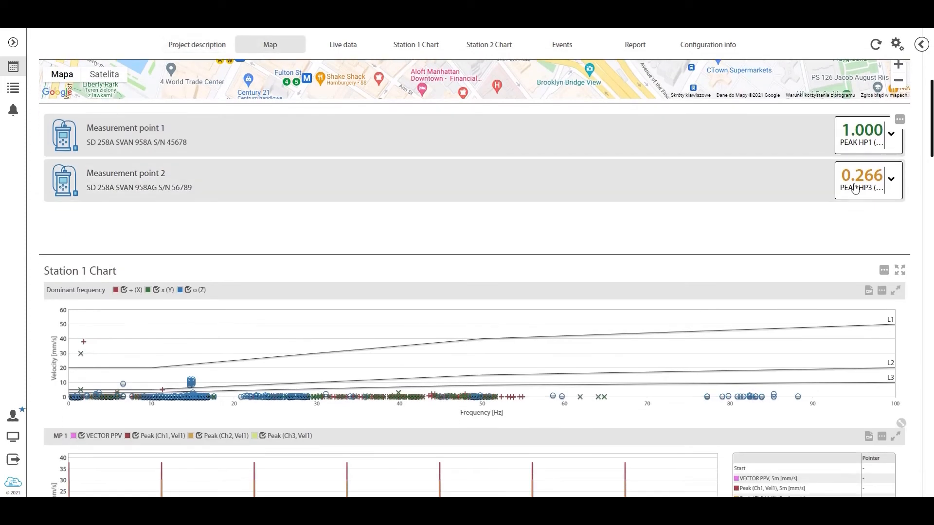
{"action": "left_click", "coordinate": [900, 121]}
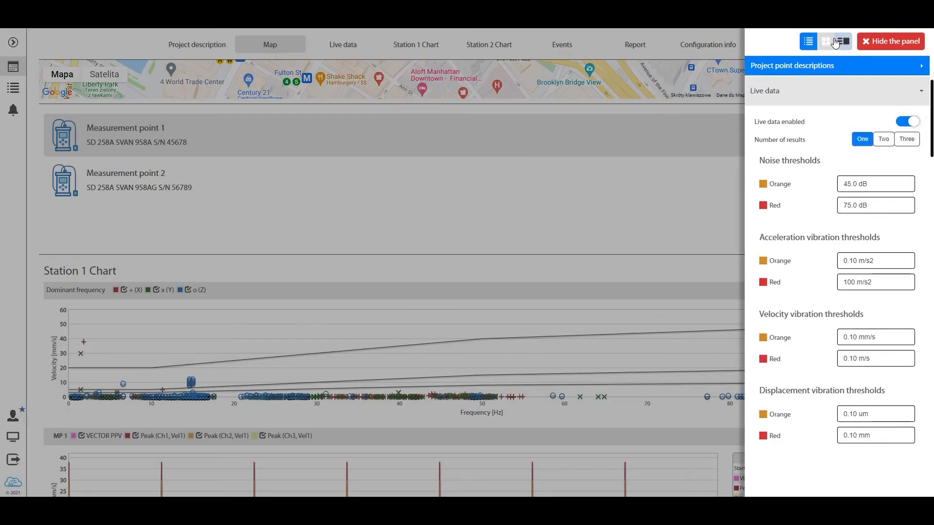
{"action": "left_click", "coordinate": [826, 41]}
{"action": "left_click", "coordinate": [734, 130]}
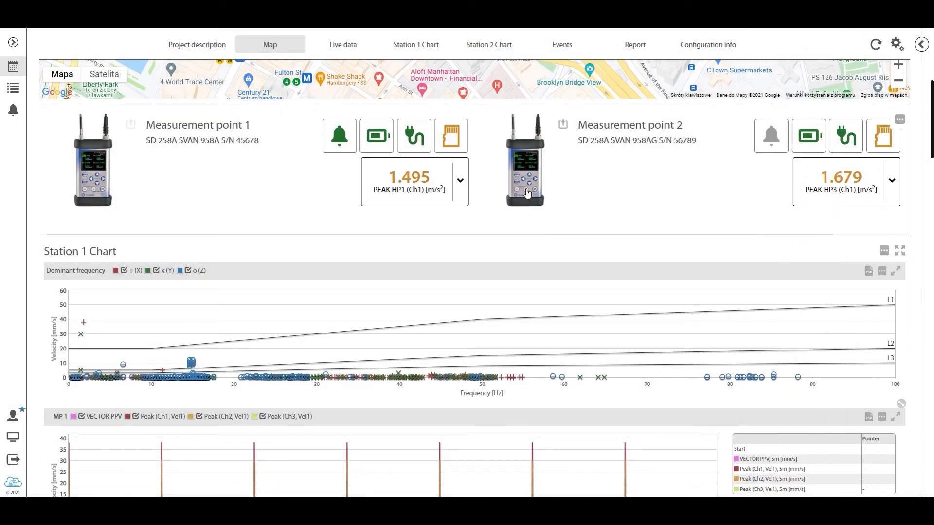
Set the displayed live result to RMS HP1 (Ch2) for Measurement point 1 and RMS Wk (Ch2) for Measurement point 2
{"action": "scroll", "coordinate": [401, 229], "scroll_direction": "up", "scroll_amount": 3}
{"action": "scroll", "coordinate": [93, 377], "scroll_direction": "up", "scroll_amount": 2}
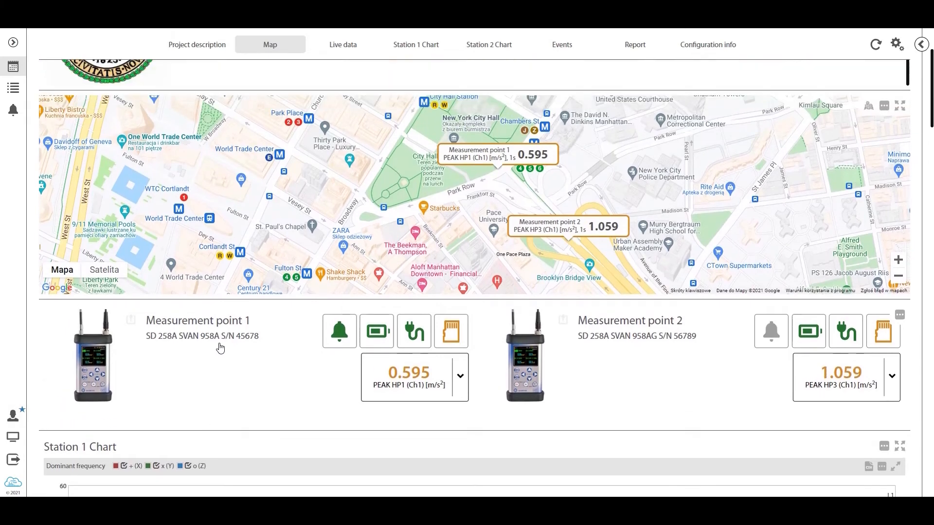
{"action": "scroll", "coordinate": [187, 388], "scroll_direction": "down", "scroll_amount": 2}
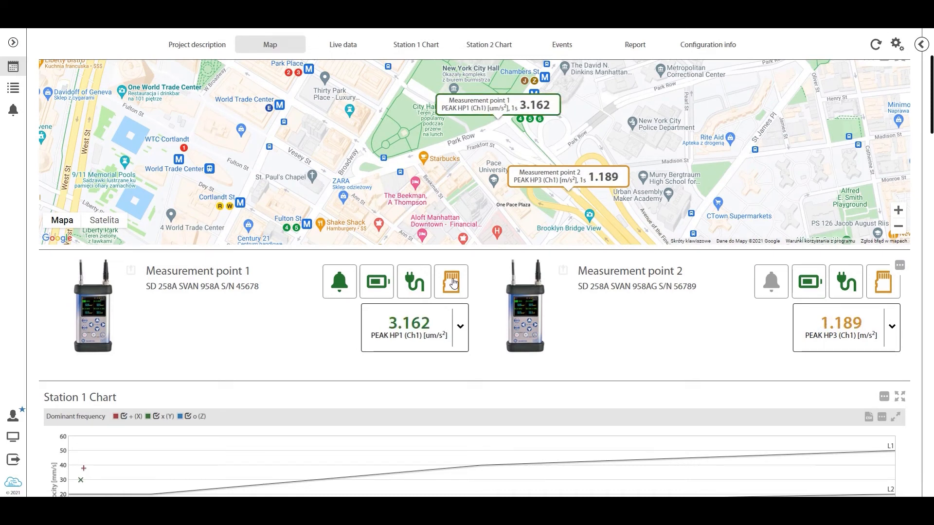
{"action": "left_click", "coordinate": [459, 329]}
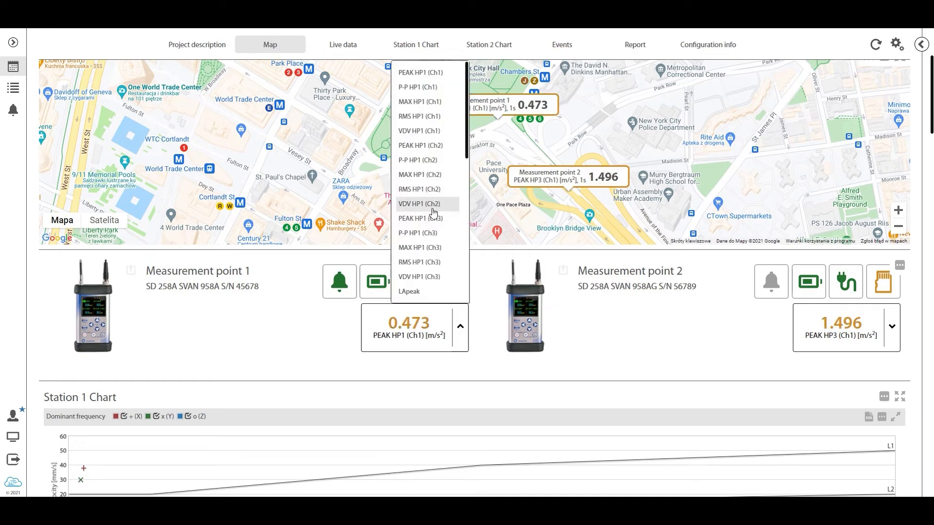
{"action": "left_click", "coordinate": [428, 190]}
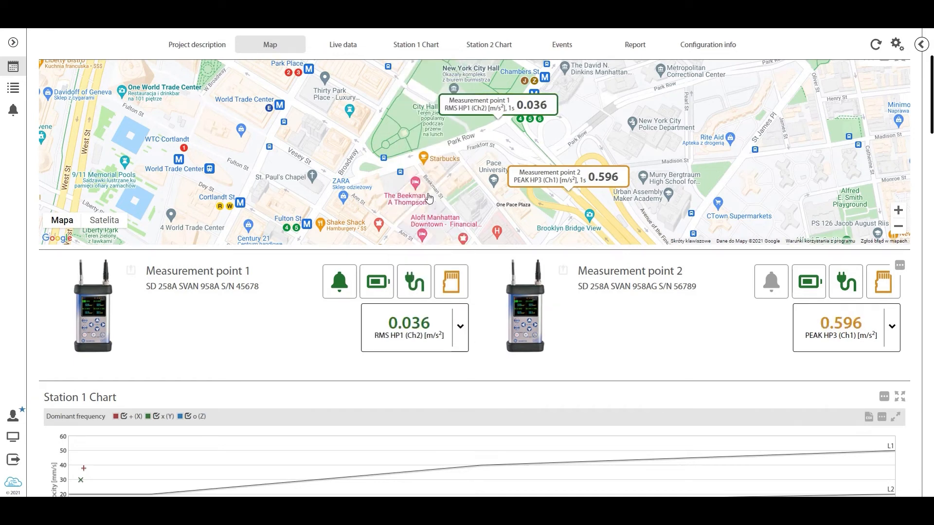
{"action": "left_click", "coordinate": [895, 332]}
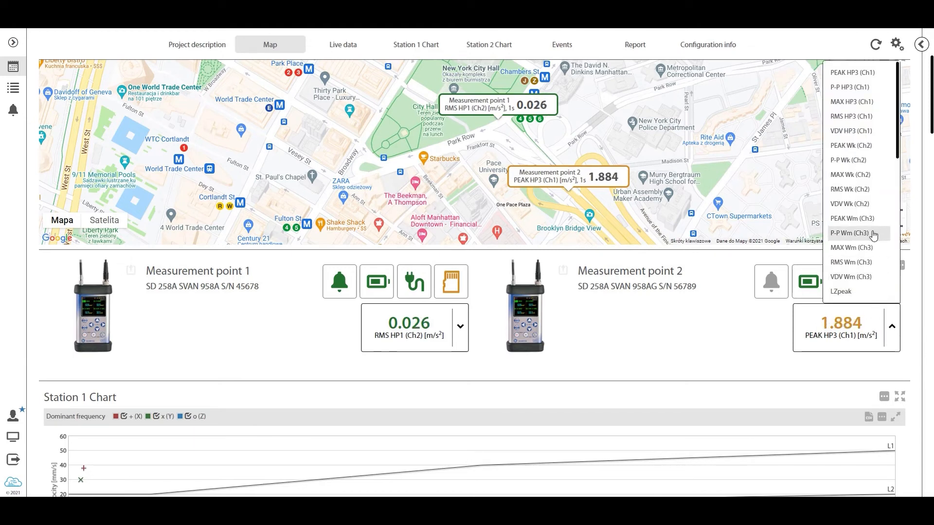
{"action": "scroll", "coordinate": [873, 197], "scroll_direction": "up", "scroll_amount": 2}
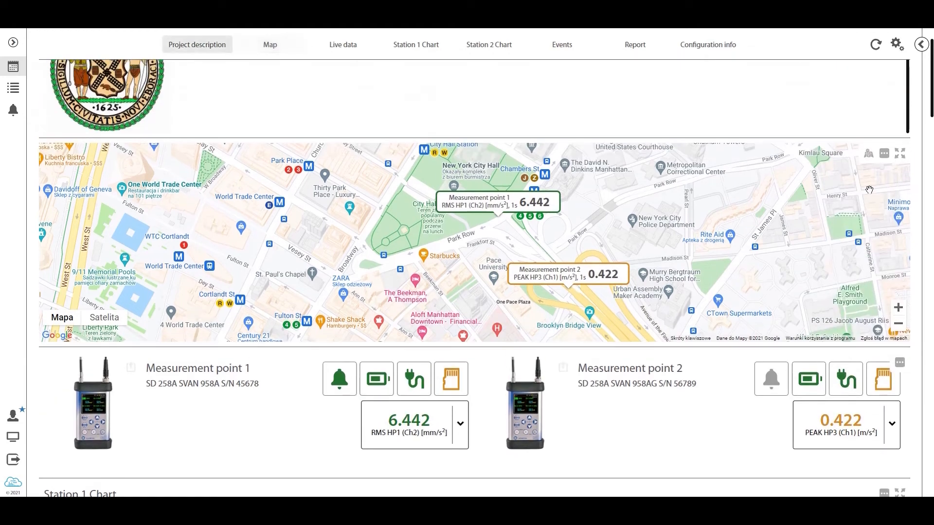
{"action": "left_click", "coordinate": [887, 413]}
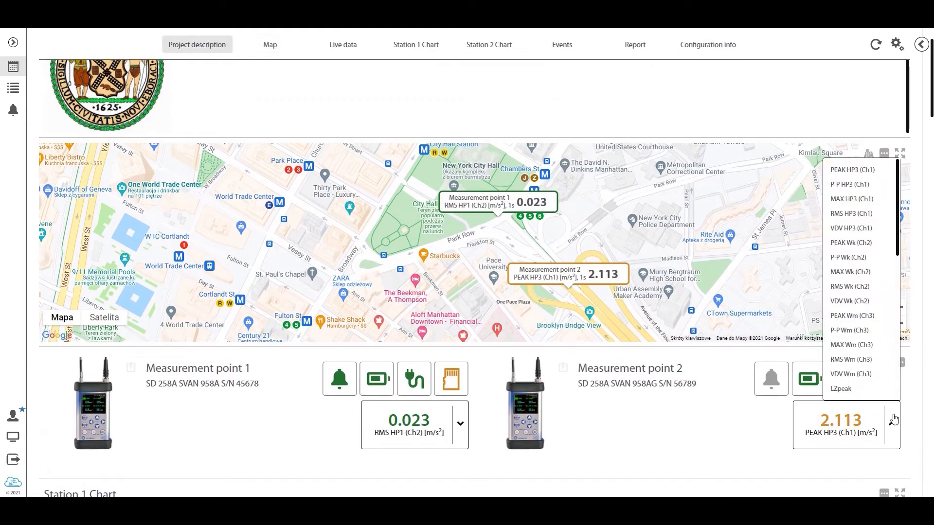
{"action": "left_click", "coordinate": [858, 288]}
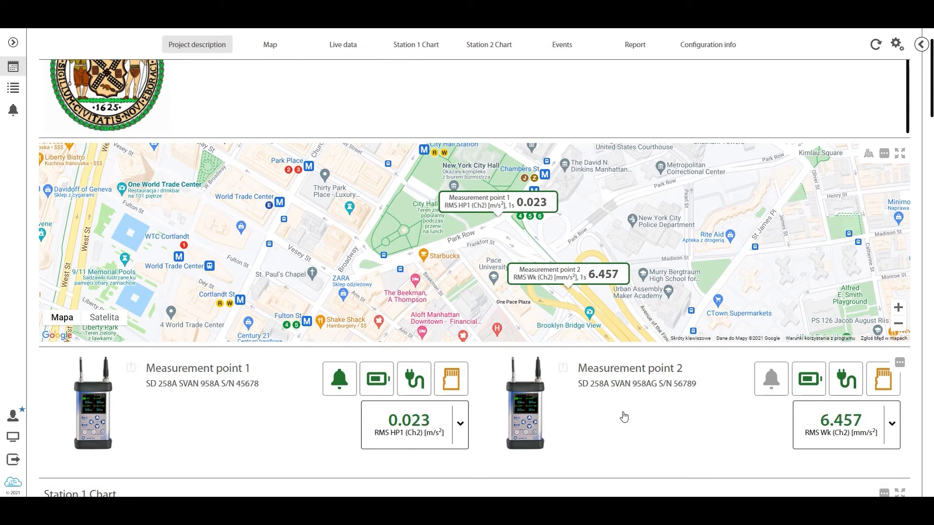
Review the map, the live data of both measurement points and the plots in the Station 1 Chart panel
{"action": "scroll", "coordinate": [624, 417], "scroll_direction": "down", "scroll_amount": 1}
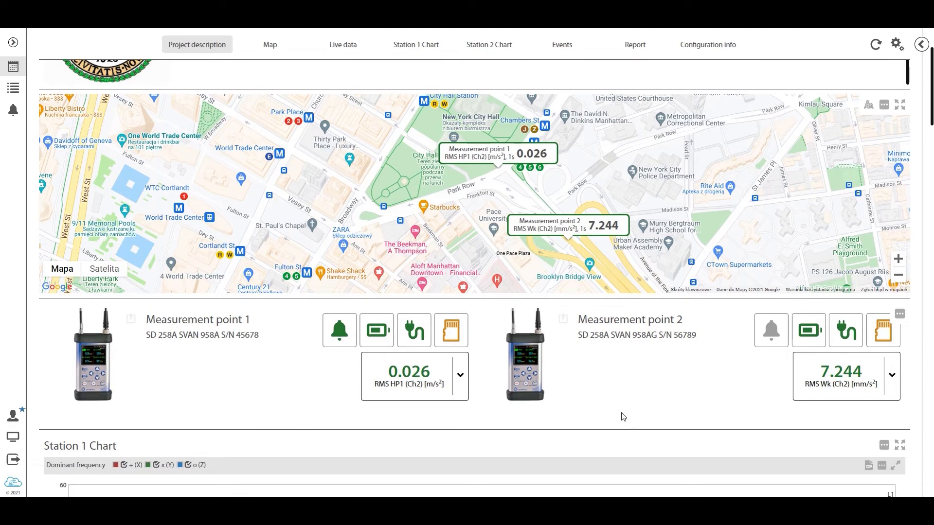
{"action": "scroll", "coordinate": [602, 213], "scroll_direction": "up", "scroll_amount": 2}
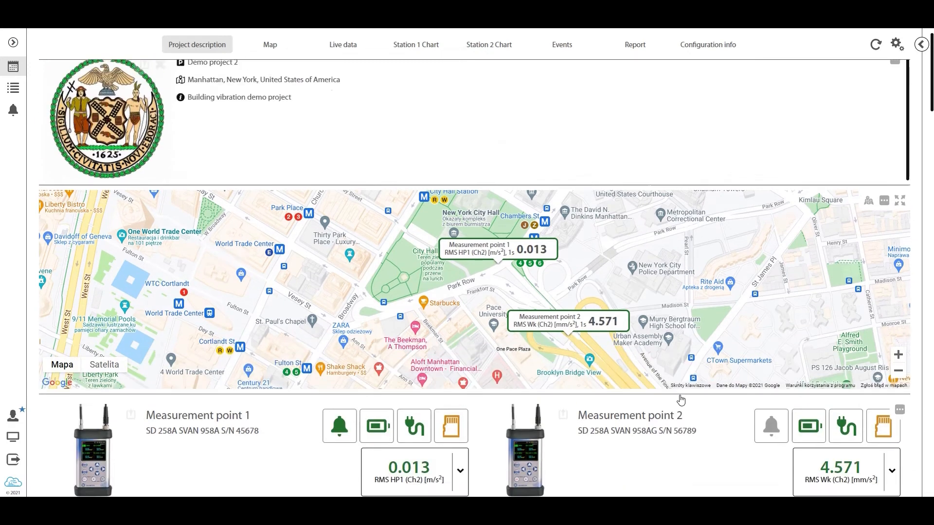
{"action": "scroll", "coordinate": [629, 428], "scroll_direction": "down", "scroll_amount": 3}
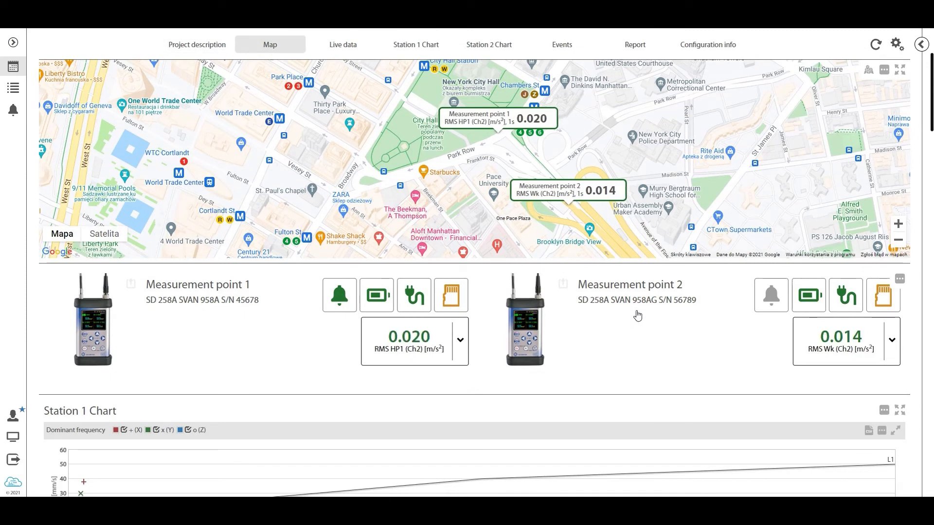
{"action": "scroll", "coordinate": [635, 316], "scroll_direction": "down", "scroll_amount": 3}
{"action": "scroll", "coordinate": [608, 312], "scroll_direction": "down", "scroll_amount": 4}
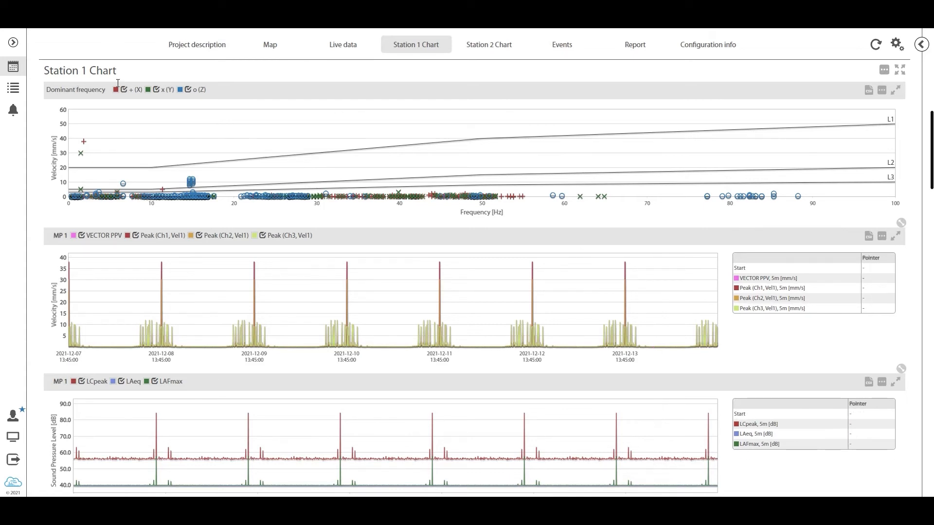
{"action": "scroll", "coordinate": [221, 218], "scroll_direction": "up", "scroll_amount": 5}
{"action": "scroll", "coordinate": [378, 226], "scroll_direction": "down", "scroll_amount": 4}
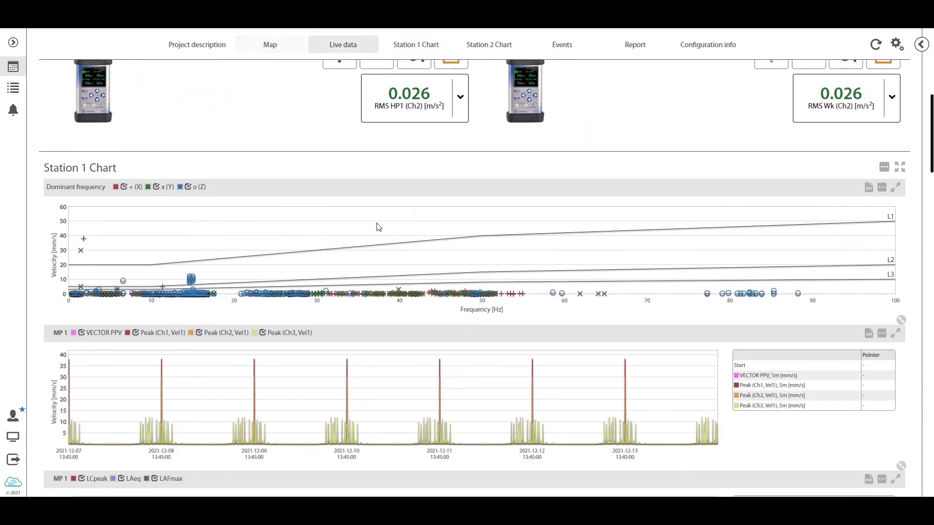
{"action": "scroll", "coordinate": [594, 200], "scroll_direction": "up", "scroll_amount": 3}
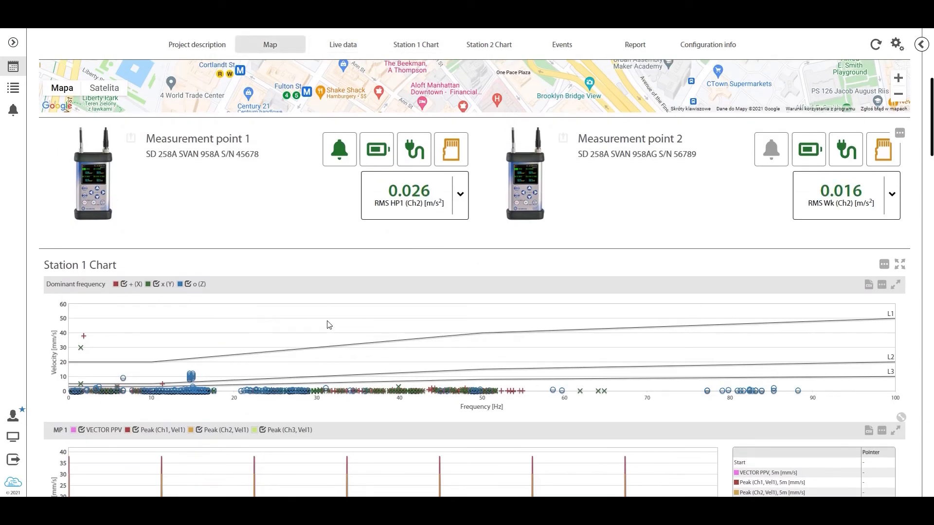
{"action": "scroll", "coordinate": [535, 321], "scroll_direction": "down", "scroll_amount": 3}
{"action": "scroll", "coordinate": [767, 320], "scroll_direction": "down", "scroll_amount": 2}
{"action": "scroll", "coordinate": [763, 319], "scroll_direction": "up", "scroll_amount": 2}
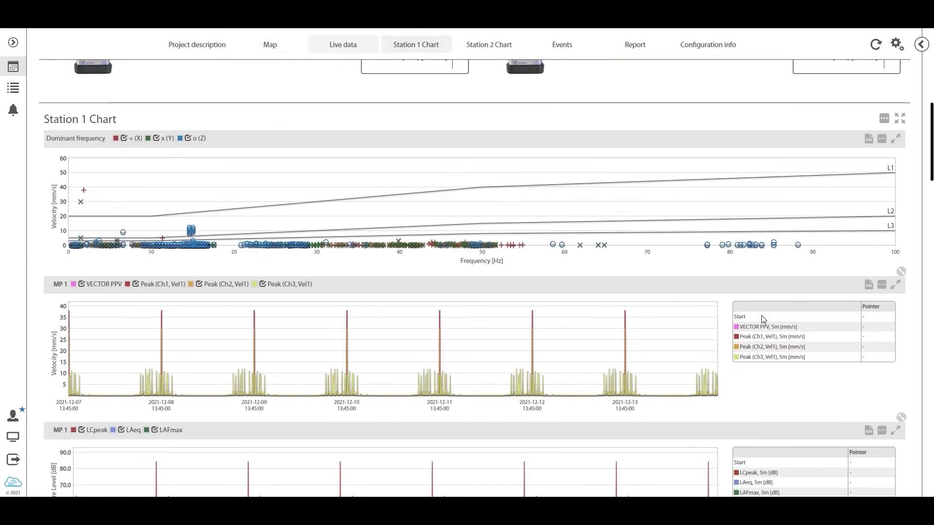
{"action": "scroll", "coordinate": [762, 320], "scroll_direction": "down", "scroll_amount": 1}
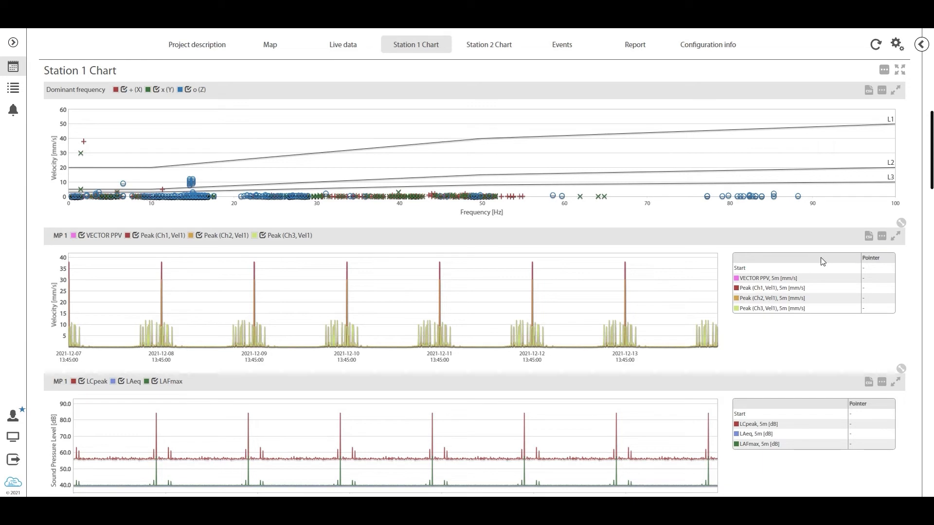
Exclude all Measurement point 2 results from the Station 1 Chart's Dominant frequency plot, apply the selection and close the settings
{"action": "left_click", "coordinate": [881, 92]}
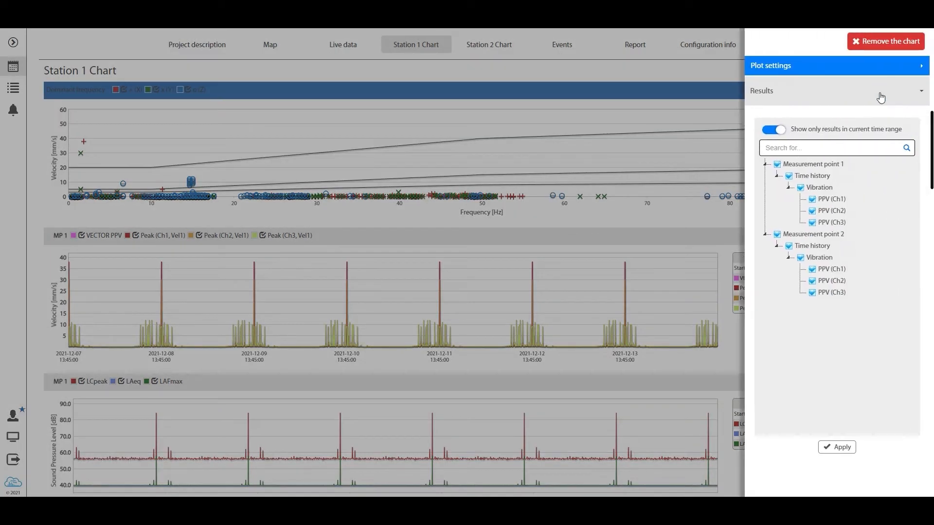
{"action": "left_click", "coordinate": [785, 233]}
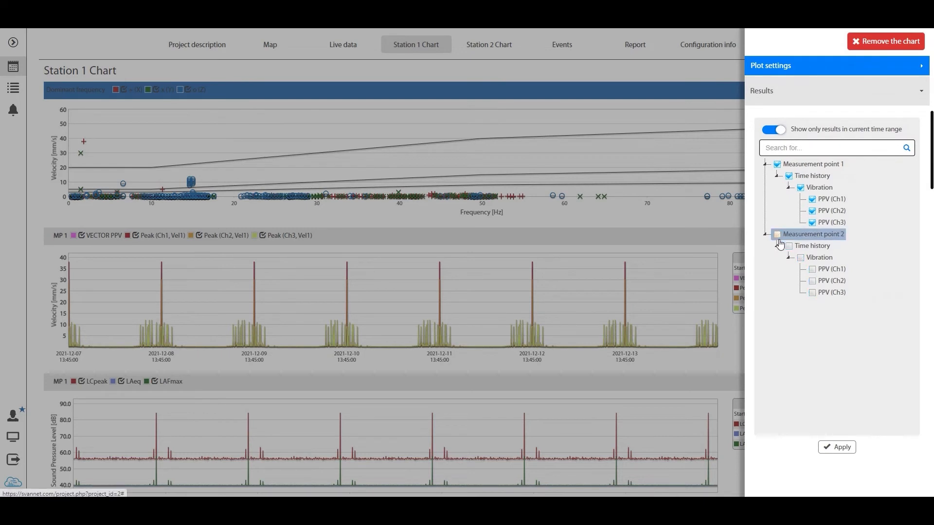
{"action": "left_click", "coordinate": [833, 447]}
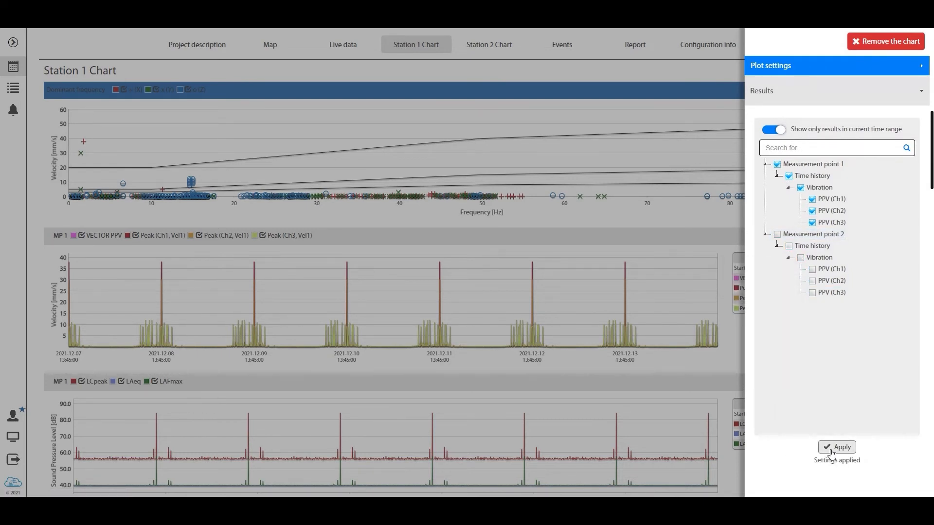
{"action": "left_click", "coordinate": [622, 355]}
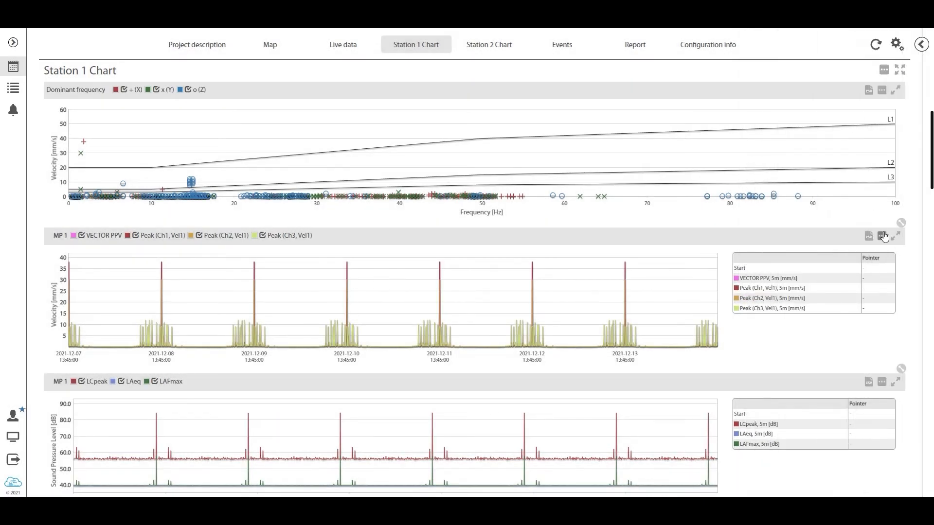
Apply only the Time history results Peak (Ch1, Vel1), Peak (Ch2, Vel1) and Peak (Ch3, Vel1) to the MP 1 velocity plot
{"action": "left_click", "coordinate": [882, 237]}
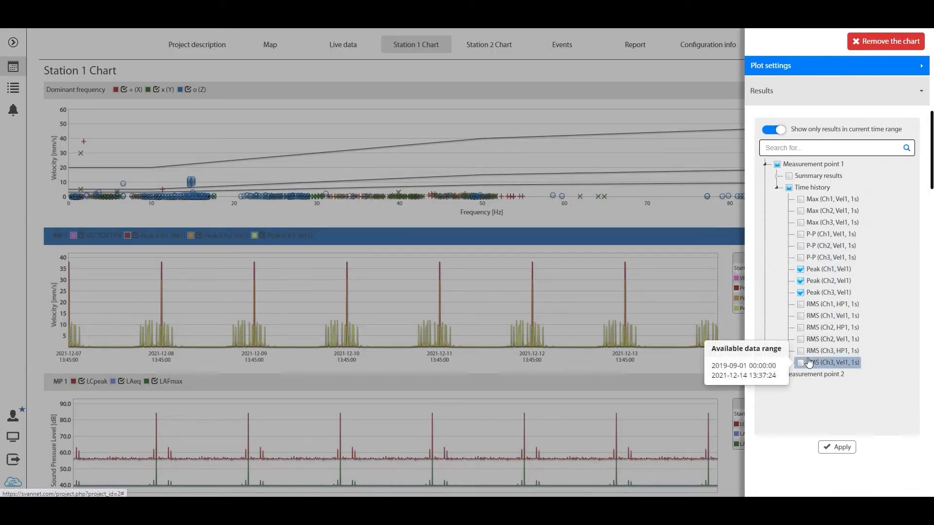
{"action": "left_click", "coordinate": [839, 447]}
{"action": "left_click", "coordinate": [660, 368]}
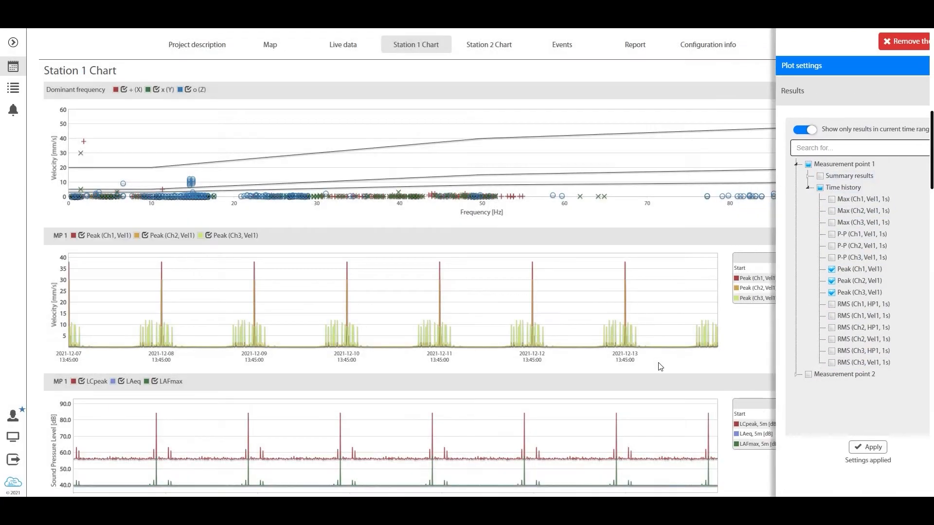
Check the results selection of the MP 1 sound pressure level plot and close its settings
{"action": "scroll", "coordinate": [899, 182], "scroll_direction": "down", "scroll_amount": 4}
{"action": "left_click", "coordinate": [882, 189]}
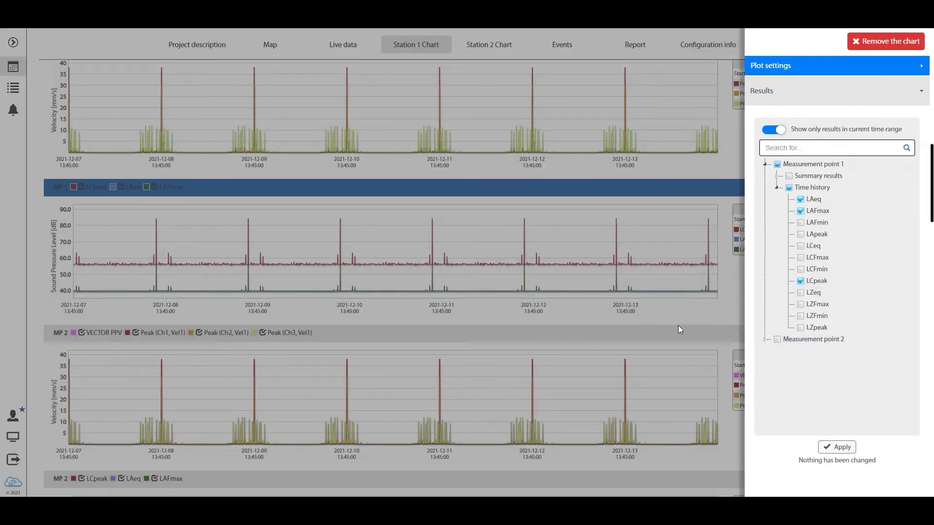
{"action": "left_click", "coordinate": [728, 364]}
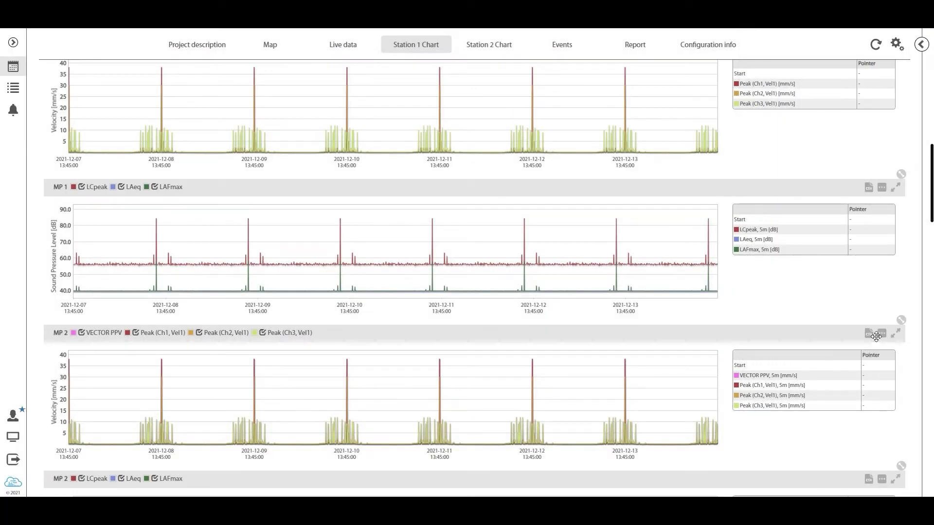
Remove the MP 2 velocity plot and the MP 2 sound pressure level plot from the Station 1 Chart
{"action": "left_click", "coordinate": [879, 336]}
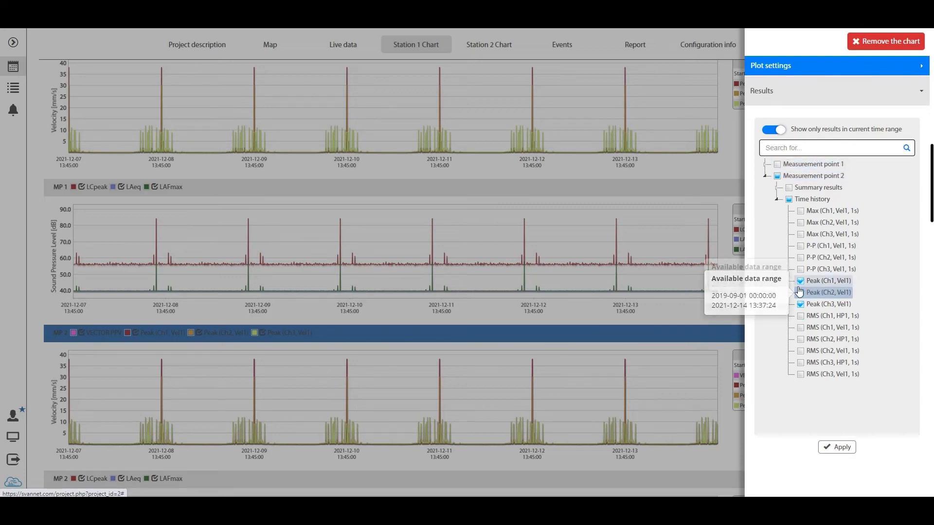
{"action": "left_click", "coordinate": [892, 38]}
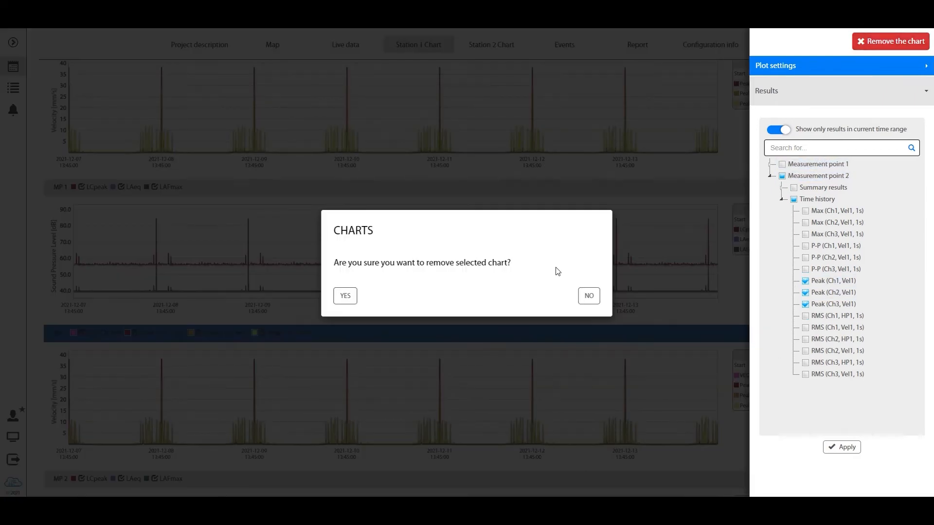
{"action": "left_click", "coordinate": [346, 295]}
{"action": "scroll", "coordinate": [633, 304], "scroll_direction": "down", "scroll_amount": 1}
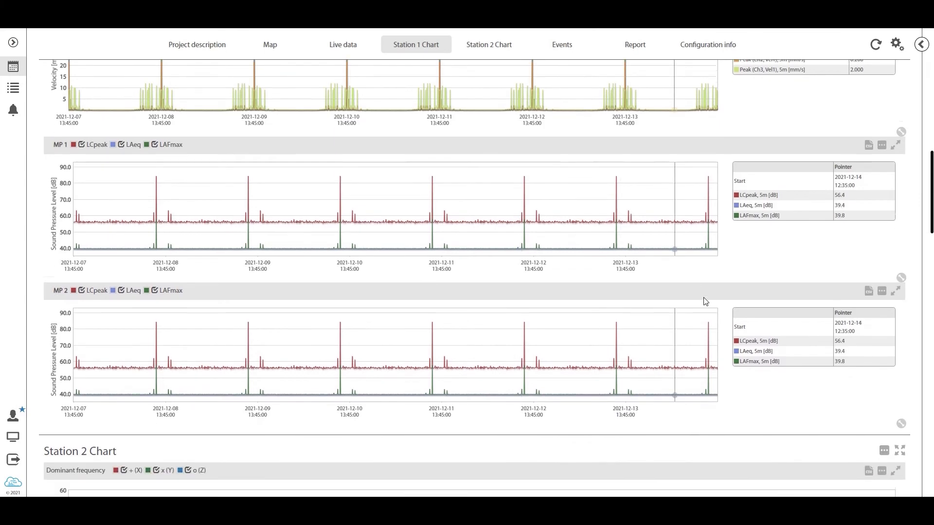
{"action": "left_click", "coordinate": [882, 285]}
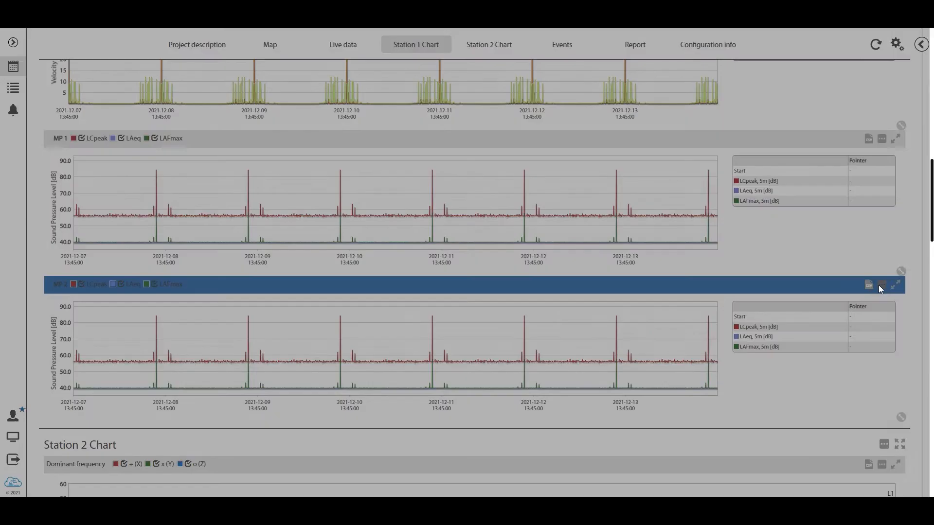
{"action": "left_click", "coordinate": [892, 38]}
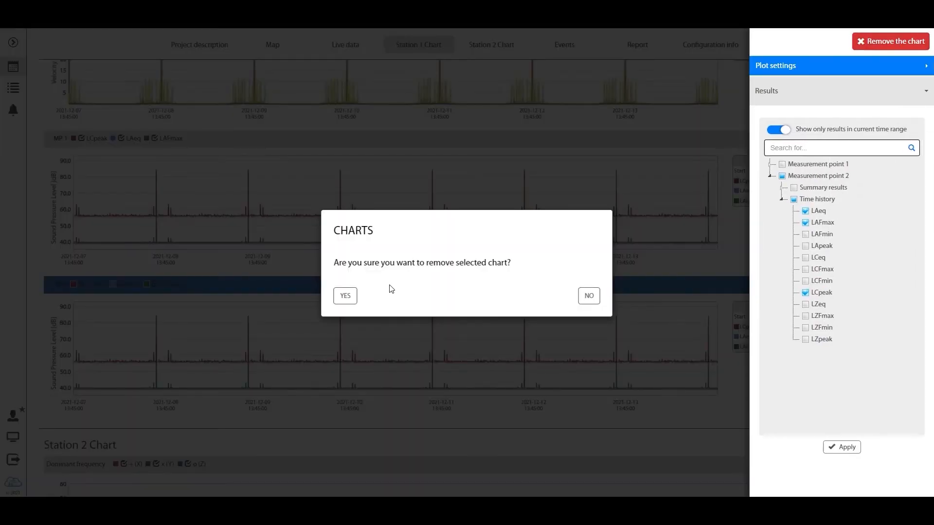
{"action": "left_click", "coordinate": [346, 295]}
{"action": "scroll", "coordinate": [411, 287], "scroll_direction": "up", "scroll_amount": 9}
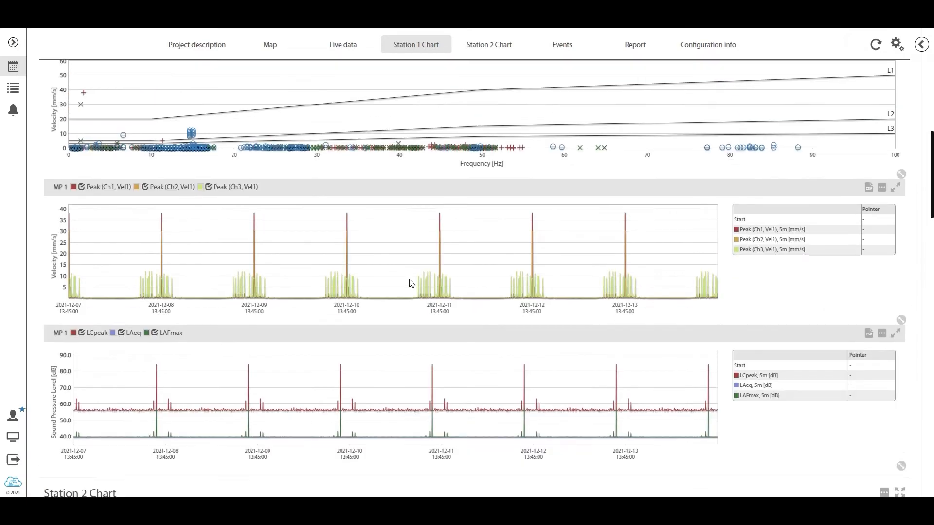
Apply only Measurement point 1's results to the Station 2 Chart's Dominant frequency plot and check the MP 1 velocity plot's results selection
{"action": "scroll", "coordinate": [412, 283], "scroll_direction": "down", "scroll_amount": 12}
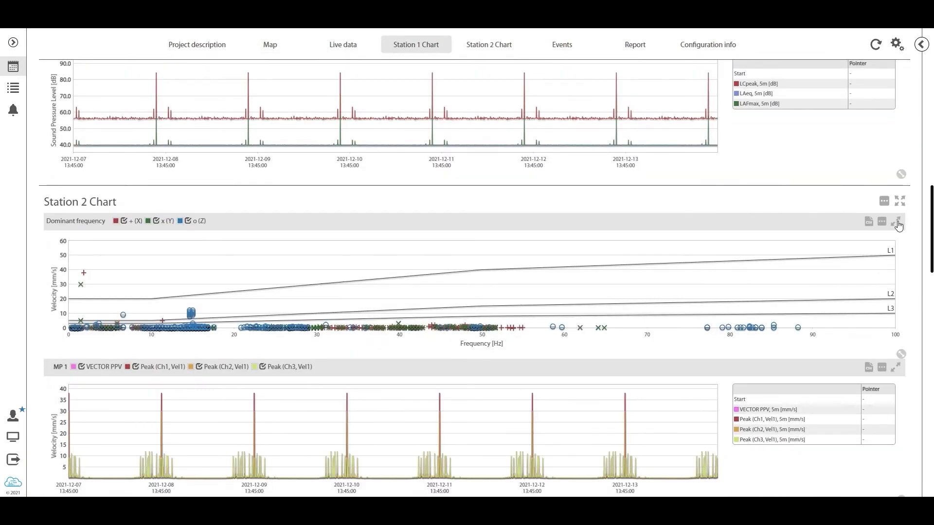
{"action": "left_click", "coordinate": [882, 222]}
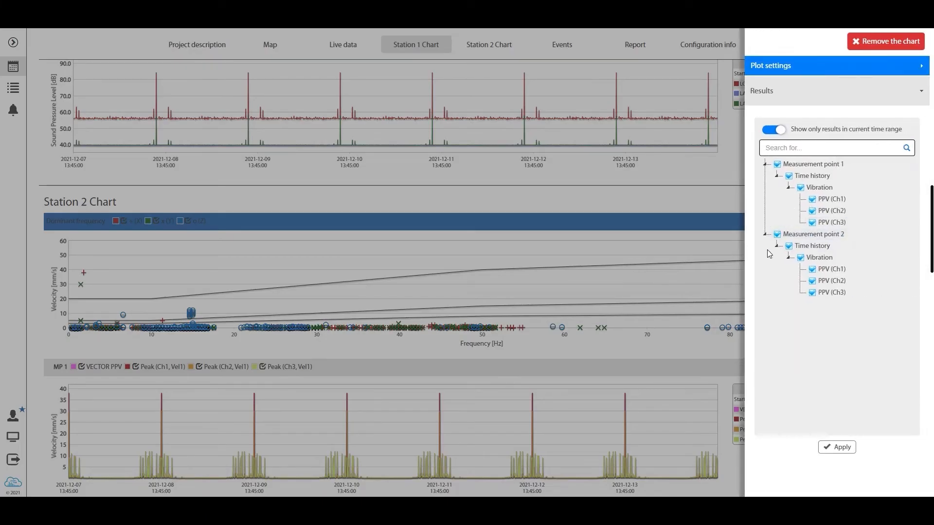
{"action": "left_click", "coordinate": [846, 448]}
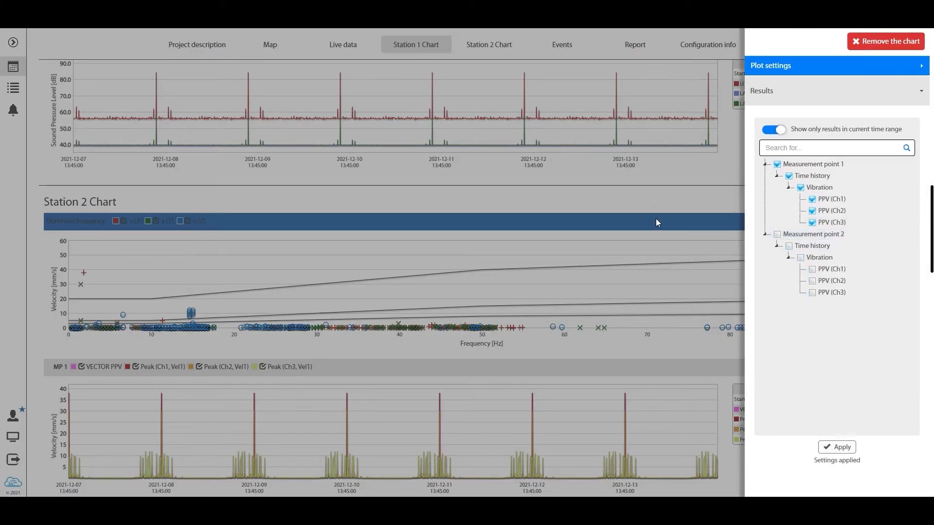
{"action": "scroll", "coordinate": [701, 215], "scroll_direction": "down", "scroll_amount": 2}
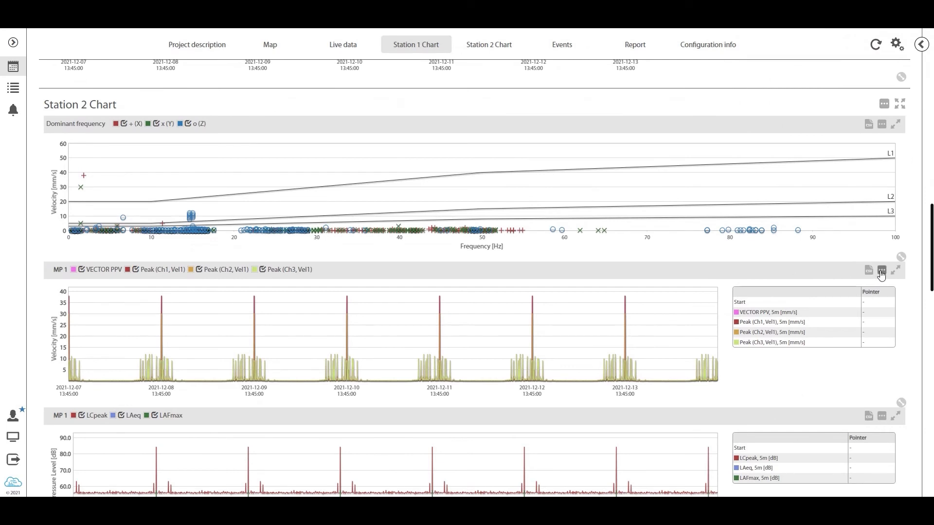
{"action": "left_click", "coordinate": [882, 271]}
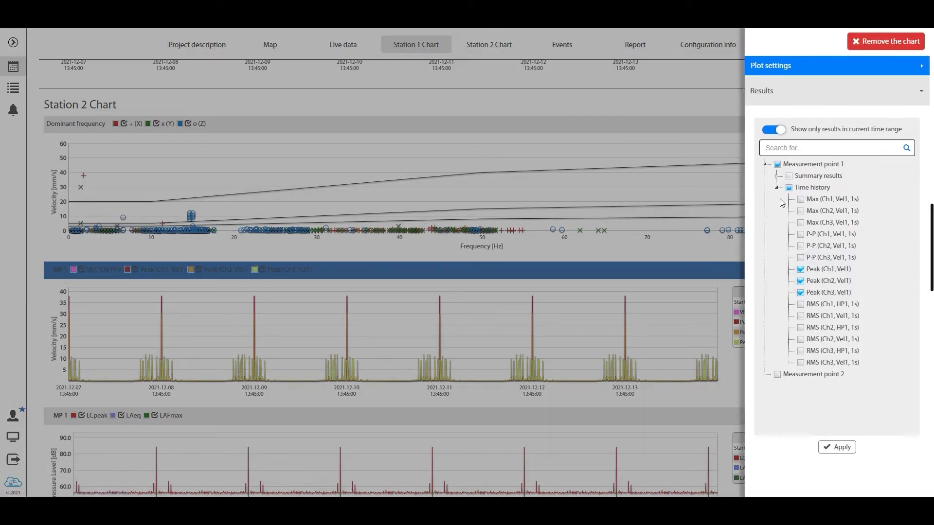
{"action": "left_click", "coordinate": [615, 287]}
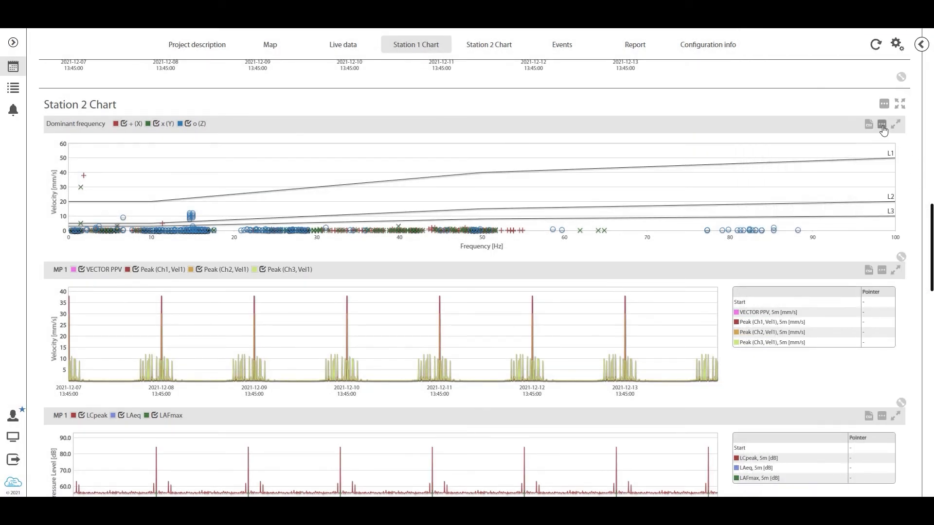
Apply only Measurement point 2's vibration results PPV (Ch1), PPV (Ch2) and PPV (Ch3) to the Station 2 Chart's Dominant frequency plot
{"action": "left_click", "coordinate": [883, 126]}
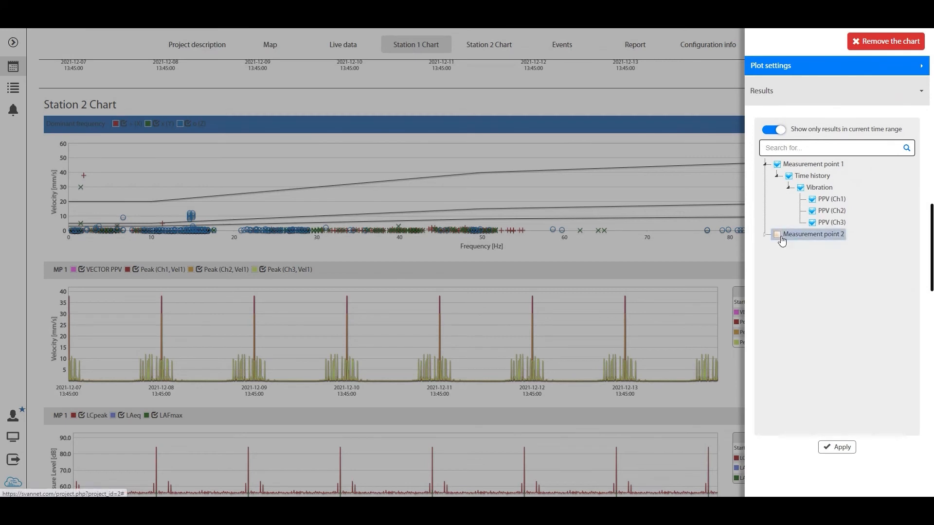
{"action": "left_click", "coordinate": [777, 236]}
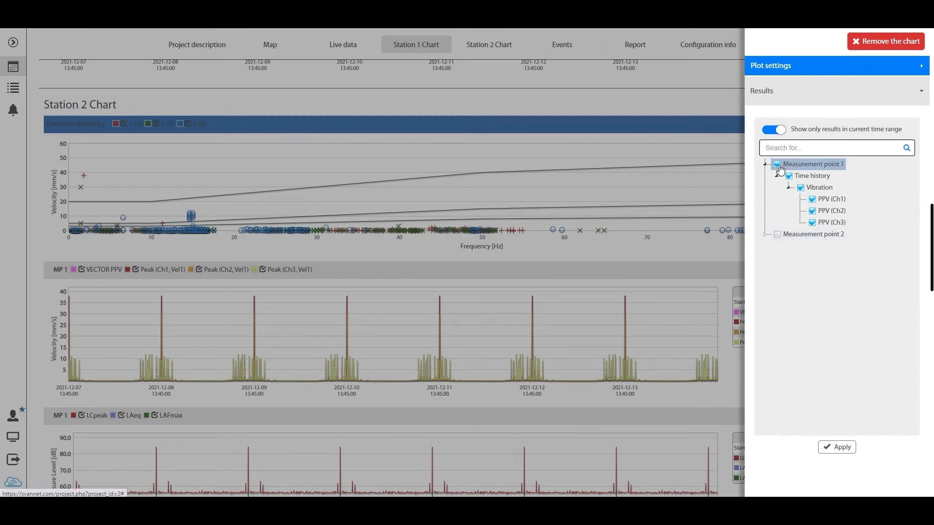
{"action": "left_click", "coordinate": [765, 235]}
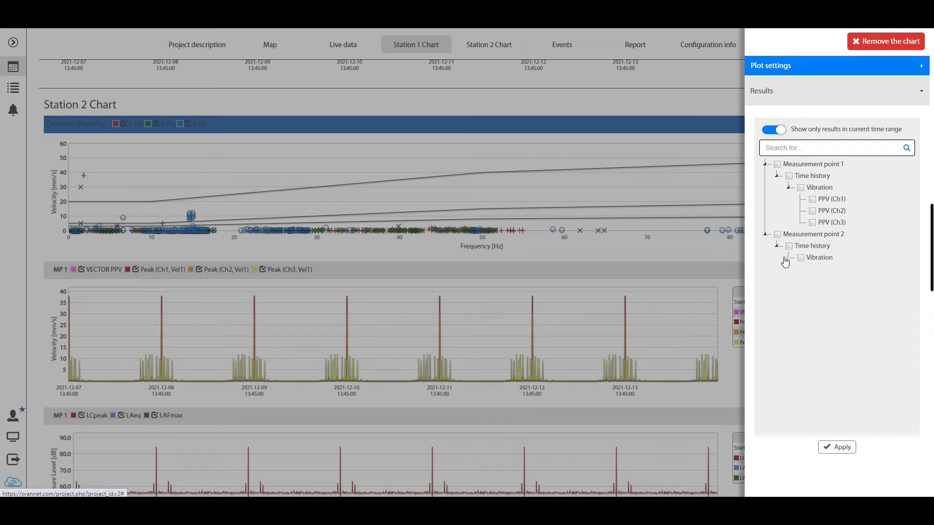
{"action": "left_click", "coordinate": [812, 270]}
{"action": "left_click", "coordinate": [813, 283]}
{"action": "left_click", "coordinate": [814, 293]}
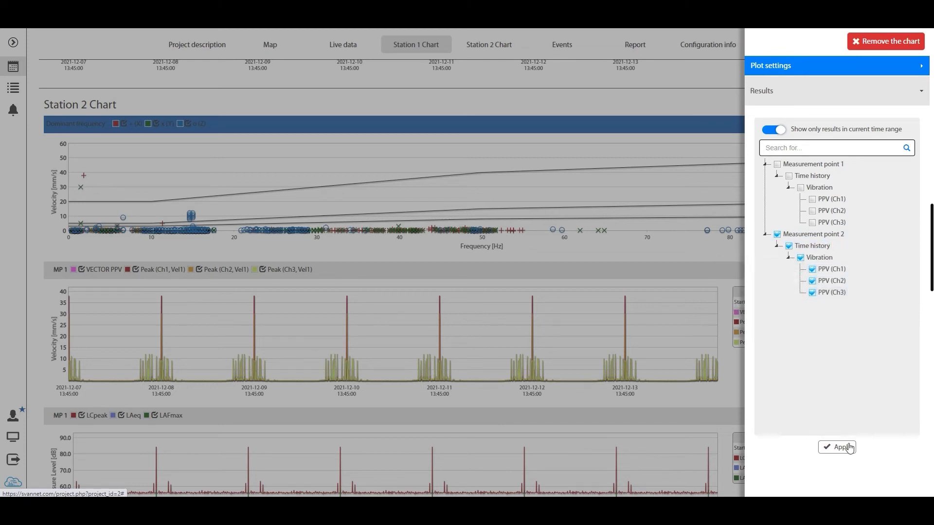
{"action": "left_click", "coordinate": [847, 450]}
{"action": "left_click", "coordinate": [715, 361]}
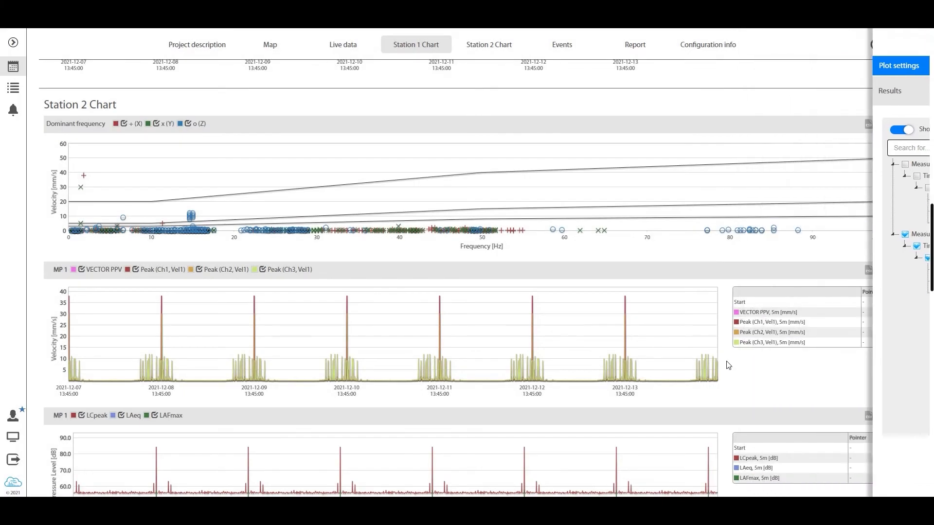
Replace the Measurement point 1 results in the Station 2 Chart's velocity plot with Measurement point 2's Peak (Ch1, Vel1), Peak (Ch2, Vel1) and Peak (Ch3, Vel1)
{"action": "left_click", "coordinate": [884, 273]}
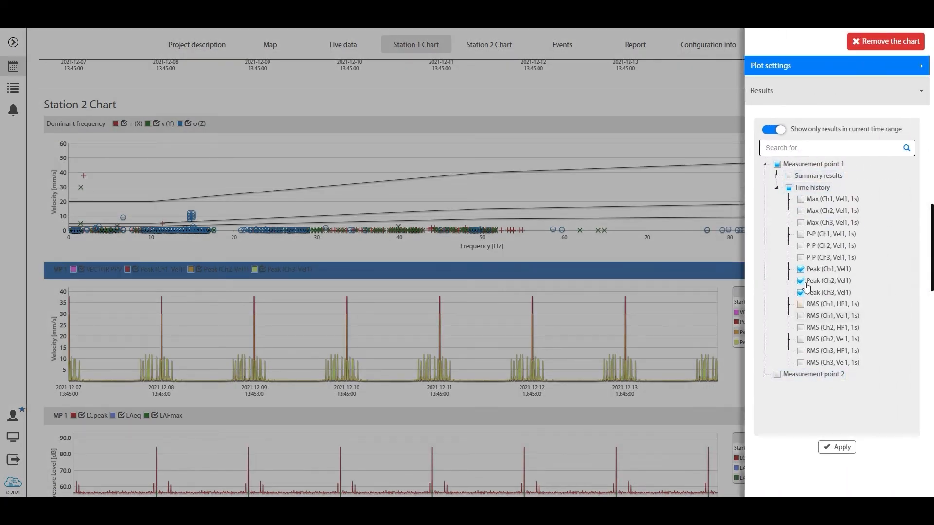
{"action": "scroll", "coordinate": [769, 383], "scroll_direction": "down", "scroll_amount": 3}
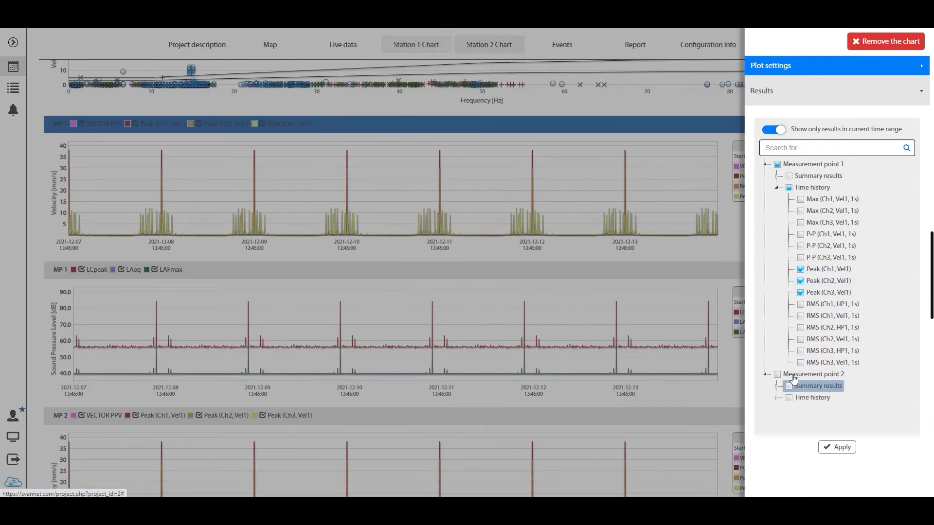
{"action": "left_click", "coordinate": [775, 398]}
{"action": "scroll", "coordinate": [795, 393], "scroll_direction": "down", "scroll_amount": 3}
{"action": "left_click", "coordinate": [808, 370]}
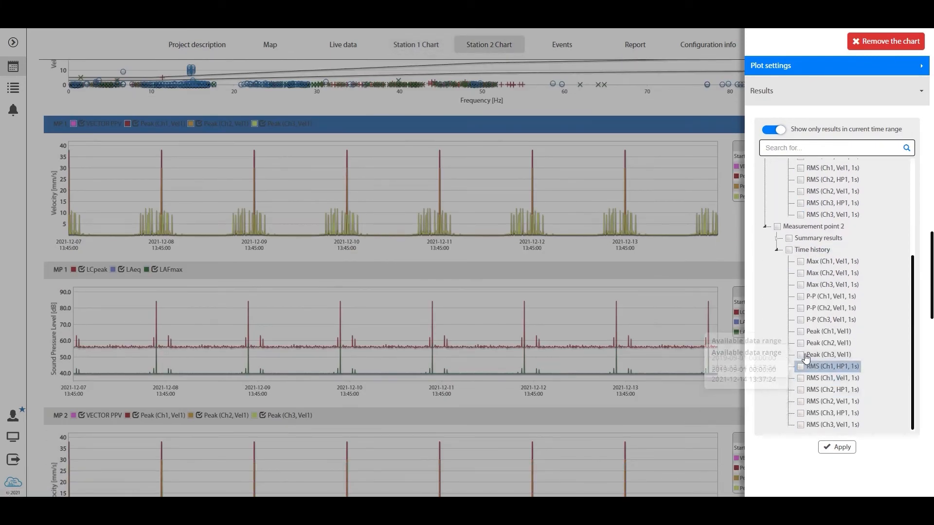
{"action": "left_click", "coordinate": [807, 358]}
{"action": "left_click", "coordinate": [808, 347]}
{"action": "scroll", "coordinate": [810, 337], "scroll_direction": "up", "scroll_amount": 3}
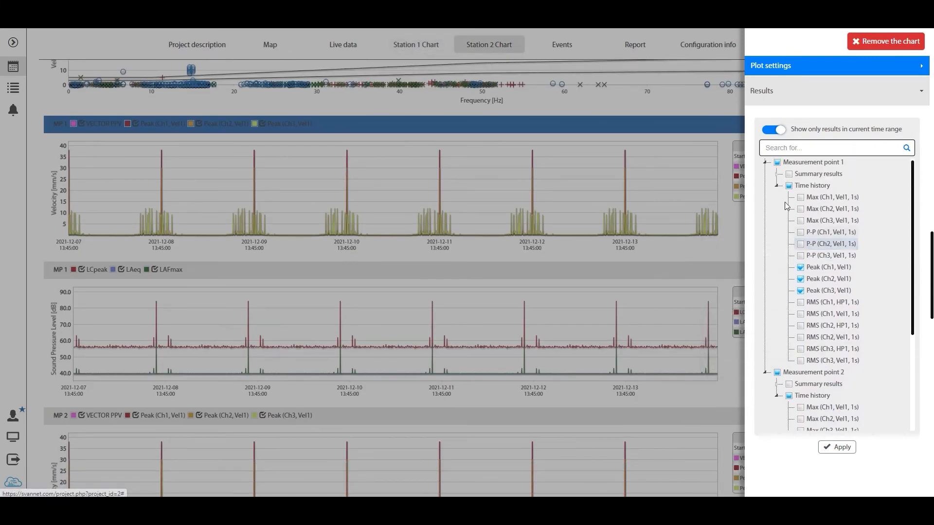
{"action": "left_click", "coordinate": [789, 184]}
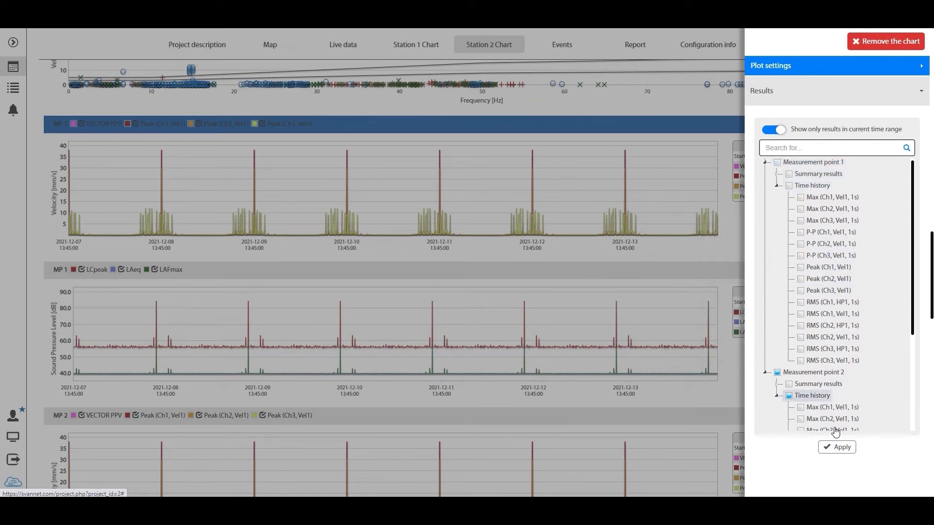
{"action": "left_click", "coordinate": [837, 447]}
{"action": "left_click", "coordinate": [640, 327]}
Replace the Measurement point 1 results in the Station 2 Chart's sound pressure level plot with Measurement point 2's LAeq, LAFmax and LCeq
{"action": "scroll", "coordinate": [761, 327], "scroll_direction": "down", "scroll_amount": 2}
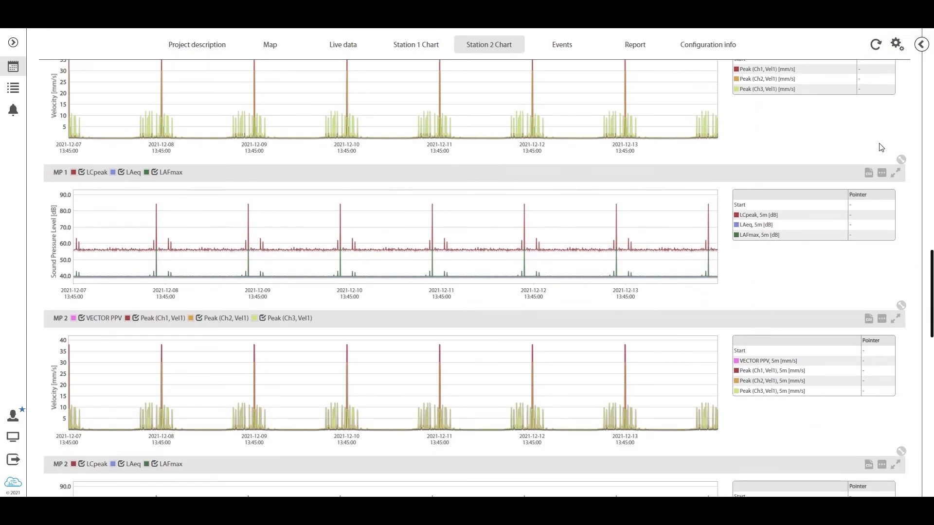
{"action": "left_click", "coordinate": [883, 174]}
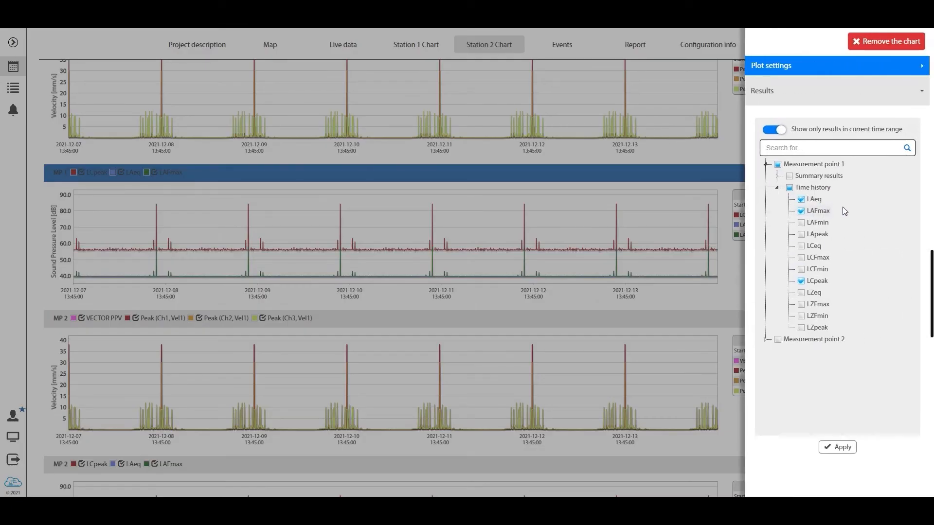
{"action": "left_click", "coordinate": [797, 199]}
{"action": "left_click", "coordinate": [800, 211]}
{"action": "left_click", "coordinate": [803, 282]}
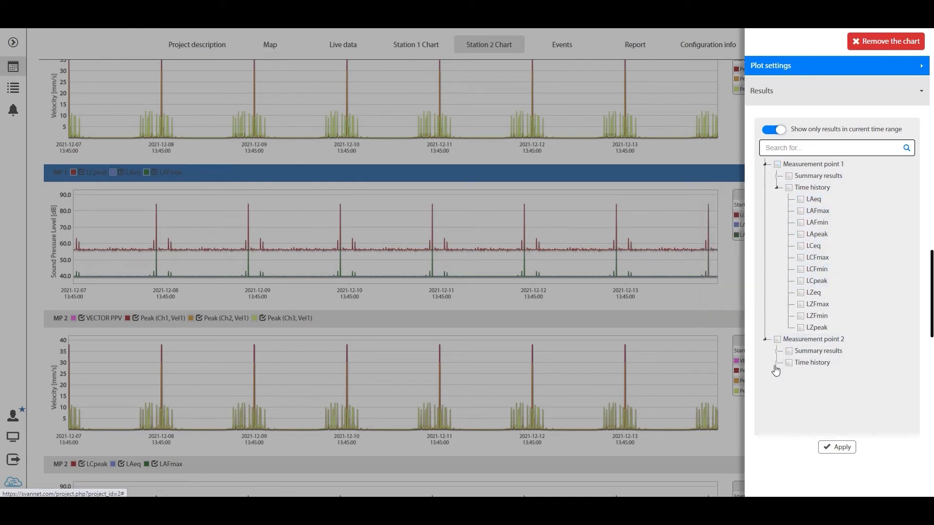
{"action": "left_click", "coordinate": [776, 364]}
{"action": "left_click", "coordinate": [812, 375]}
{"action": "left_click", "coordinate": [814, 387]}
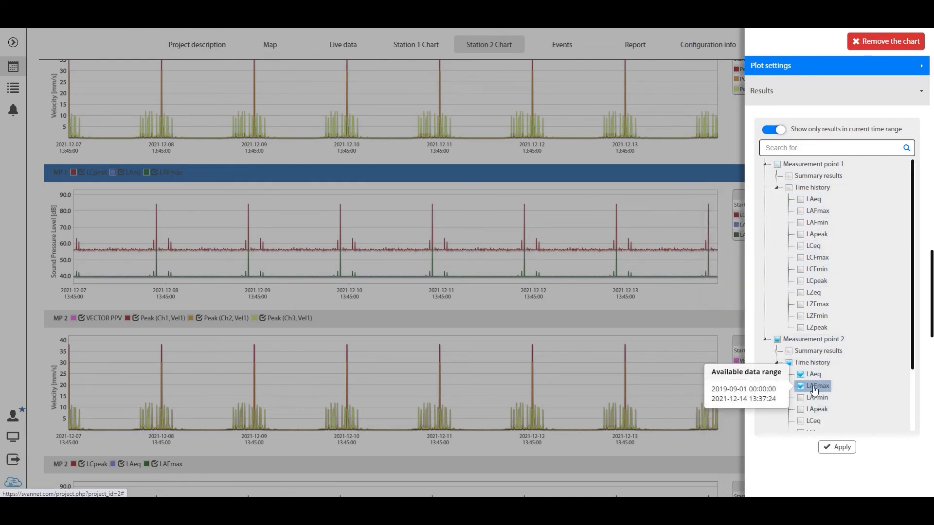
{"action": "scroll", "coordinate": [815, 390], "scroll_direction": "down", "scroll_amount": 3}
{"action": "left_click", "coordinate": [811, 343]}
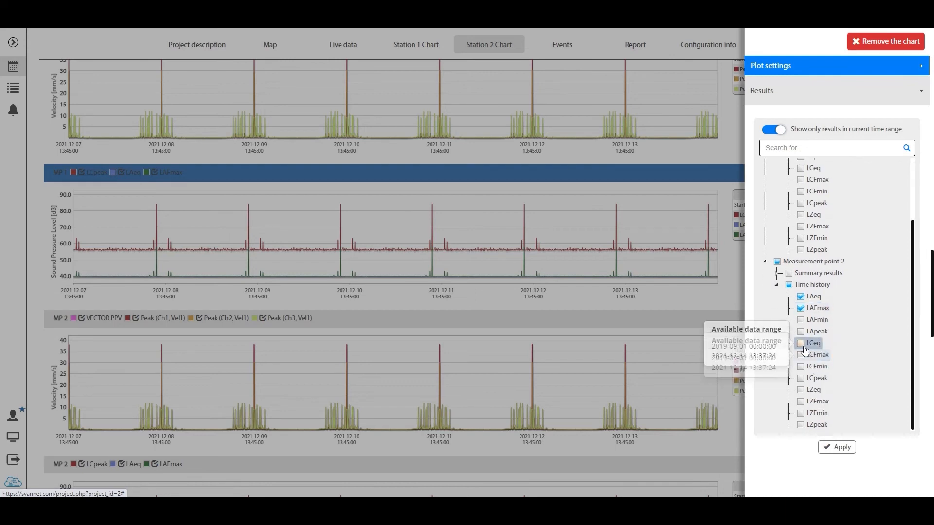
{"action": "left_click", "coordinate": [838, 447]}
Remove the MP 2 velocity plot containing VECTOR PPV and the MP 2 sound pressure level plot containing LCpeak from the Station 2 Chart
{"action": "scroll", "coordinate": [676, 284], "scroll_direction": "down", "scroll_amount": 2}
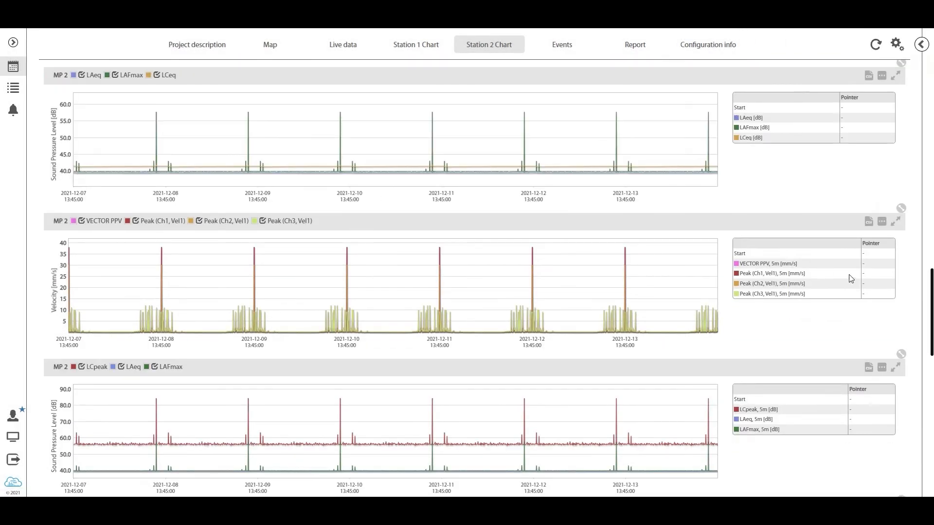
{"action": "scroll", "coordinate": [729, 277], "scroll_direction": "up", "scroll_amount": 5}
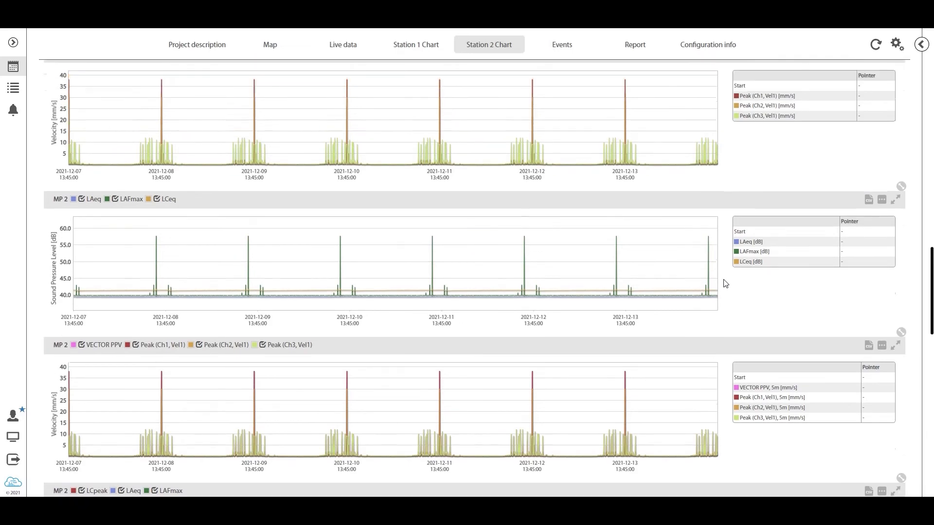
{"action": "scroll", "coordinate": [681, 206], "scroll_direction": "down", "scroll_amount": 3}
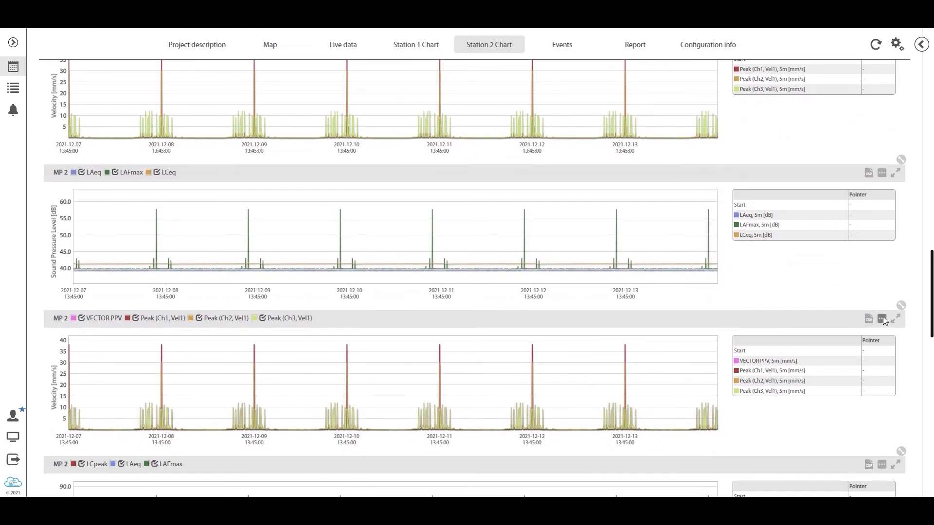
{"action": "left_click", "coordinate": [882, 318]}
{"action": "left_click", "coordinate": [907, 41]}
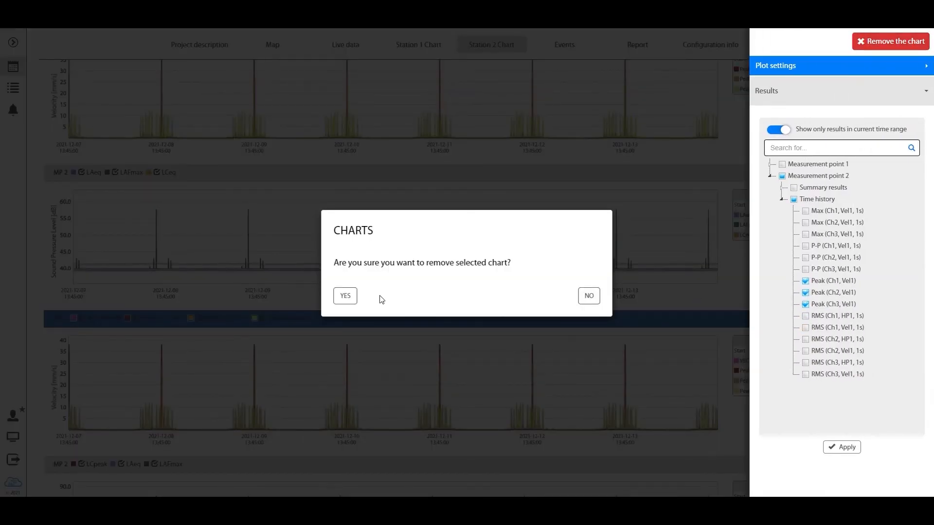
{"action": "left_click", "coordinate": [347, 297]}
{"action": "left_click", "coordinate": [885, 315]}
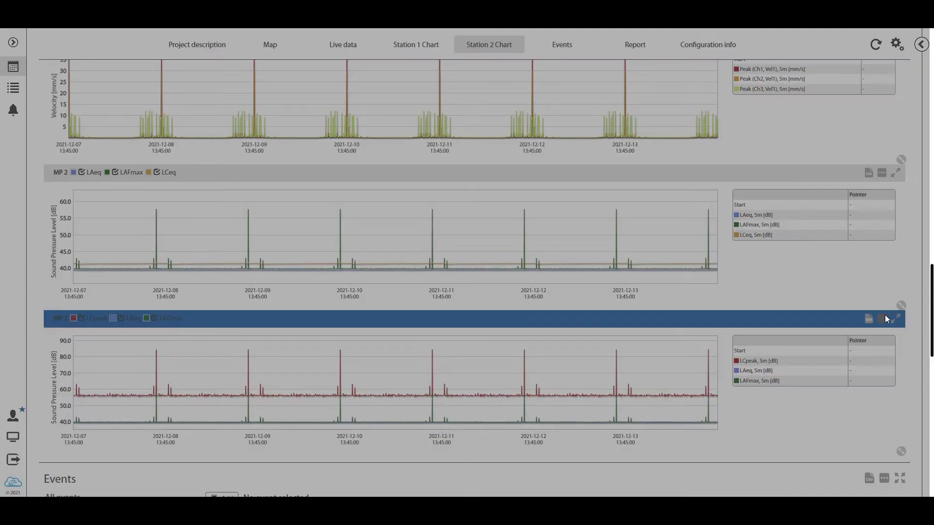
{"action": "left_click", "coordinate": [907, 41]}
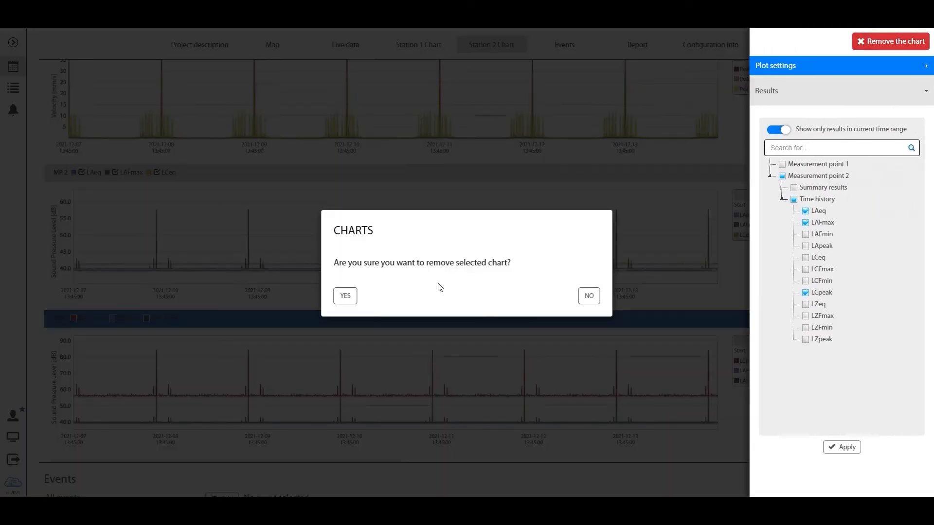
{"action": "left_click", "coordinate": [351, 297]}
{"action": "scroll", "coordinate": [389, 299], "scroll_direction": "up", "scroll_amount": 10}
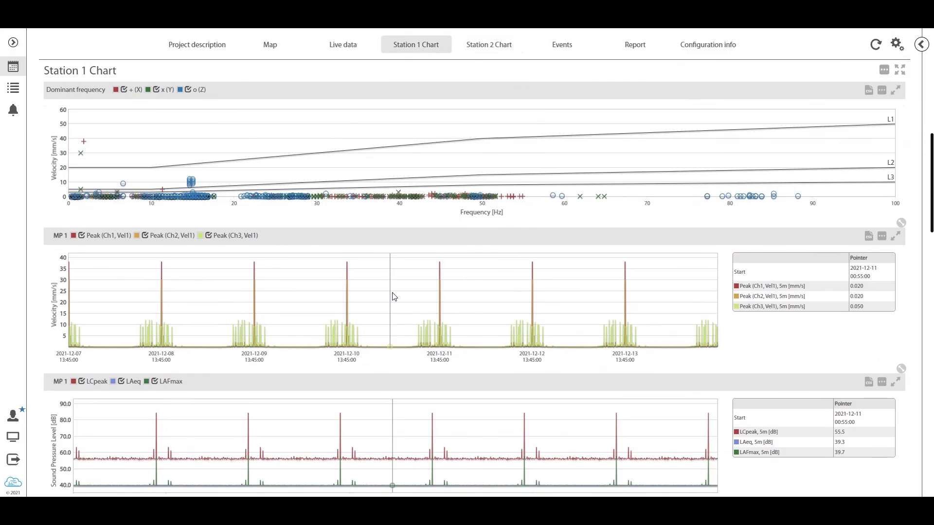
{"action": "scroll", "coordinate": [394, 297], "scroll_direction": "up", "scroll_amount": 8}
{"action": "scroll", "coordinate": [375, 306], "scroll_direction": "down", "scroll_amount": 3}
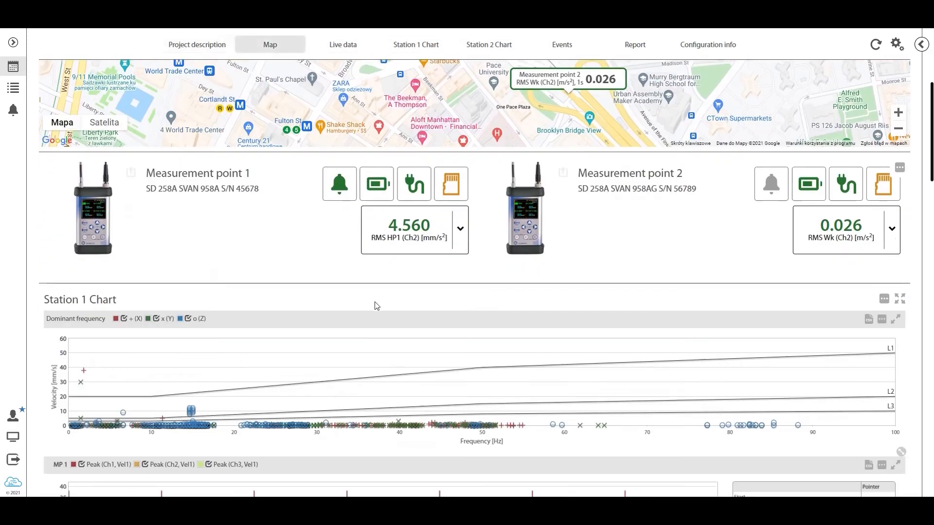
Check which results are selected for the Station 2 Chart's sound pressure level plot, leaving its settings without changes
{"action": "scroll", "coordinate": [376, 305], "scroll_direction": "down", "scroll_amount": 15}
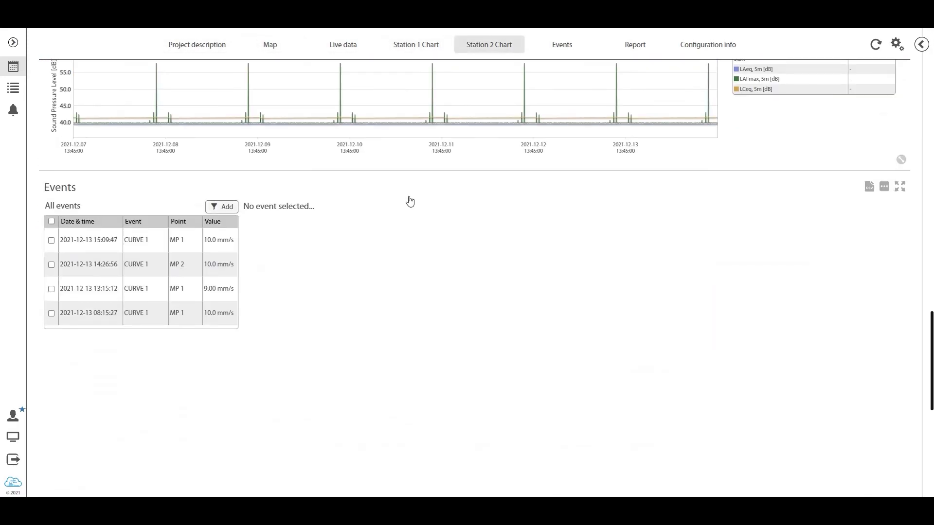
{"action": "scroll", "coordinate": [410, 202], "scroll_direction": "up", "scroll_amount": 3}
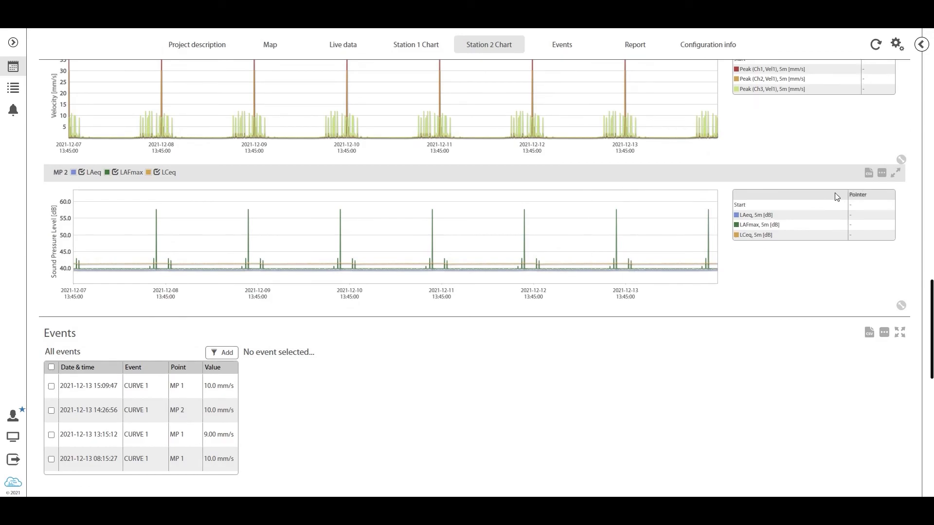
{"action": "left_click", "coordinate": [881, 174]}
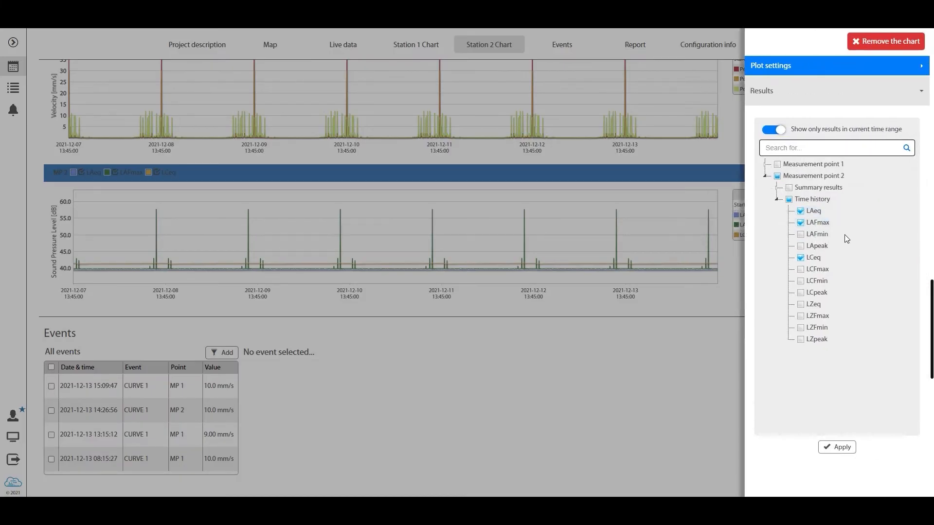
{"action": "left_click", "coordinate": [690, 278]}
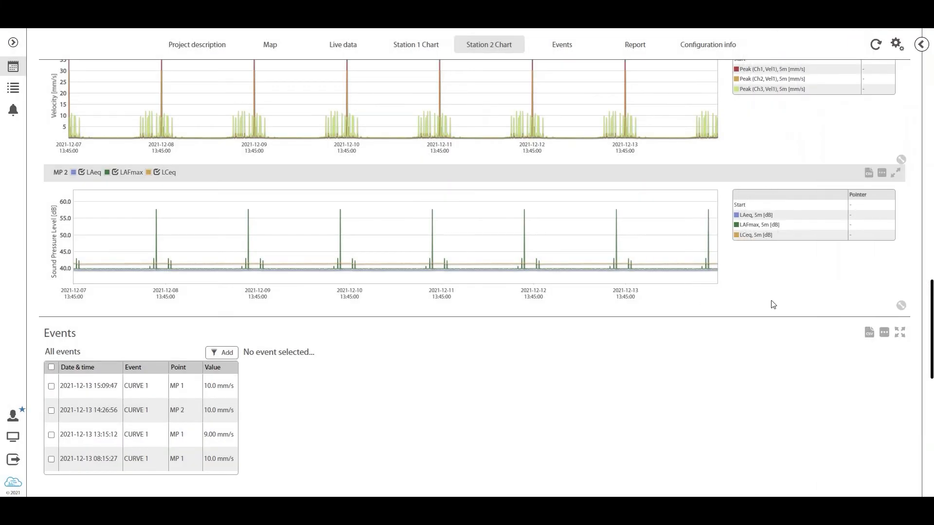
Set the displayed live result of Measurement point 1 to LAeq
{"action": "scroll", "coordinate": [773, 304], "scroll_direction": "up", "scroll_amount": 3}
{"action": "scroll", "coordinate": [825, 296], "scroll_direction": "up", "scroll_amount": 14}
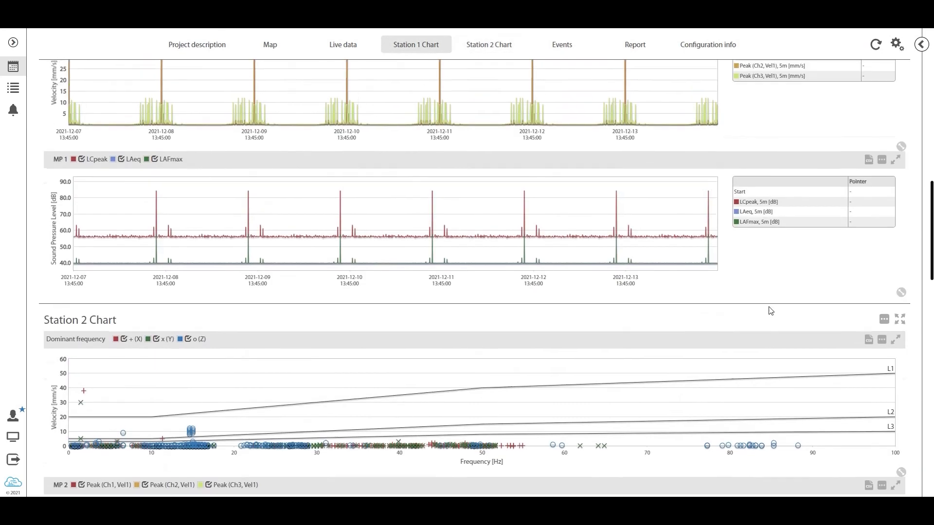
{"action": "scroll", "coordinate": [448, 382], "scroll_direction": "up", "scroll_amount": 3}
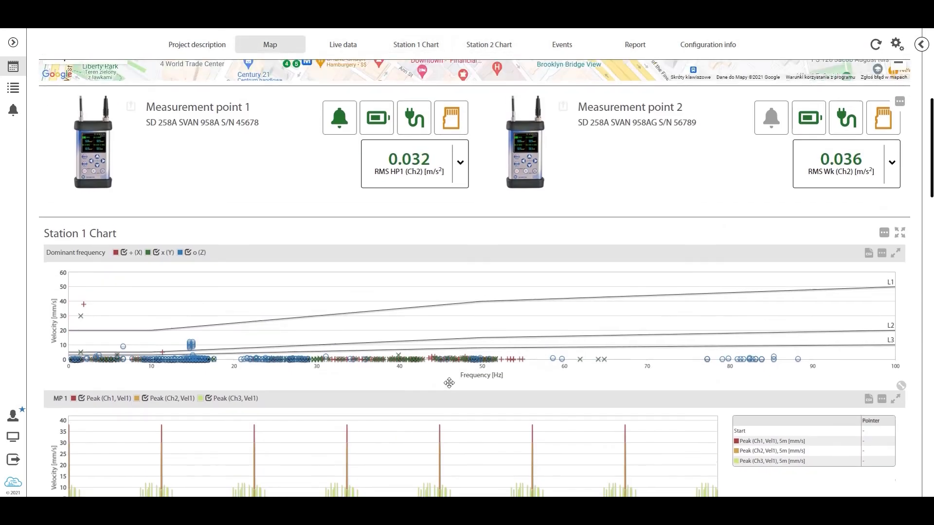
{"action": "left_click", "coordinate": [460, 292]}
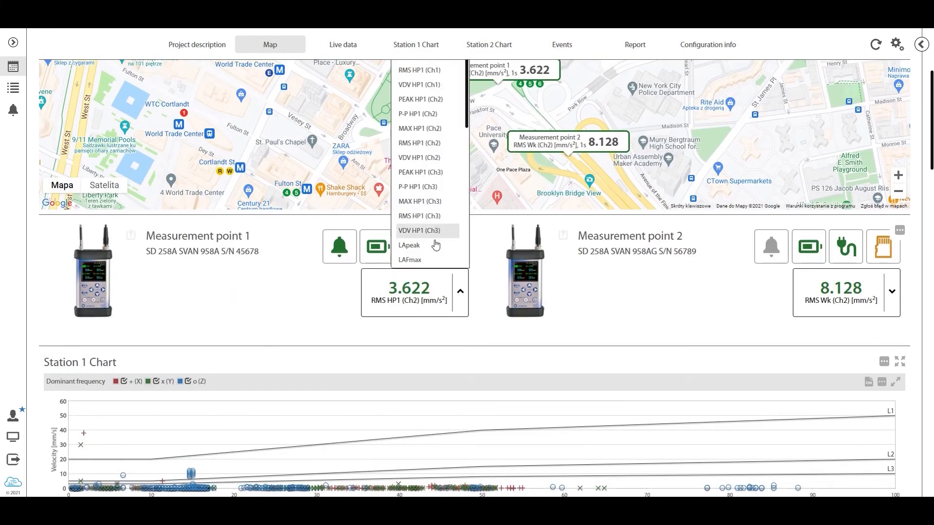
{"action": "left_click", "coordinate": [415, 252]}
{"action": "scroll", "coordinate": [477, 323], "scroll_direction": "up", "scroll_amount": 3}
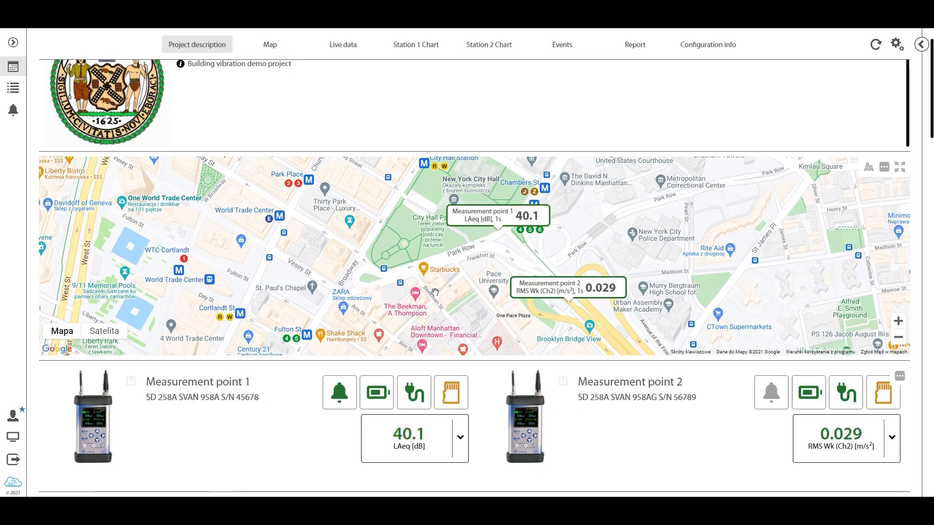
Select all four CURVE 1 events of 2021-12-13 in the Events list to display their details
{"action": "scroll", "coordinate": [435, 293], "scroll_direction": "down", "scroll_amount": 20}
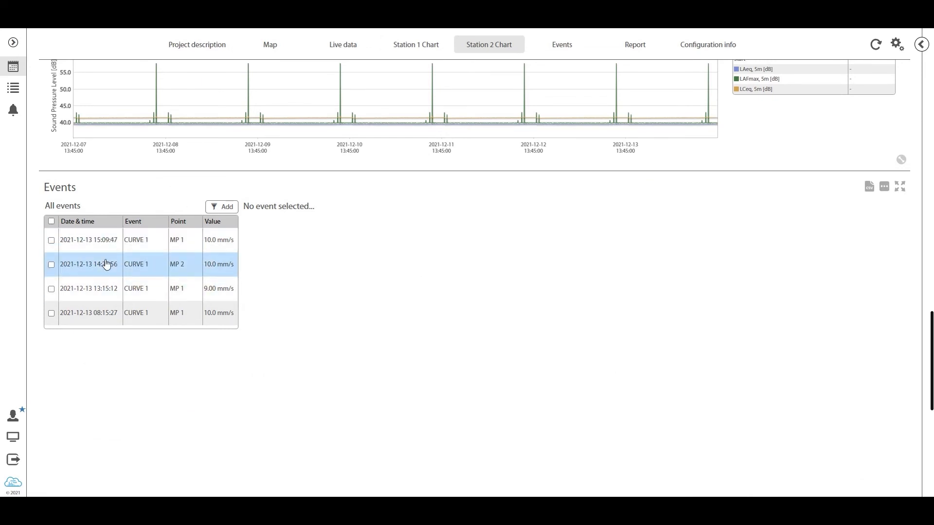
{"action": "scroll", "coordinate": [203, 288], "scroll_direction": "down", "scroll_amount": 1}
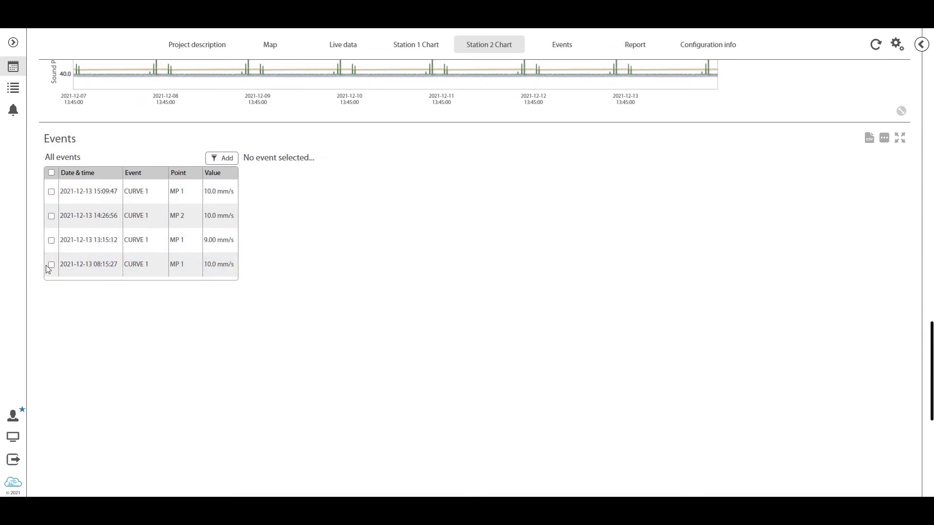
{"action": "left_click", "coordinate": [51, 192]}
{"action": "left_click", "coordinate": [51, 216]}
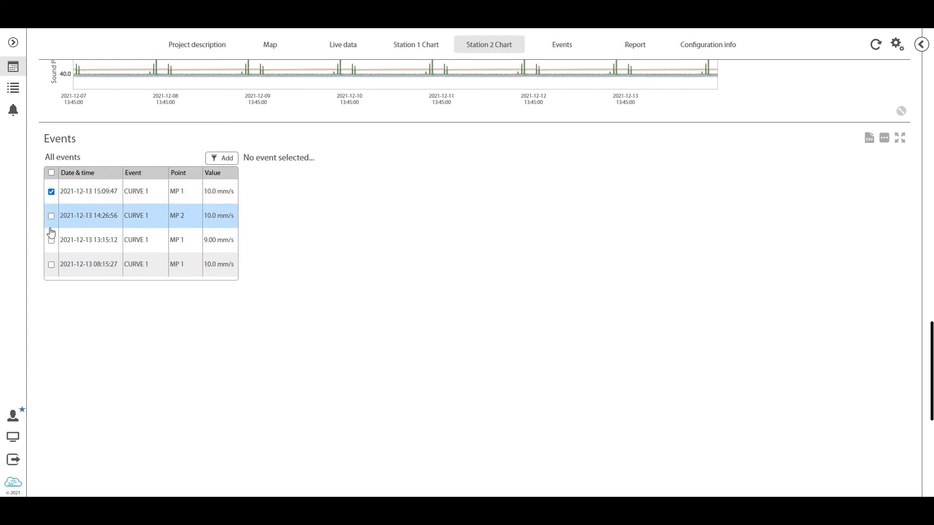
{"action": "left_click", "coordinate": [51, 241]}
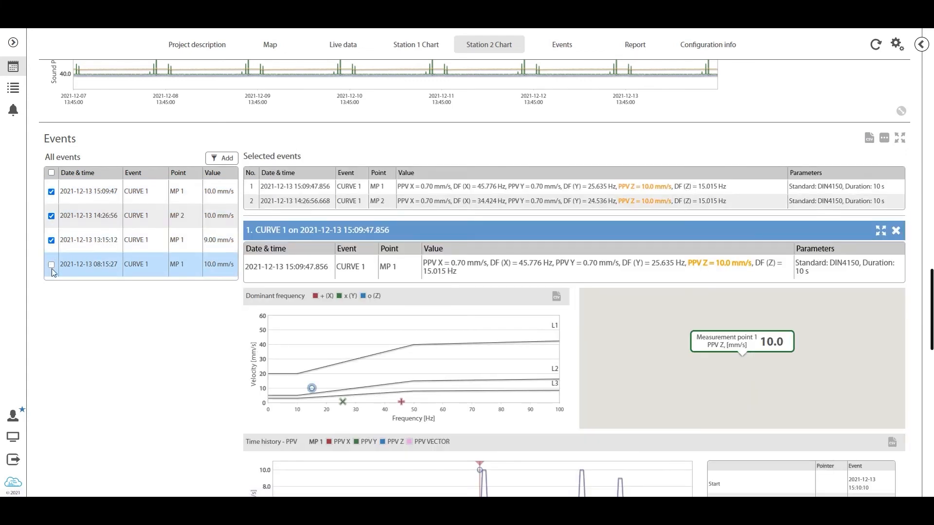
{"action": "left_click", "coordinate": [51, 265]}
Examine the PPV and dominant frequency values of the selected events, including the MP 2 event of 14:26:56
{"action": "scroll", "coordinate": [389, 248], "scroll_direction": "down", "scroll_amount": 3}
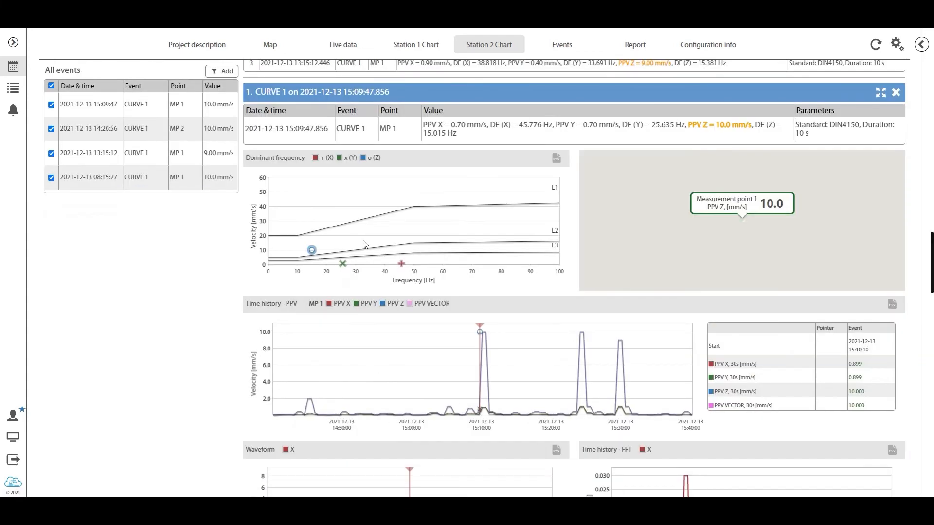
{"action": "scroll", "coordinate": [347, 236], "scroll_direction": "up", "scroll_amount": 4}
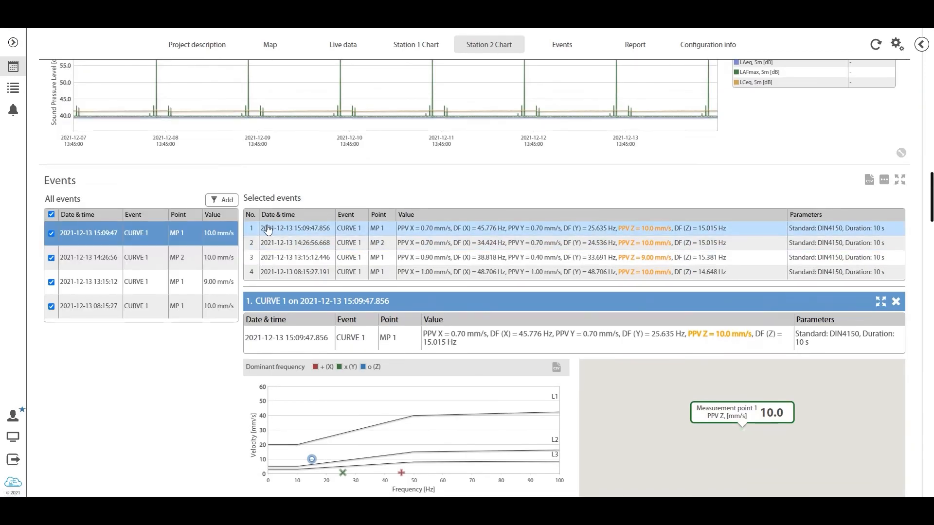
{"action": "left_click", "coordinate": [408, 243]}
{"action": "scroll", "coordinate": [362, 219], "scroll_direction": "up", "scroll_amount": 20}
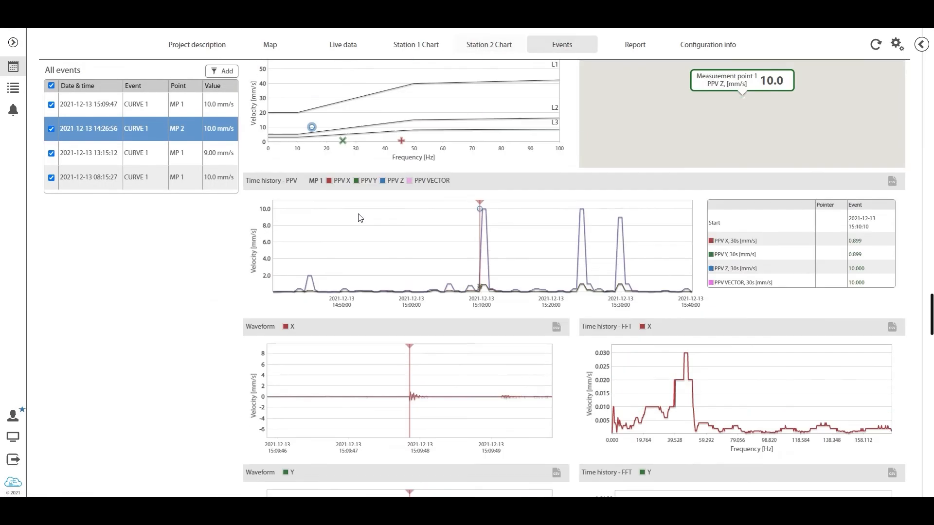
{"action": "scroll", "coordinate": [365, 227], "scroll_direction": "up", "scroll_amount": 5}
{"action": "scroll", "coordinate": [365, 228], "scroll_direction": "down", "scroll_amount": 11}
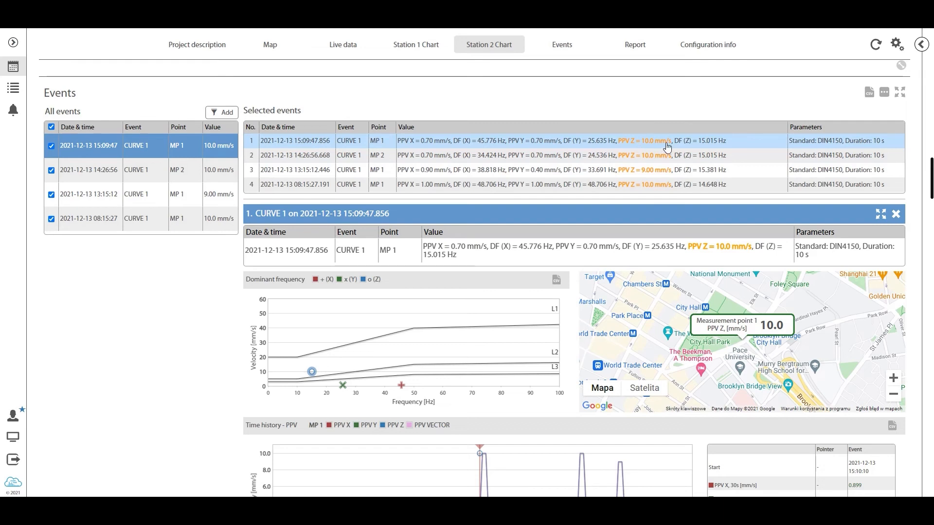
{"action": "scroll", "coordinate": [654, 154], "scroll_direction": "down", "scroll_amount": 4}
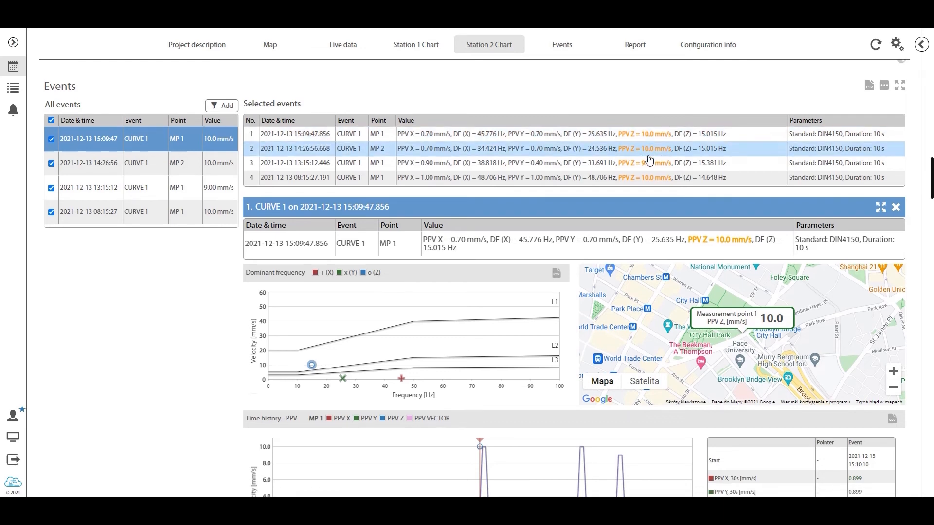
{"action": "scroll", "coordinate": [642, 157], "scroll_direction": "down", "scroll_amount": 2}
{"action": "scroll", "coordinate": [617, 174], "scroll_direction": "up", "scroll_amount": 5}
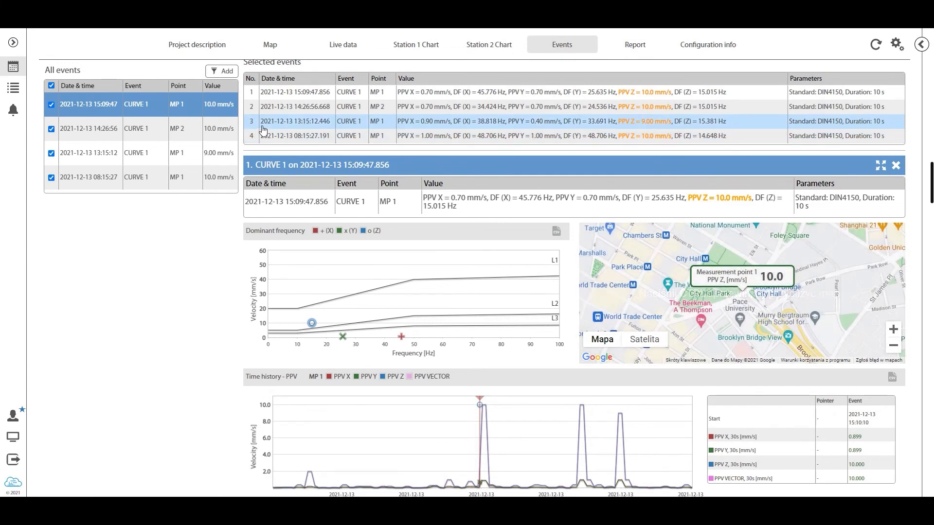
Examine the 13:15:12 event's dominant frequency plot, PPV time history, waveforms and FFT plots for X, Y and Z
{"action": "left_click", "coordinate": [291, 127]}
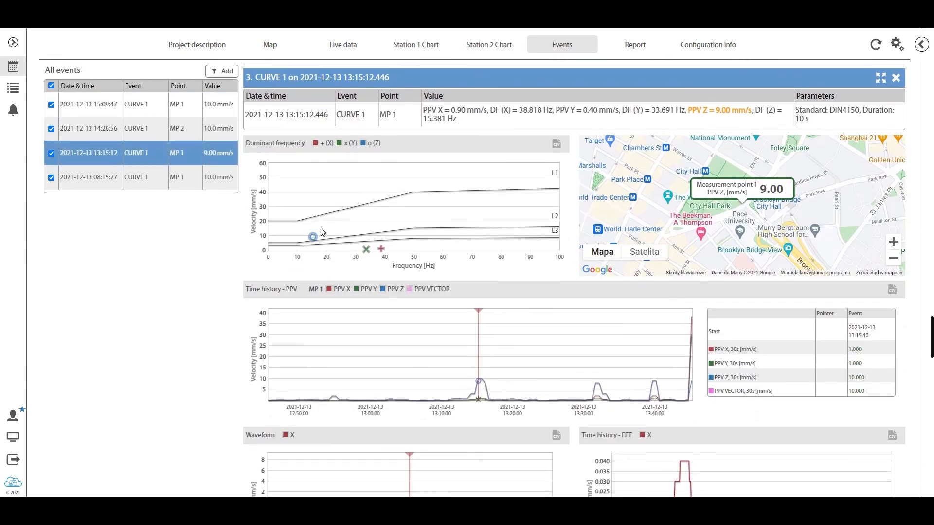
{"action": "scroll", "coordinate": [340, 224], "scroll_direction": "down", "scroll_amount": 1}
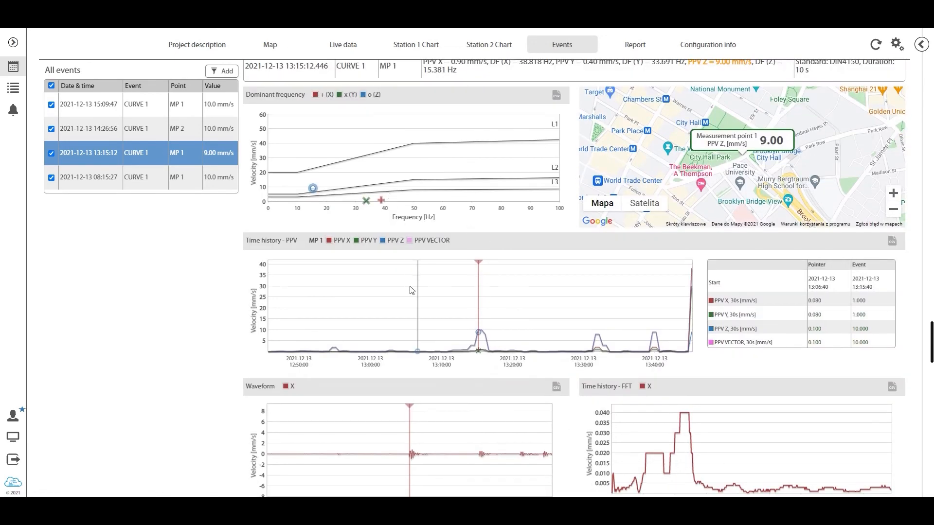
{"action": "scroll", "coordinate": [528, 281], "scroll_direction": "down", "scroll_amount": 3}
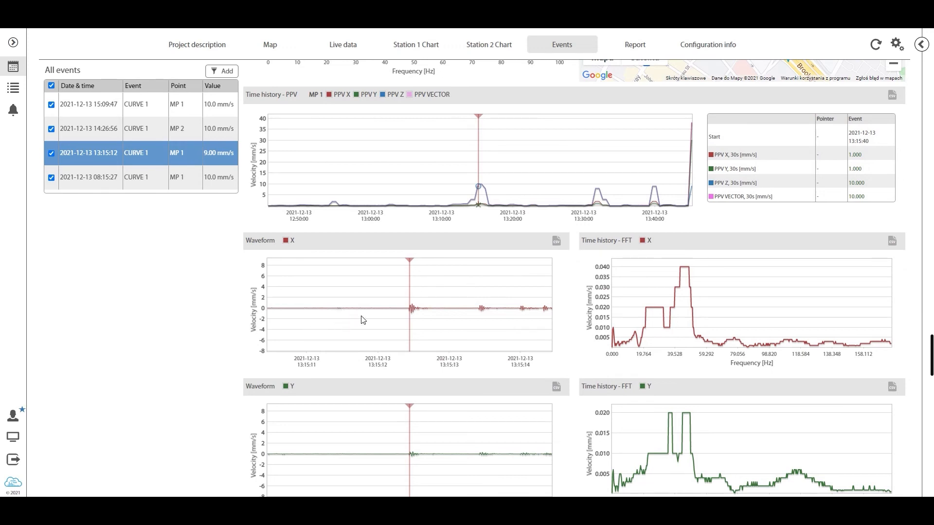
{"action": "scroll", "coordinate": [418, 310], "scroll_direction": "down", "scroll_amount": 6}
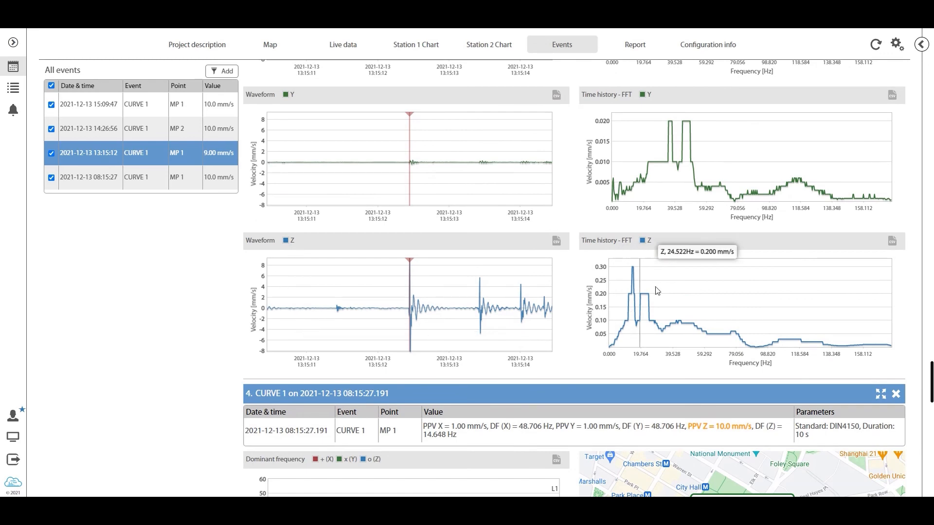
{"action": "scroll", "coordinate": [484, 316], "scroll_direction": "down", "scroll_amount": 3}
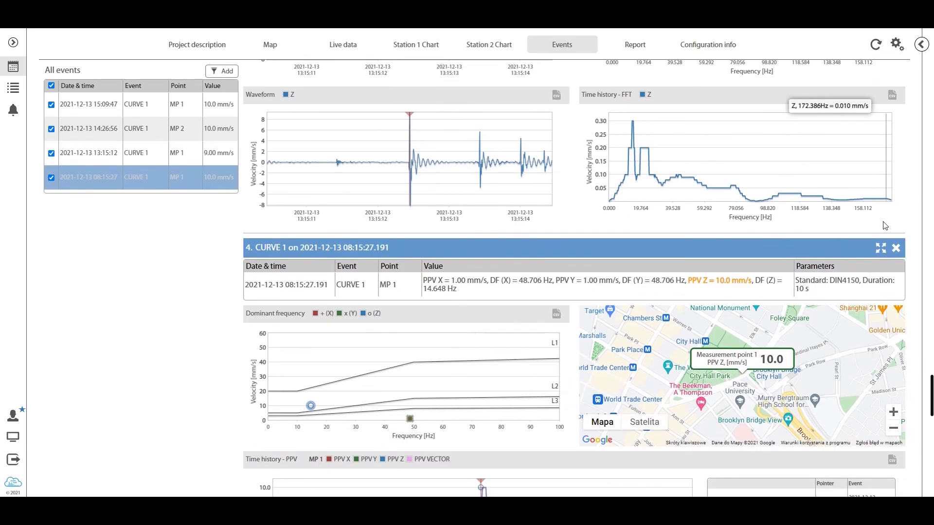
{"action": "scroll", "coordinate": [681, 219], "scroll_direction": "up", "scroll_amount": 5}
Write "During the last week we had 4 occurences of exceeding the set threshold." in the Report section's empty text block
{"action": "scroll", "coordinate": [295, 184], "scroll_direction": "down", "scroll_amount": 20}
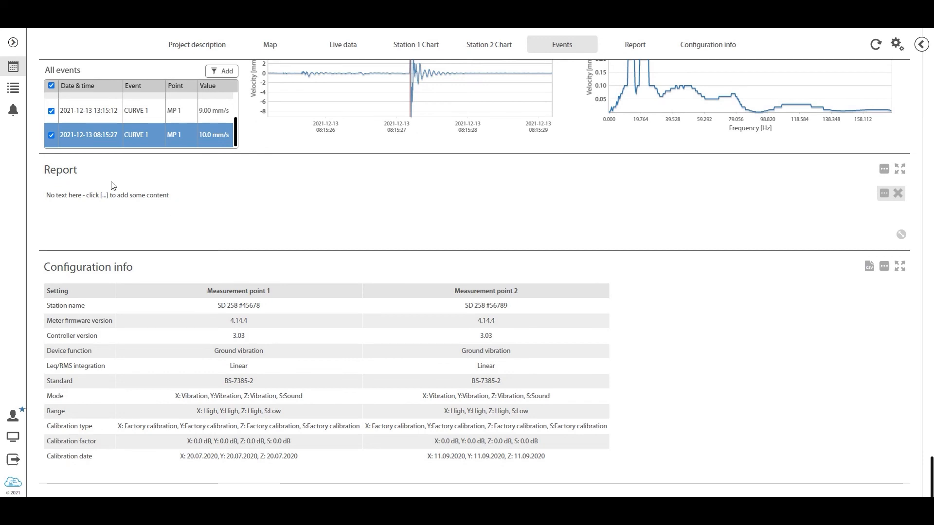
{"action": "left_click", "coordinate": [885, 194]}
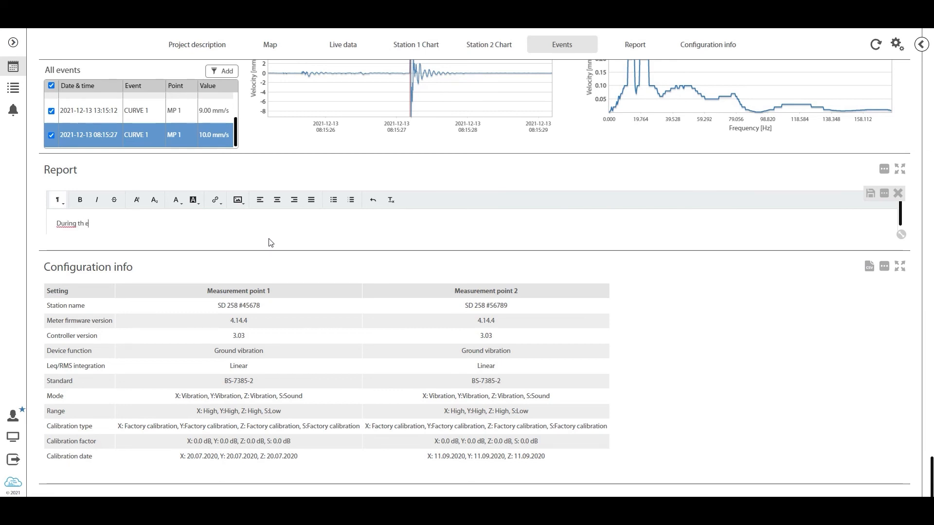
{"action": "type", "text": "During the last week we had 4 occurences of"}
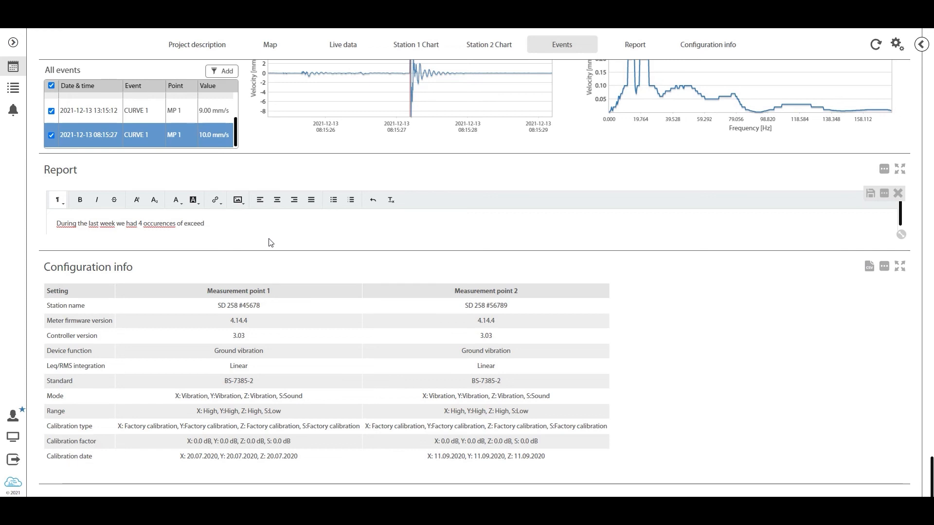
{"action": "type", "text": "ng the set th"}
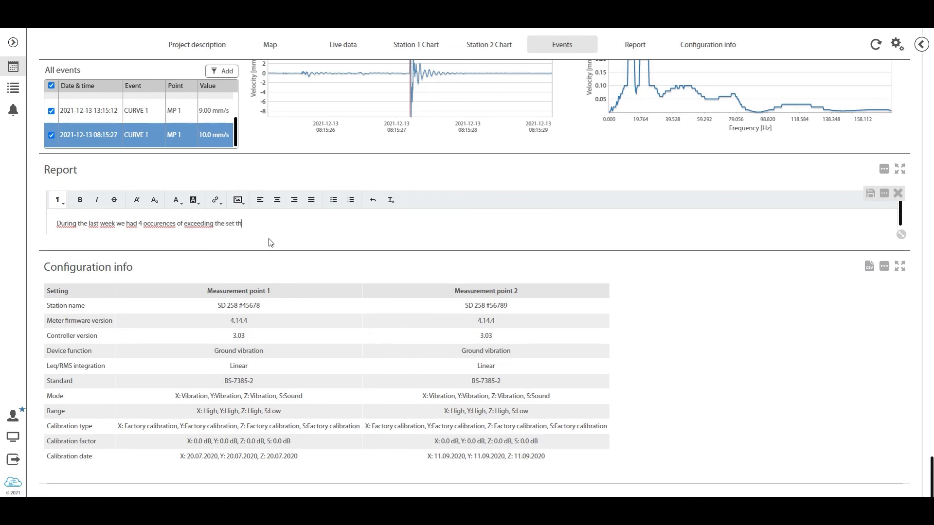
Add "This is not good." as a separate paragraph below a blank line and save the report text
{"action": "key", "text": "Return"}
{"action": "key", "text": "Return"}
{"action": "type", "text": "T"}
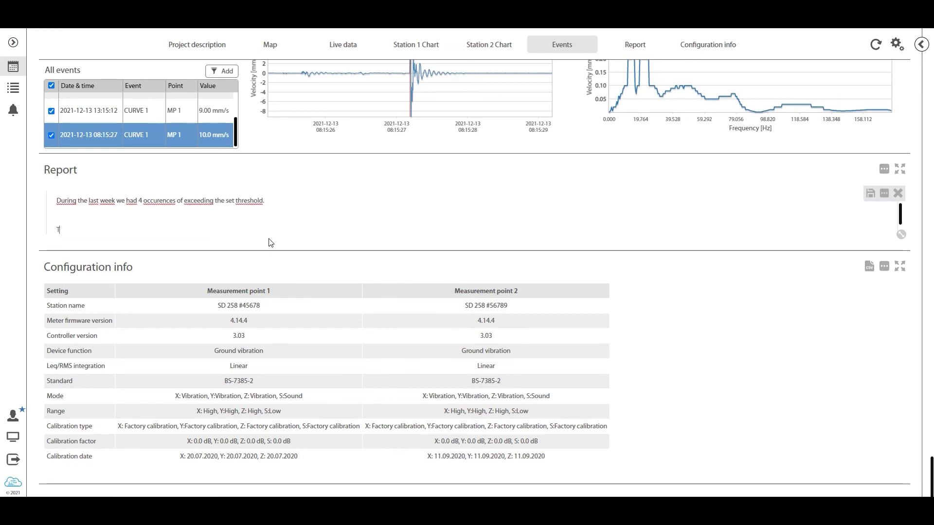
{"action": "type", "text": "his"}
{"action": "key", "text": "BackSpace"}
{"action": "left_click", "coordinate": [867, 197]}
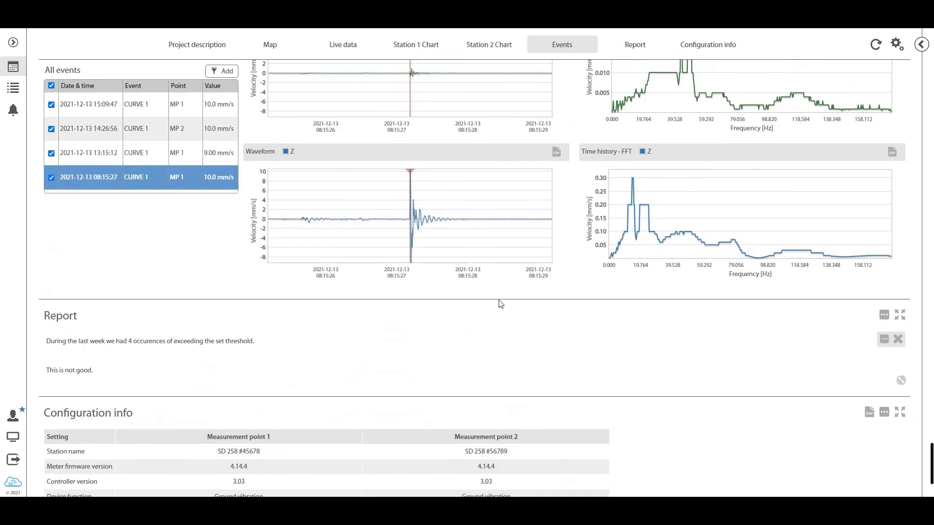
Look back over the completed project view and open the side panel of project options
{"action": "scroll", "coordinate": [408, 282], "scroll_direction": "up", "scroll_amount": 20}
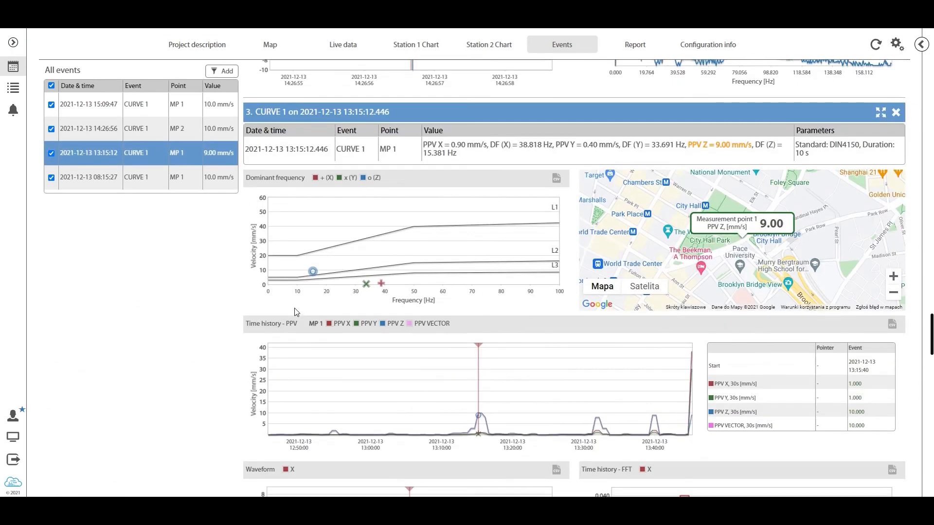
{"action": "scroll", "coordinate": [434, 293], "scroll_direction": "up", "scroll_amount": 20}
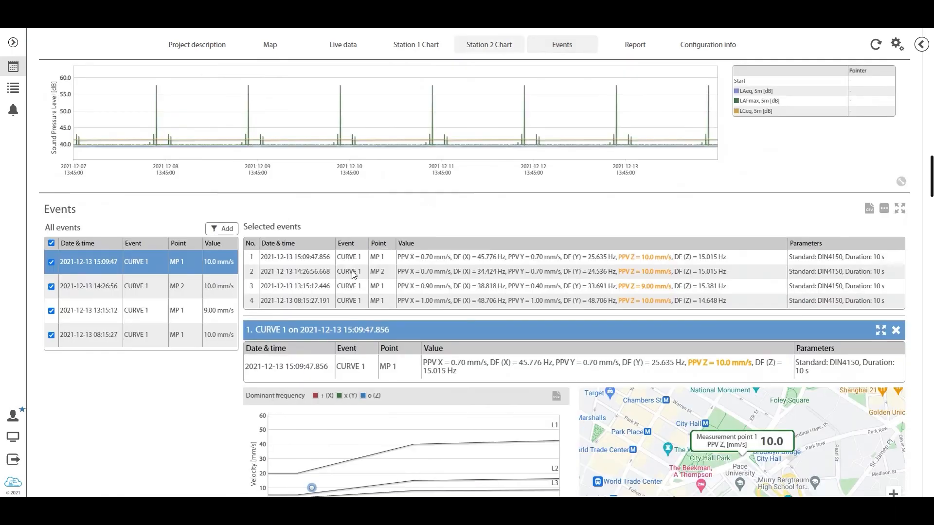
{"action": "scroll", "coordinate": [601, 182], "scroll_direction": "up", "scroll_amount": 20}
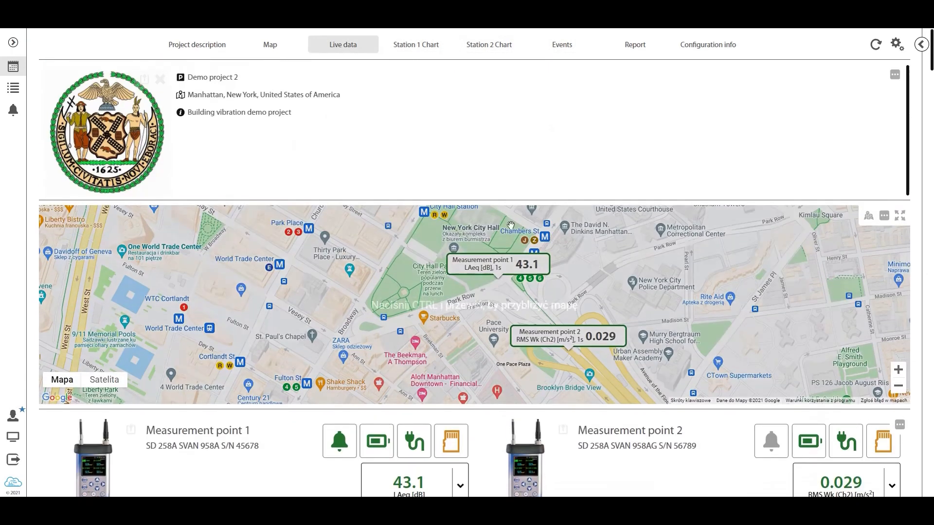
{"action": "scroll", "coordinate": [695, 119], "scroll_direction": "down", "scroll_amount": 10}
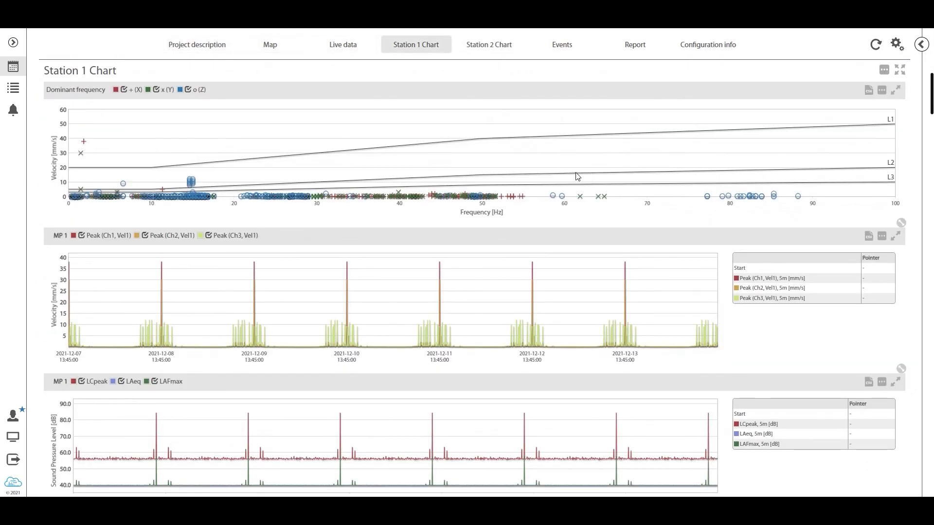
{"action": "scroll", "coordinate": [579, 177], "scroll_direction": "up", "scroll_amount": 8}
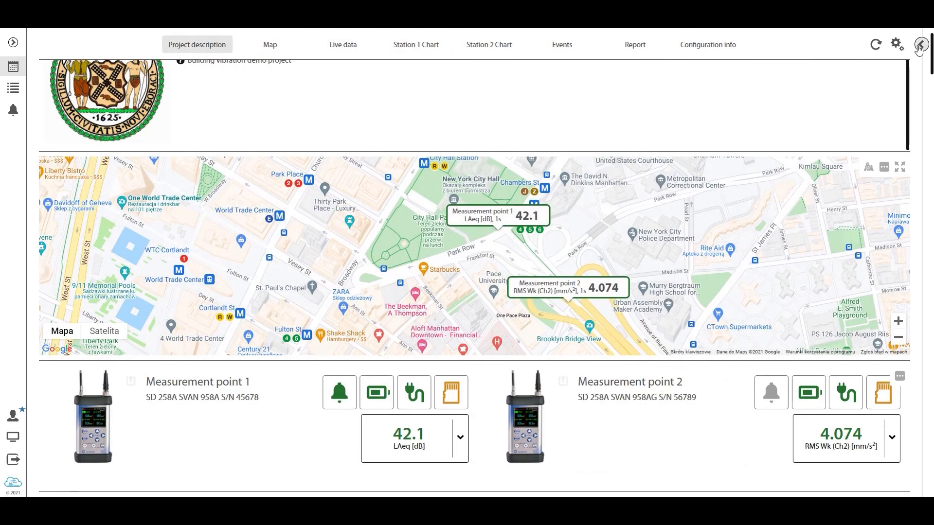
{"action": "left_click", "coordinate": [921, 45]}
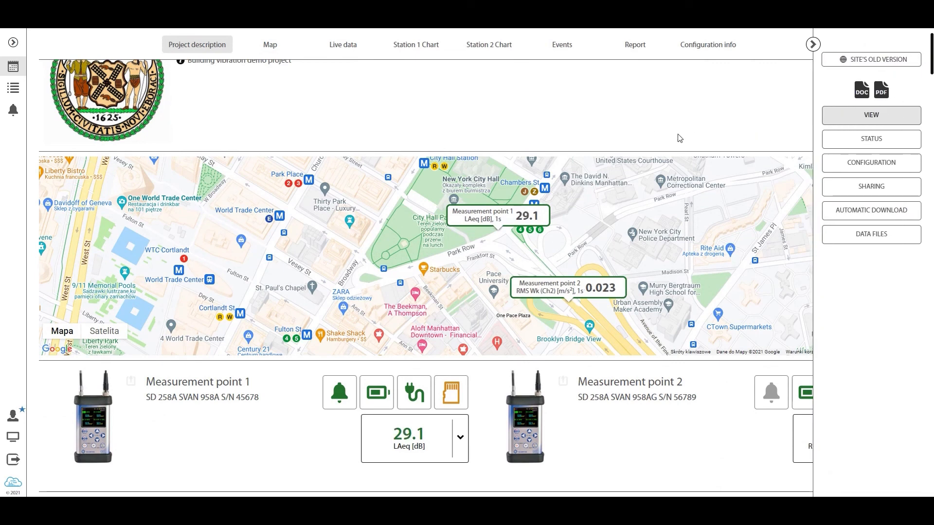
Export the project view as a PDF report from the project options and open the downloaded file
{"action": "left_click", "coordinate": [813, 44]}
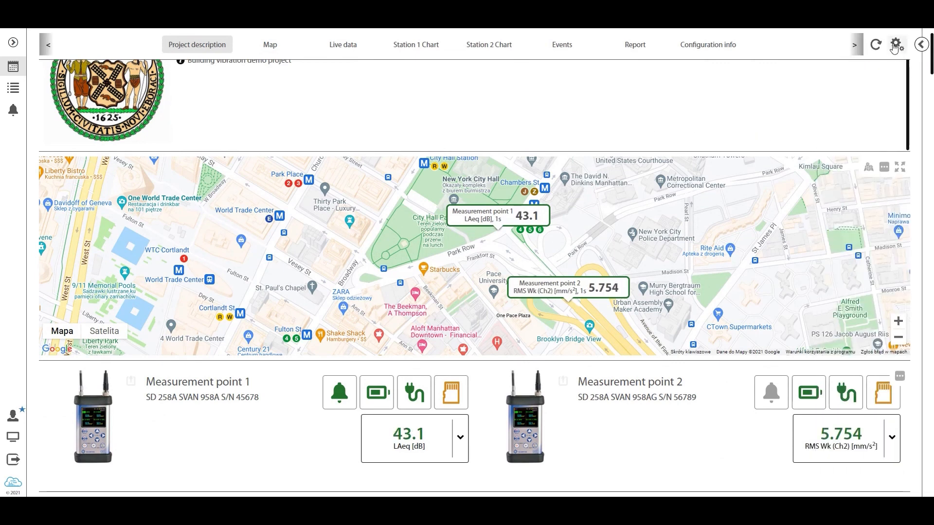
{"action": "left_click", "coordinate": [921, 44]}
{"action": "left_click", "coordinate": [886, 96]}
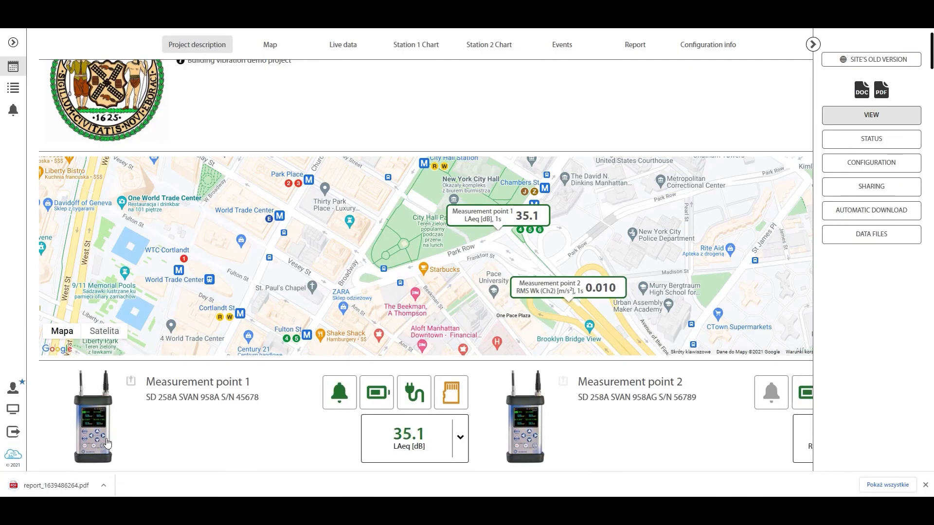
{"action": "left_click", "coordinate": [56, 485]}
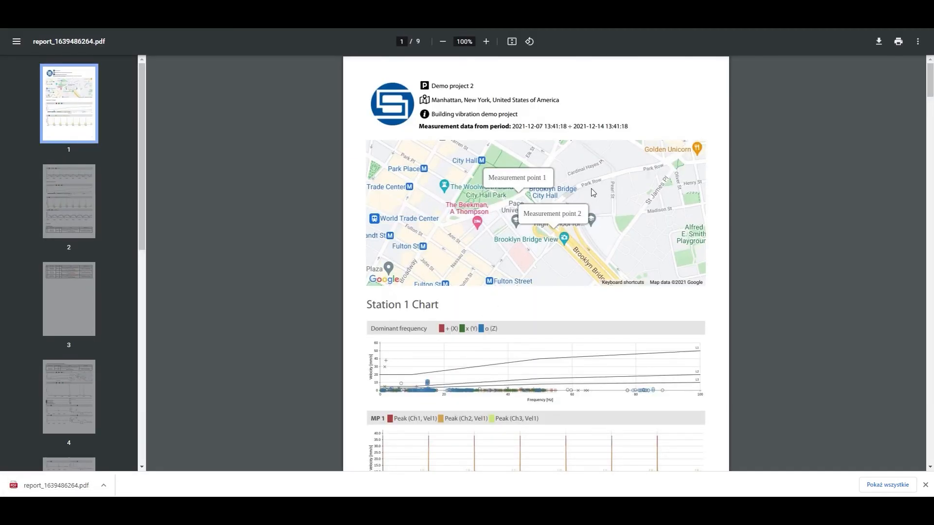
Examine the PDF report's opening pages: project description, map, Station 1 and Station 2 charts, and the selected events table
{"action": "scroll", "coordinate": [486, 204], "scroll_direction": "down", "scroll_amount": 8}
{"action": "scroll", "coordinate": [506, 207], "scroll_direction": "up", "scroll_amount": 5}
{"action": "scroll", "coordinate": [506, 207], "scroll_direction": "up", "scroll_amount": 3}
{"action": "scroll", "coordinate": [504, 202], "scroll_direction": "down", "scroll_amount": 4}
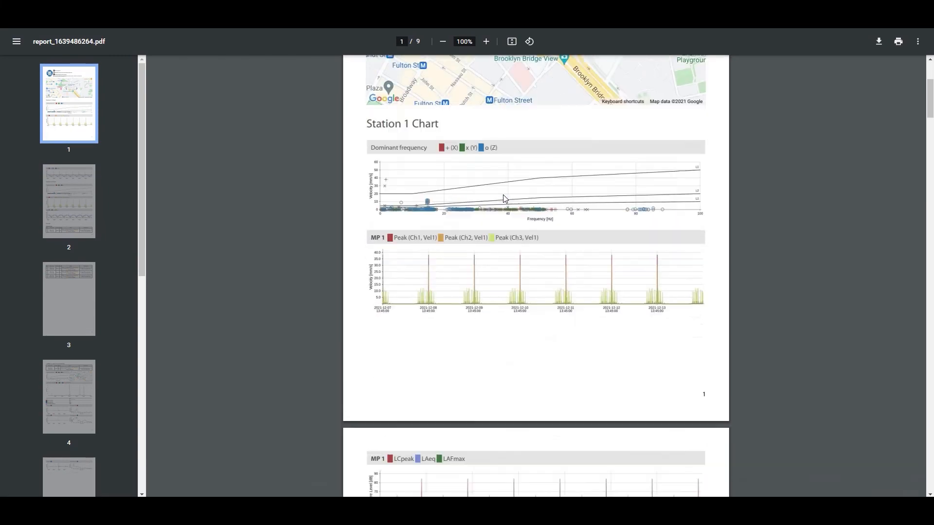
{"action": "scroll", "coordinate": [504, 197], "scroll_direction": "down", "scroll_amount": 4}
{"action": "scroll", "coordinate": [492, 191], "scroll_direction": "up", "scroll_amount": 8}
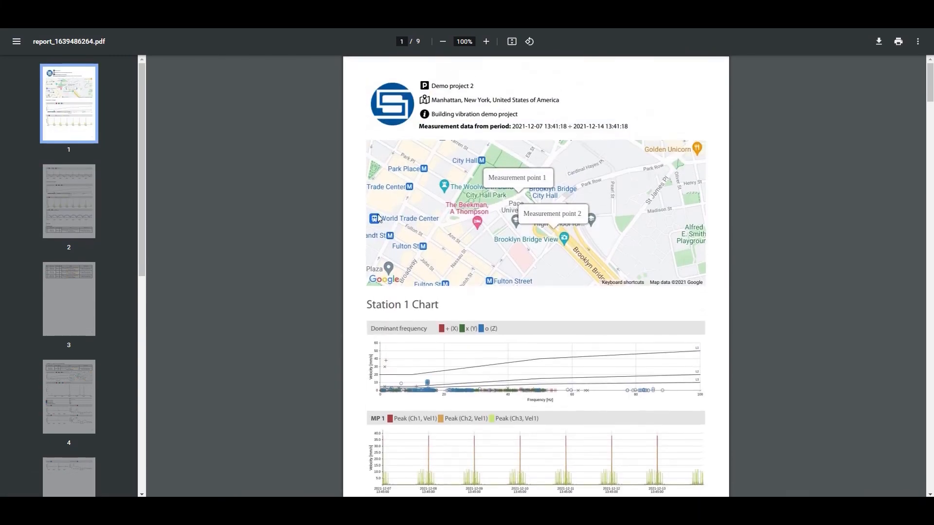
{"action": "scroll", "coordinate": [394, 210], "scroll_direction": "down", "scroll_amount": 18}
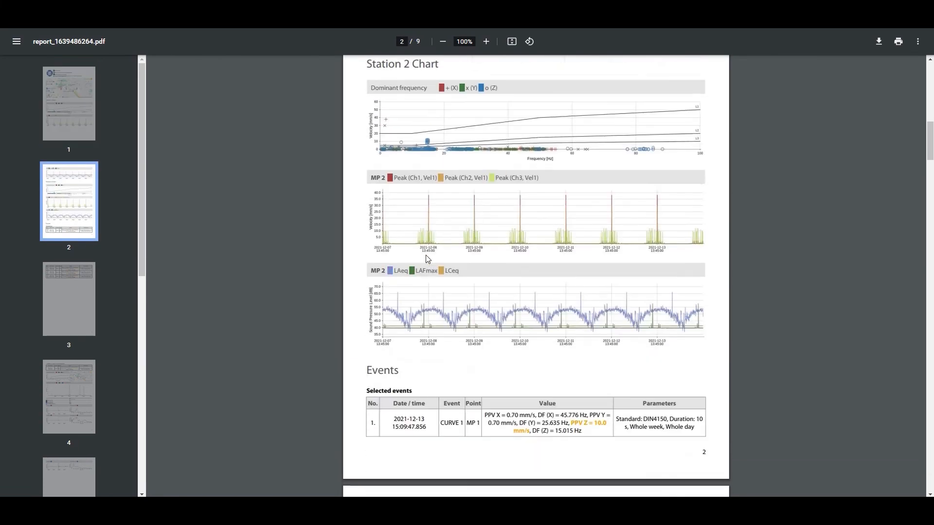
{"action": "scroll", "coordinate": [427, 253], "scroll_direction": "down", "scroll_amount": 3}
{"action": "scroll", "coordinate": [417, 194], "scroll_direction": "up", "scroll_amount": 1}
{"action": "scroll", "coordinate": [417, 195], "scroll_direction": "down", "scroll_amount": 14}
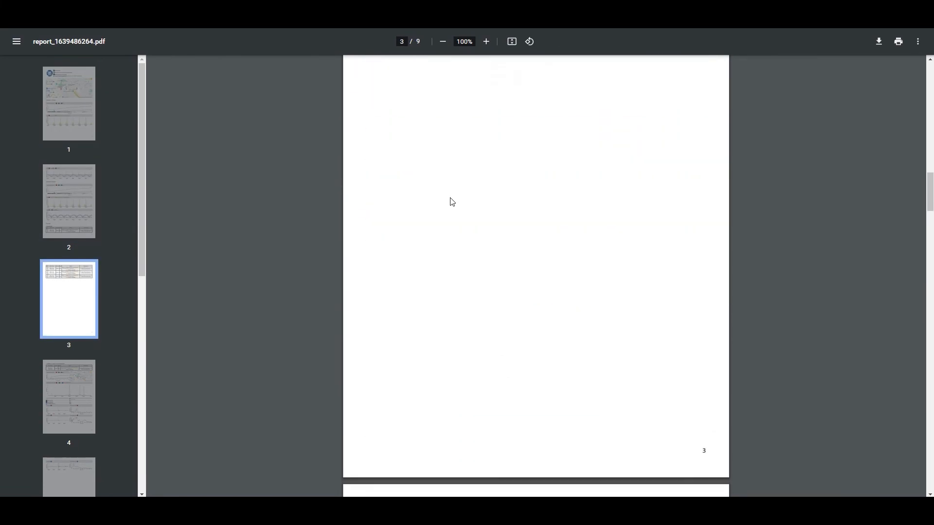
Check the PDF's event detail pages, report text and configuration info on the last page, and return towards the beginning
{"action": "scroll", "coordinate": [486, 200], "scroll_direction": "down", "scroll_amount": 20}
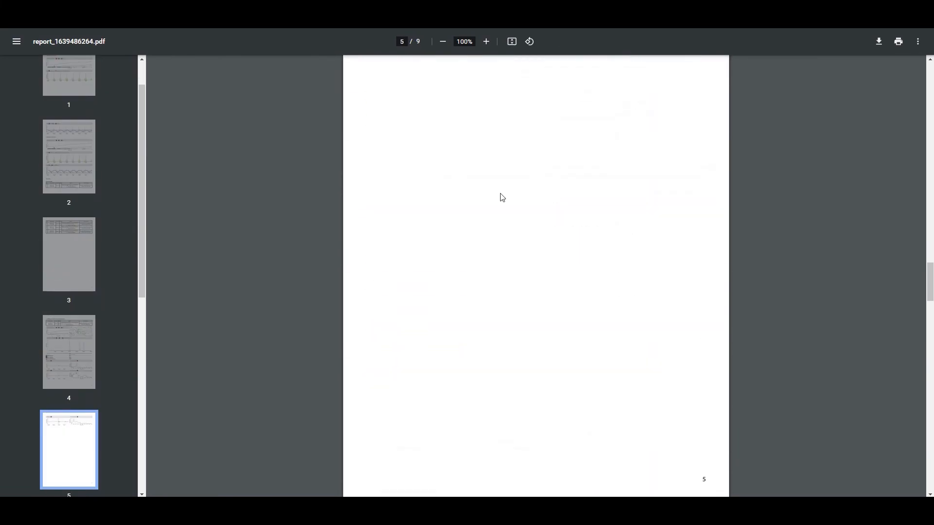
{"action": "scroll", "coordinate": [501, 209], "scroll_direction": "down", "scroll_amount": 20}
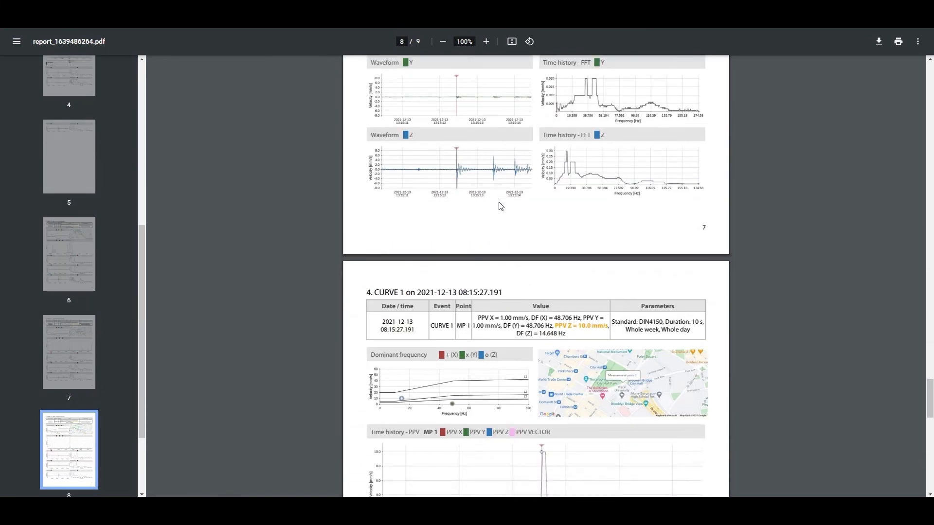
{"action": "scroll", "coordinate": [578, 191], "scroll_direction": "up", "scroll_amount": 3}
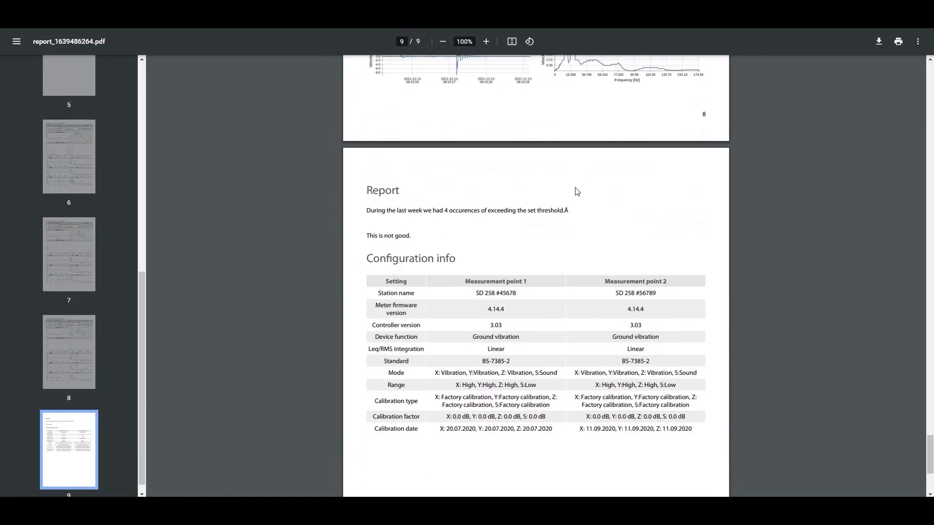
{"action": "scroll", "coordinate": [563, 253], "scroll_direction": "down", "scroll_amount": 4}
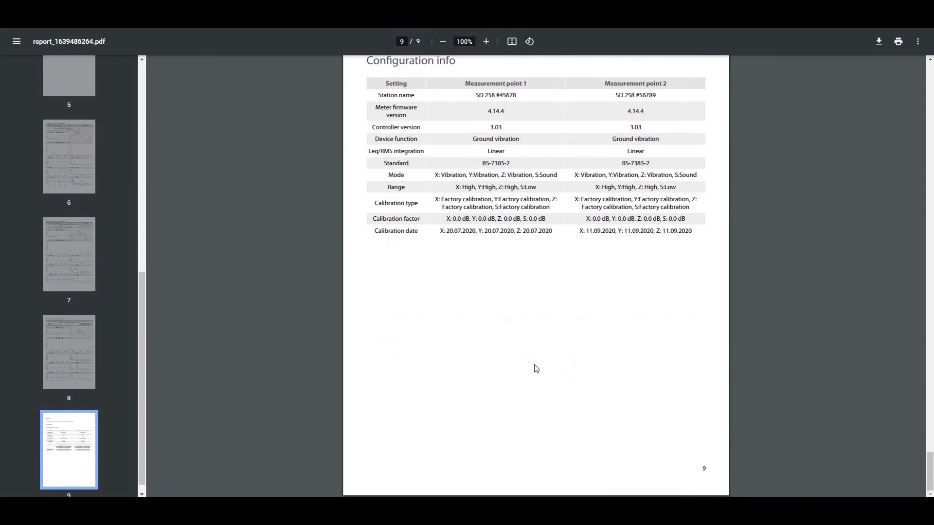
{"action": "scroll", "coordinate": [536, 234], "scroll_direction": "up", "scroll_amount": 20}
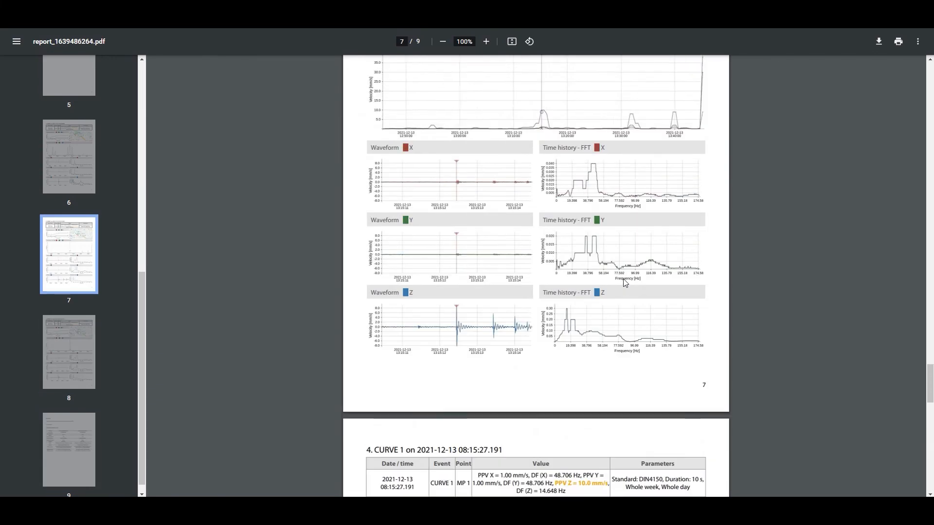
{"action": "scroll", "coordinate": [605, 280], "scroll_direction": "up", "scroll_amount": 20}
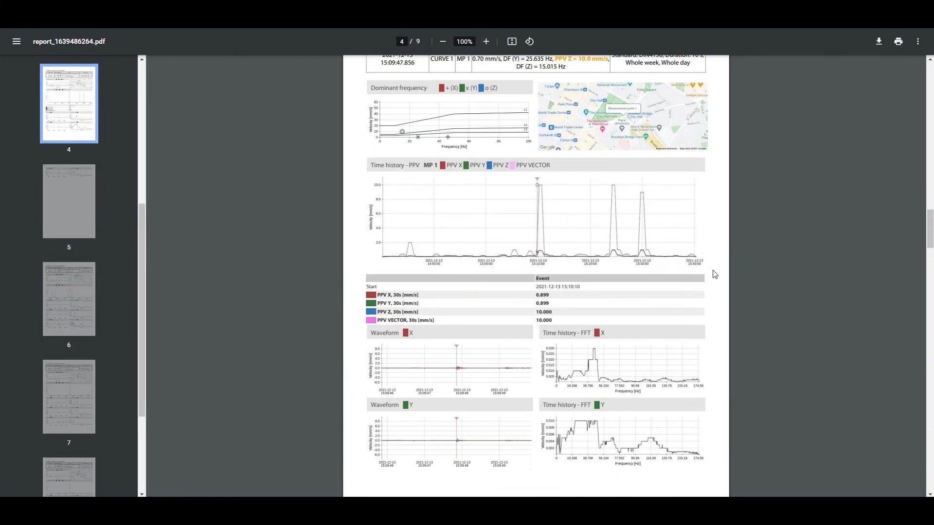
{"action": "scroll", "coordinate": [724, 289], "scroll_direction": "up", "scroll_amount": 13}
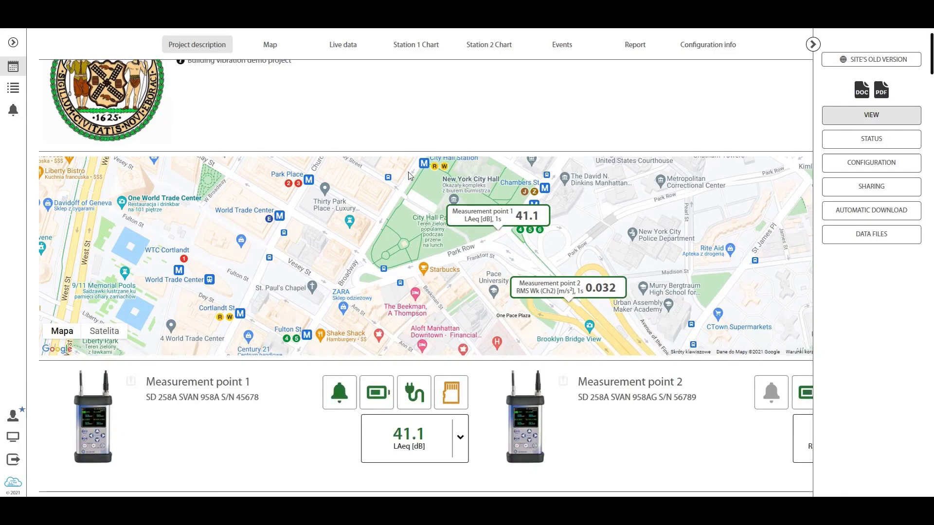
{"action": "scroll", "coordinate": [425, 171], "scroll_direction": "up", "scroll_amount": 1}
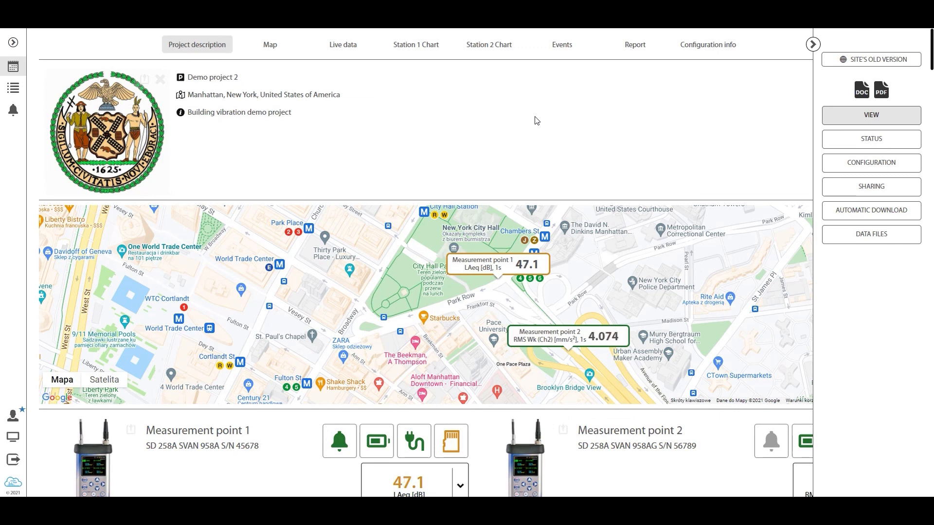
Collapse the project options panel and look through the Station 1 and Station 2 charts in the project view
{"action": "left_click", "coordinate": [813, 44]}
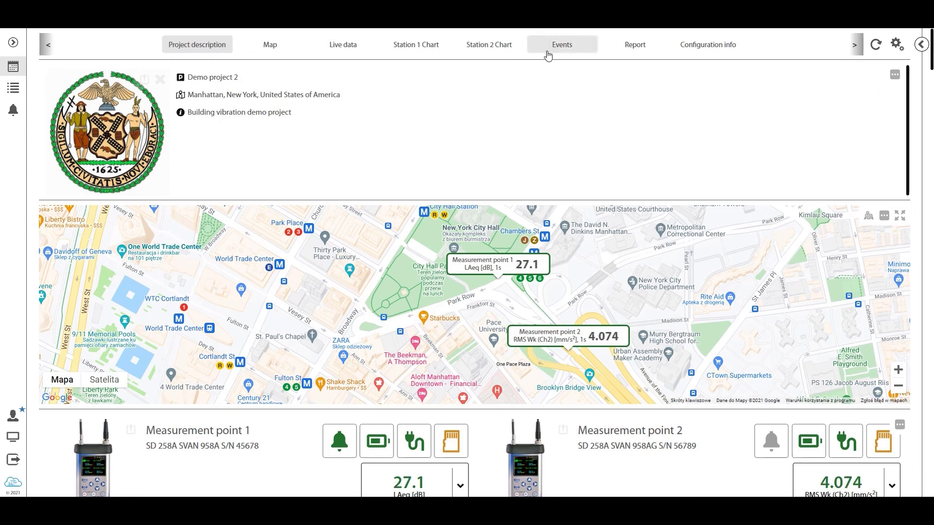
{"action": "scroll", "coordinate": [437, 109], "scroll_direction": "down", "scroll_amount": 10}
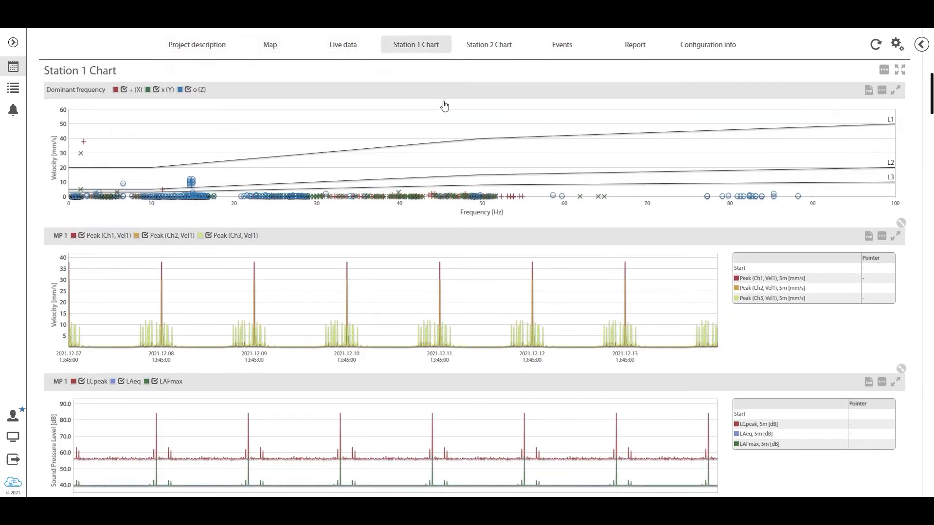
{"action": "scroll", "coordinate": [444, 106], "scroll_direction": "down", "scroll_amount": 5}
{"action": "scroll", "coordinate": [445, 104], "scroll_direction": "down", "scroll_amount": 3}
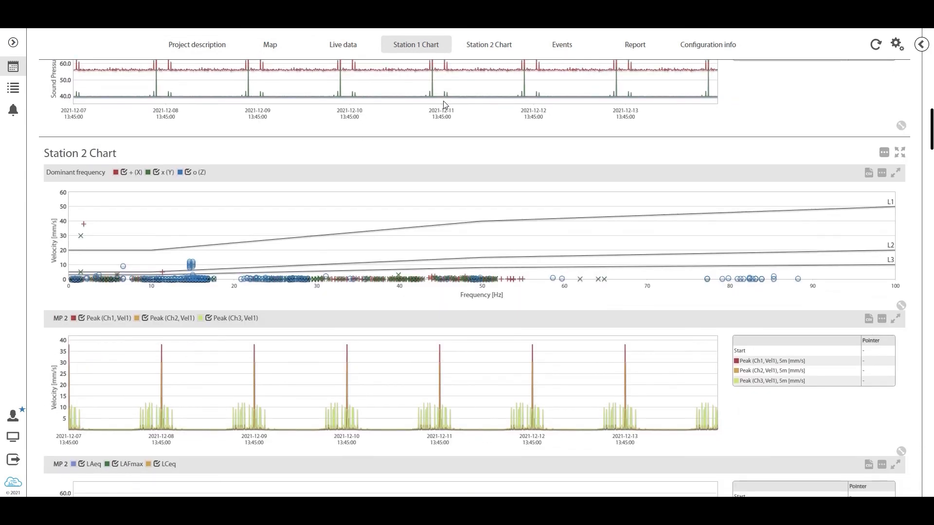
{"action": "scroll", "coordinate": [444, 105], "scroll_direction": "down", "scroll_amount": 1}
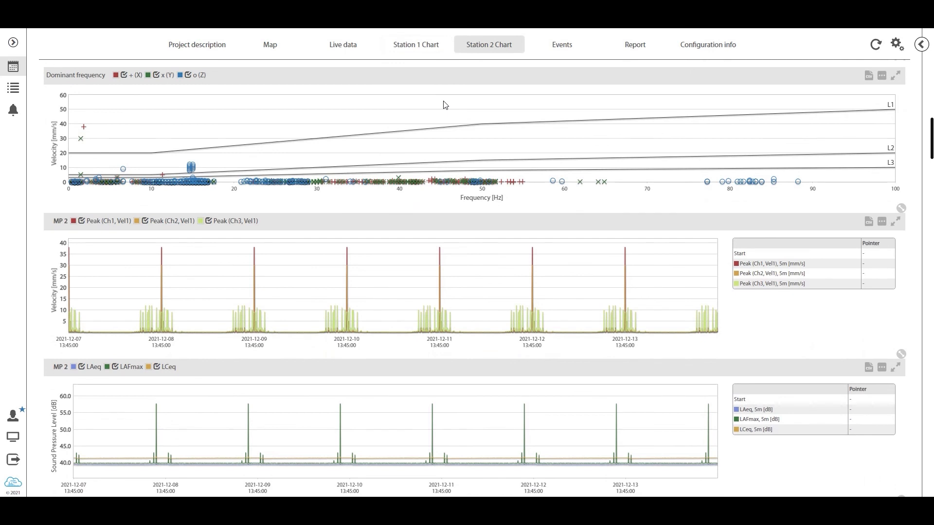